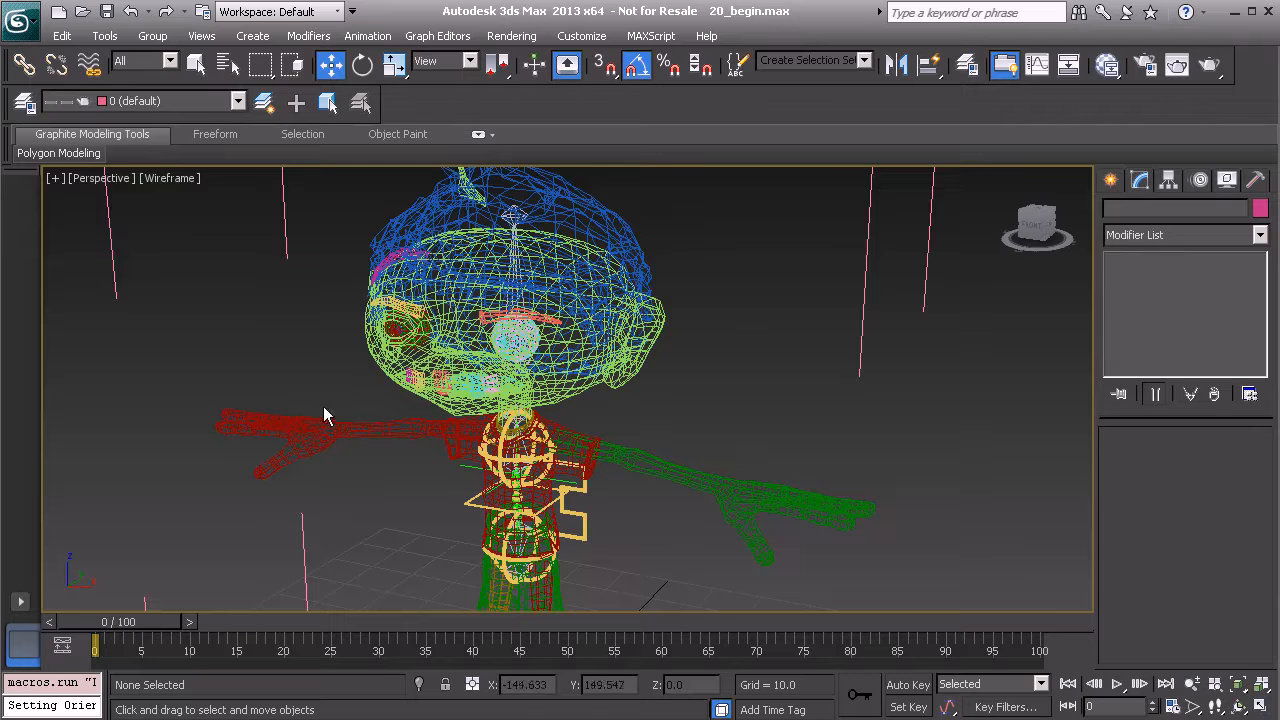
Step: Merge all objects from Flexi_Line.max in the Assets folder into the character scene
scroll(349, 352, down, 1)
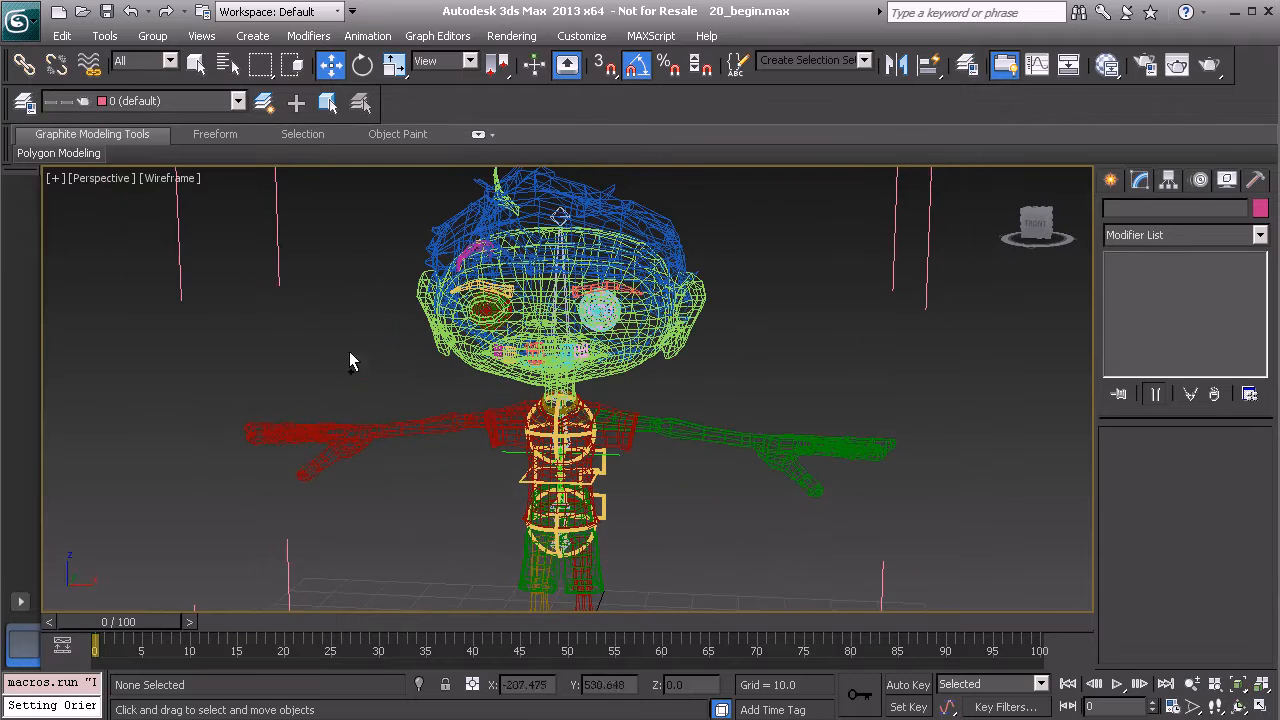
click(17, 23)
mouse_move(74, 290)
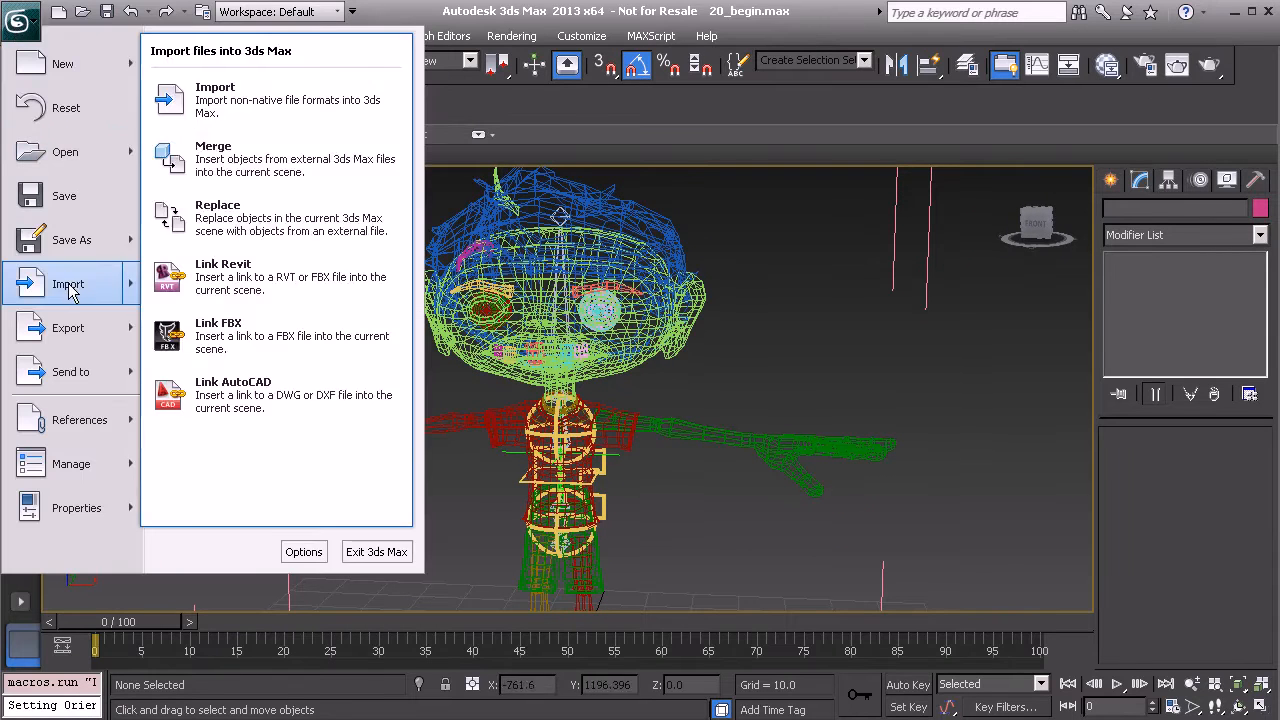
click(265, 160)
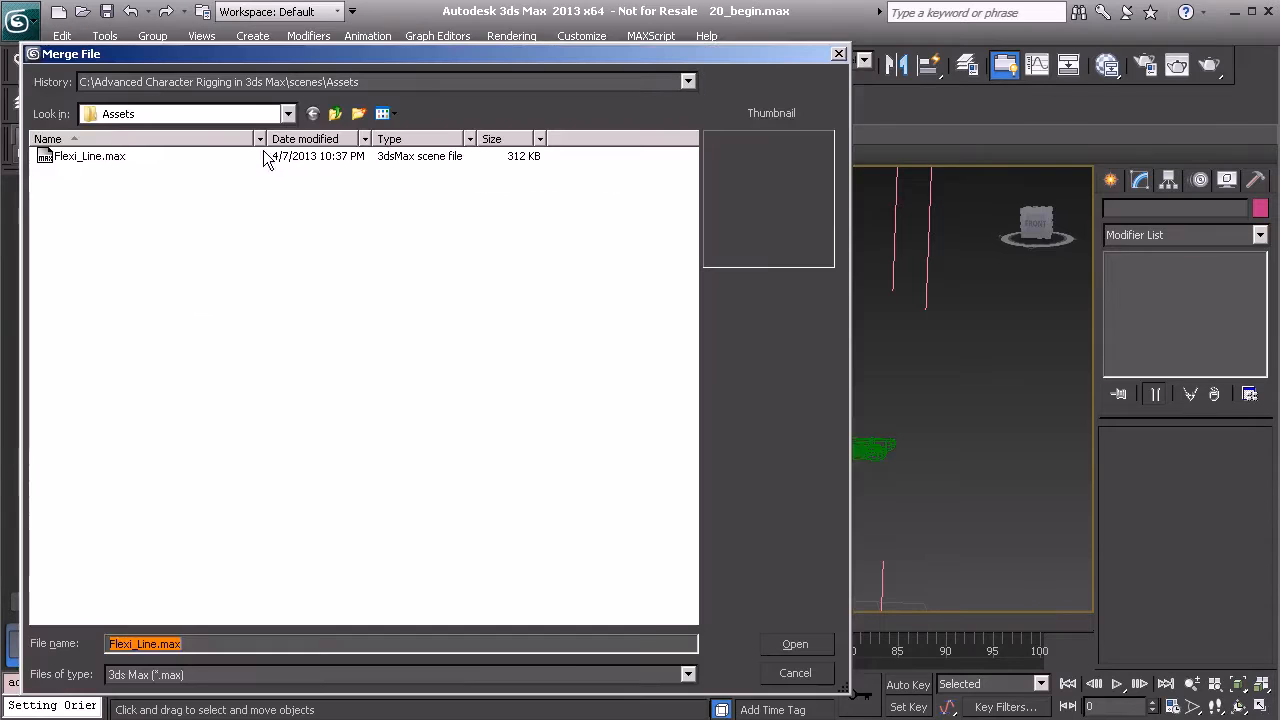
click(60, 157)
click(793, 644)
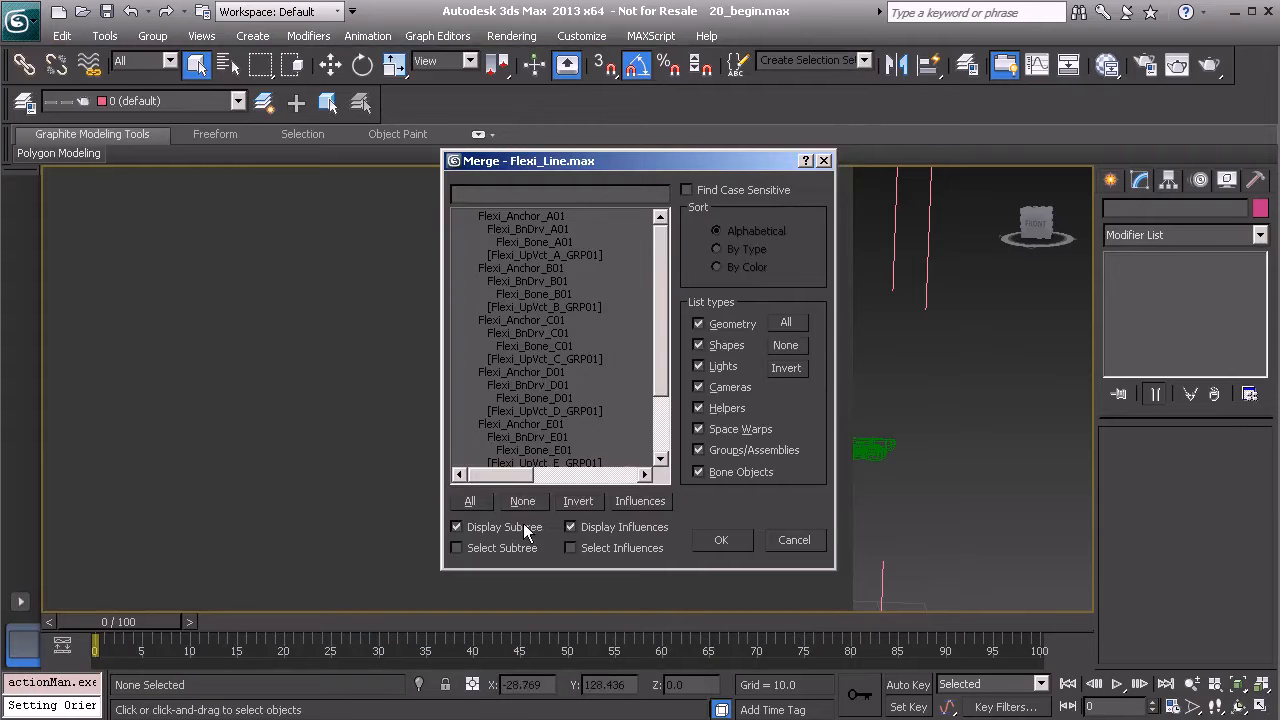
click(473, 500)
click(721, 538)
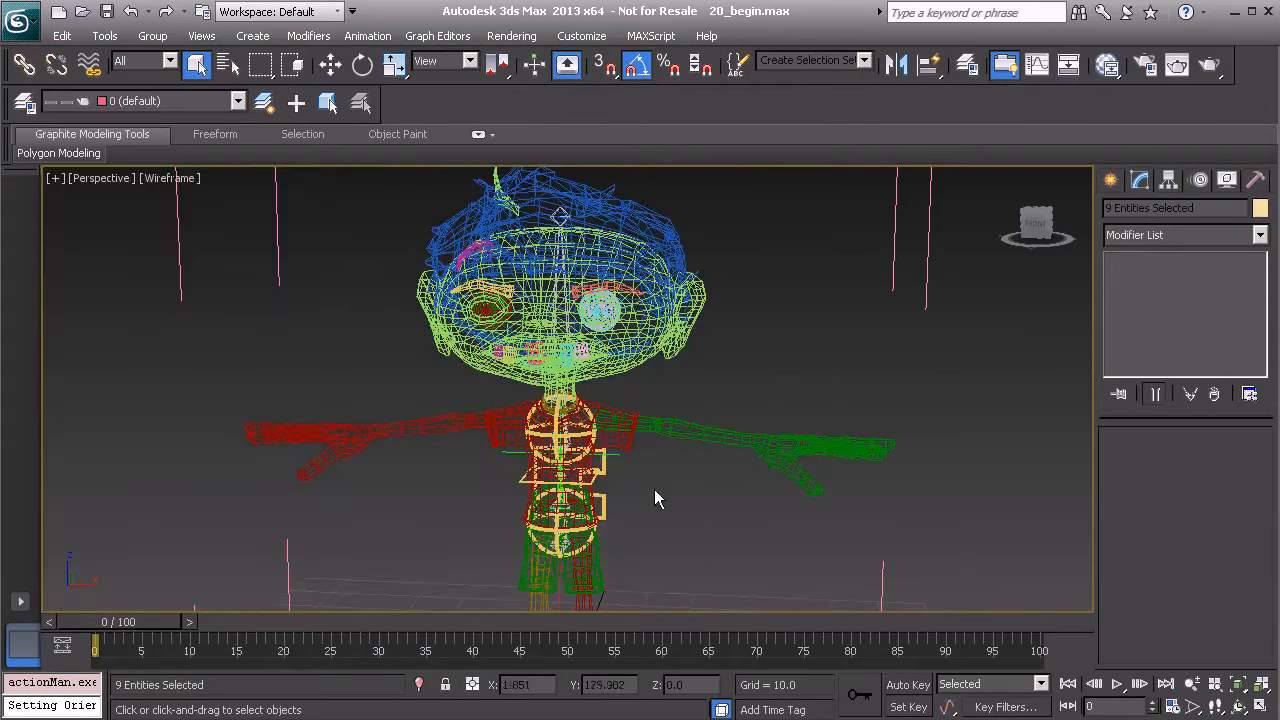
key(z)
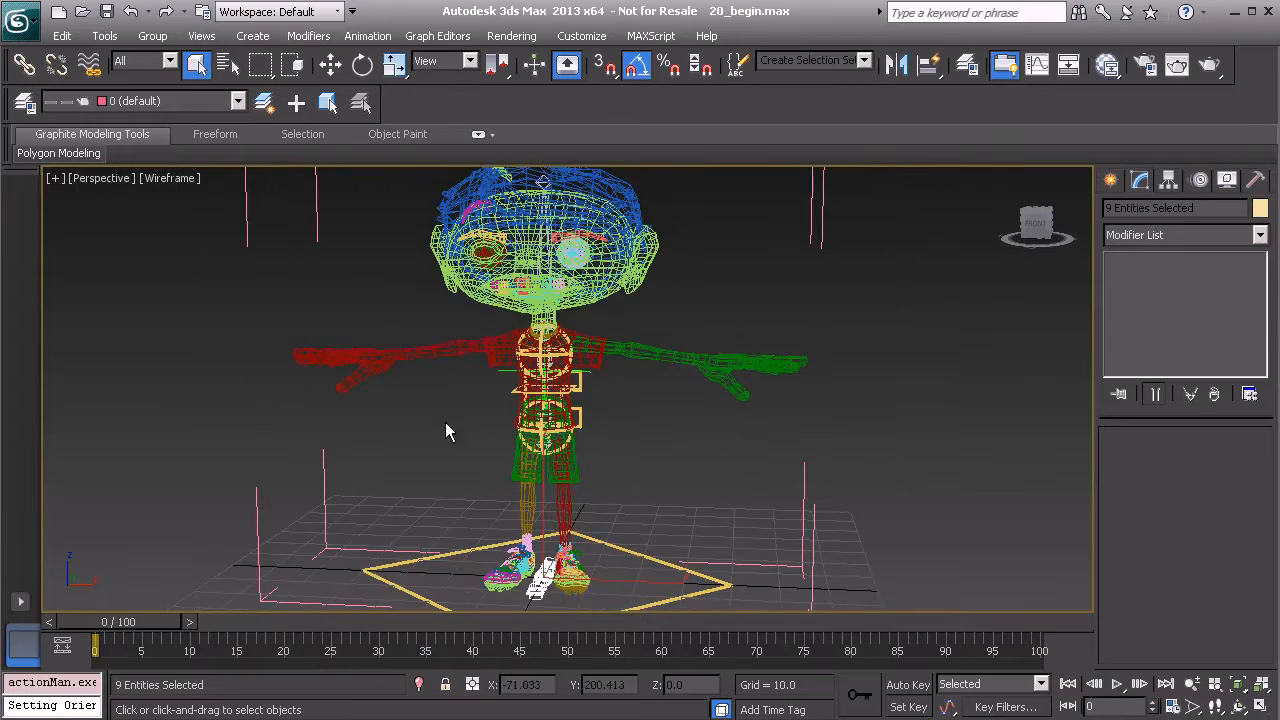
Step: Unhide the Flexi_Hidden layer and select the Flexi_Line_Rig01 helper between the feet together with all its children
click(24, 102)
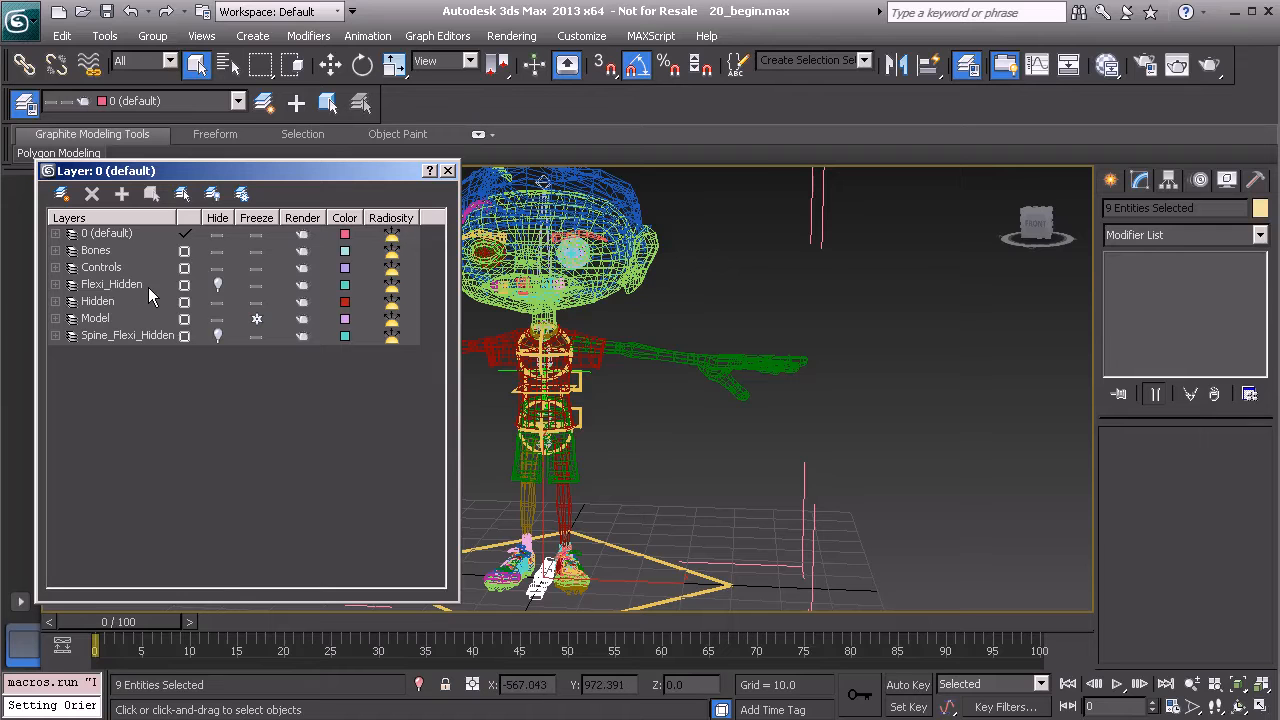
click(217, 286)
alt+middle_drag(597, 425, 600, 550)
middle_drag(600, 550, 676, 482)
click(594, 504)
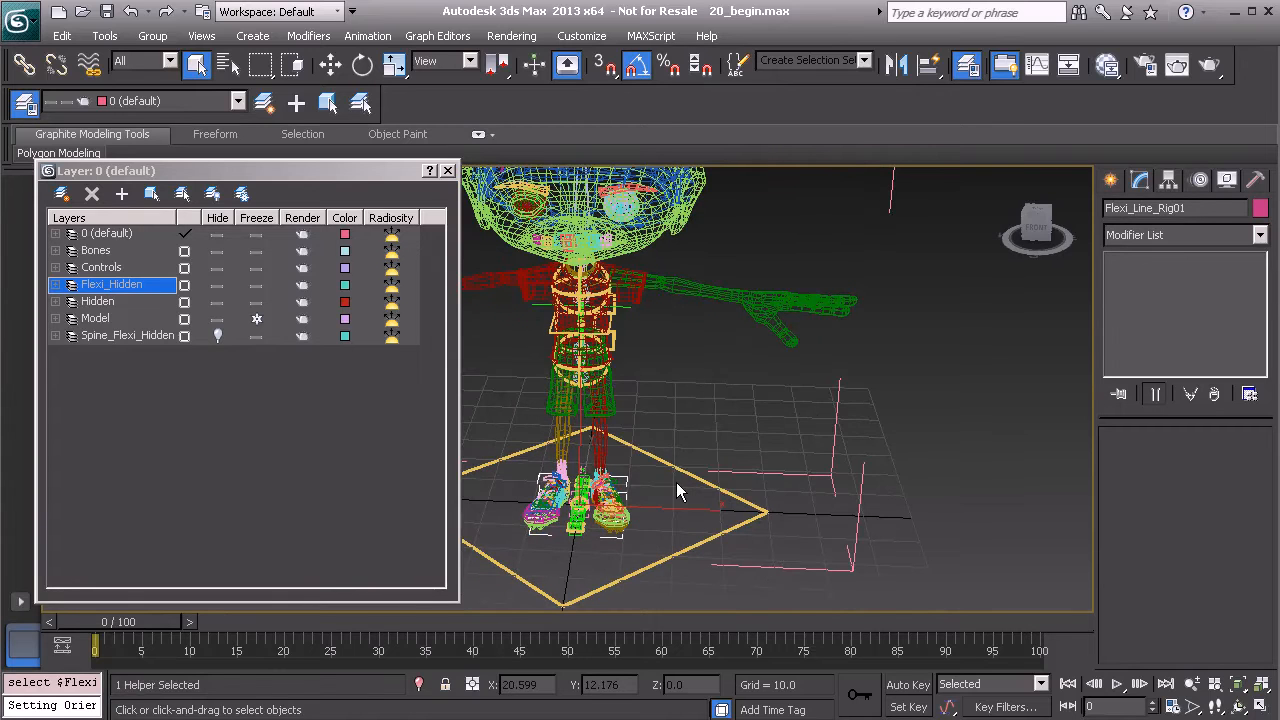
key(ctrl+Page_Down)
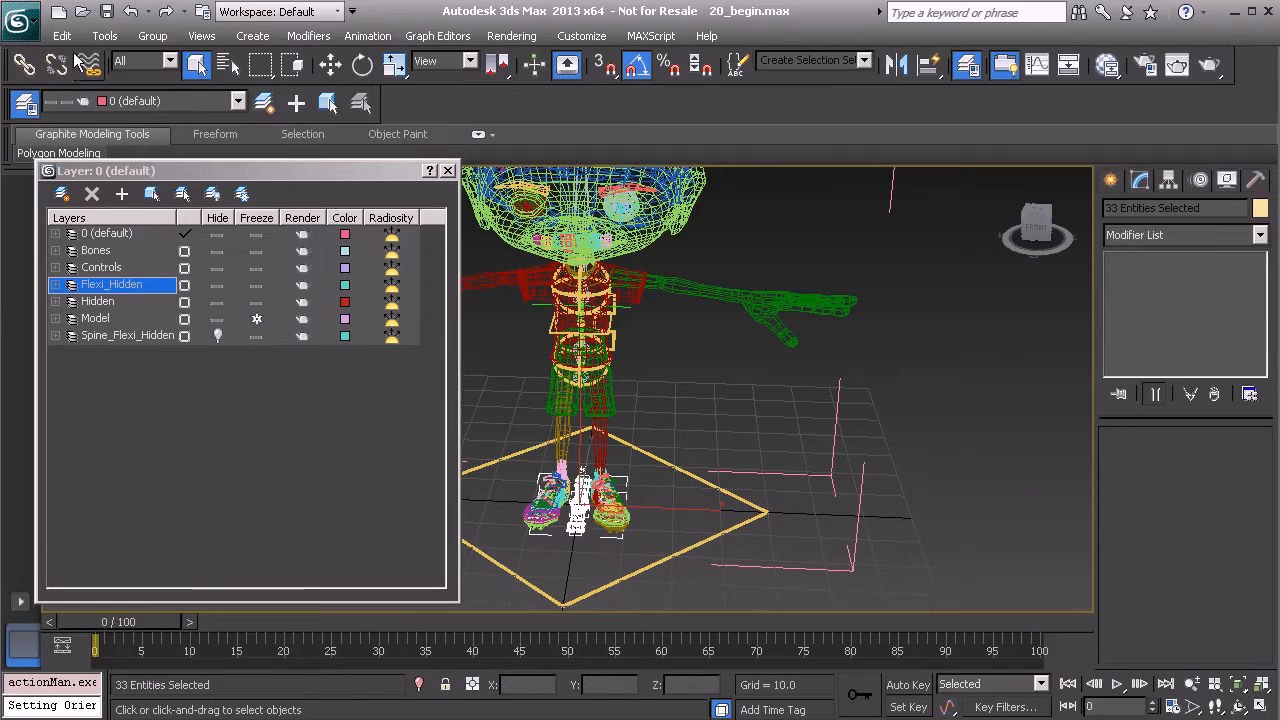
Step: Add the prefix "Neck_" to the names of all selected flexi rig objects
click(107, 38)
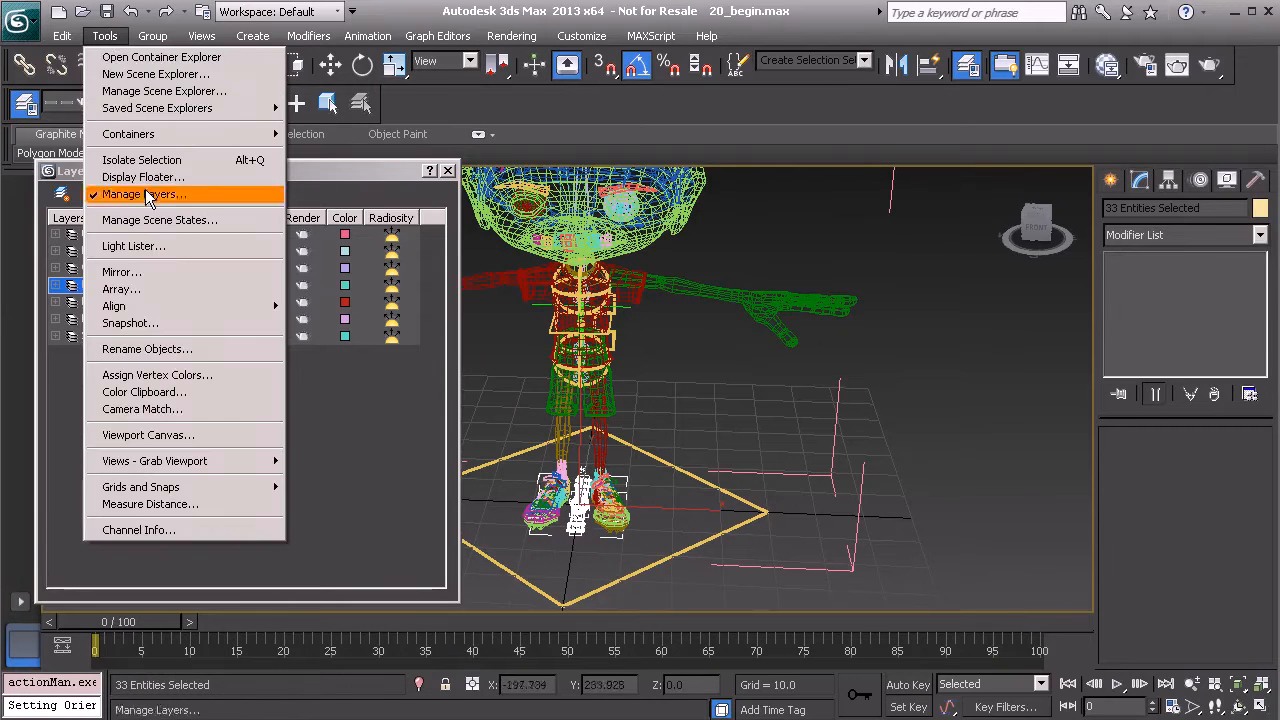
click(174, 349)
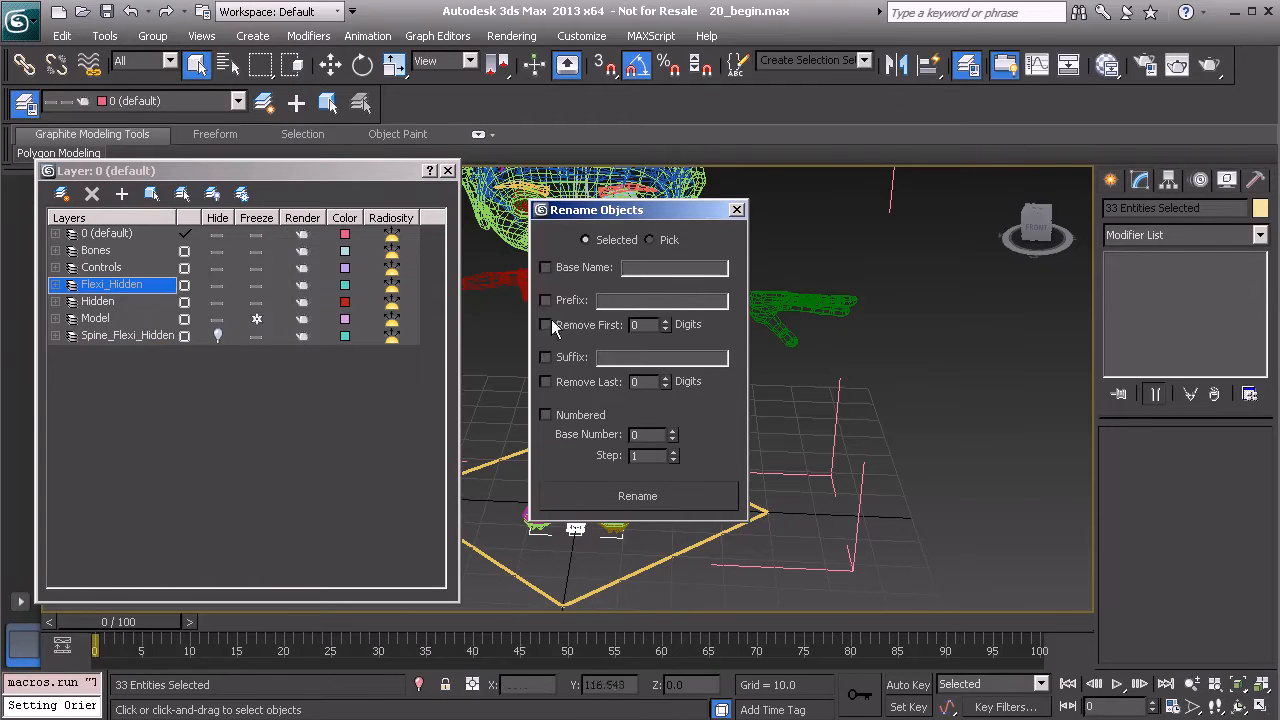
click(630, 299)
text(Neck_)
click(637, 496)
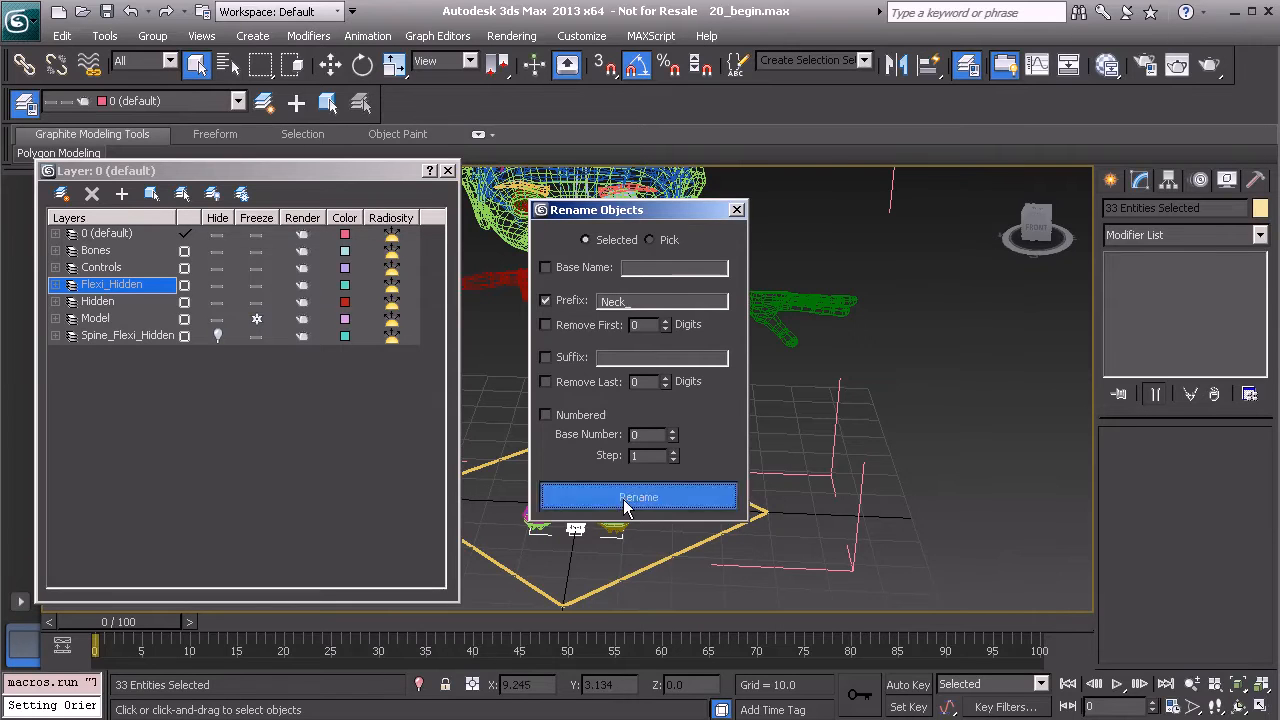
click(739, 209)
Step: Rename the Flexi_Hidden layer as Neck_Flexi_Hidden, hide it, and close the layer manager
click(88, 284)
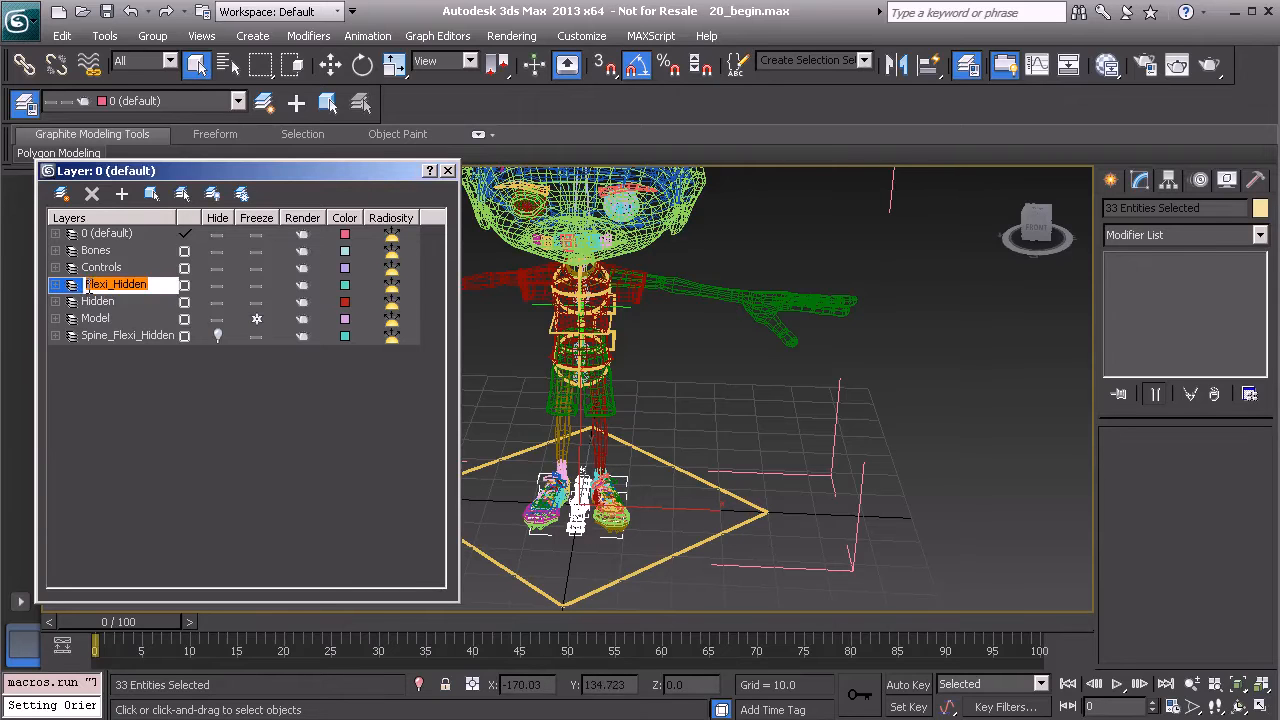
click(88, 286)
text(Neck_)
key(Return)
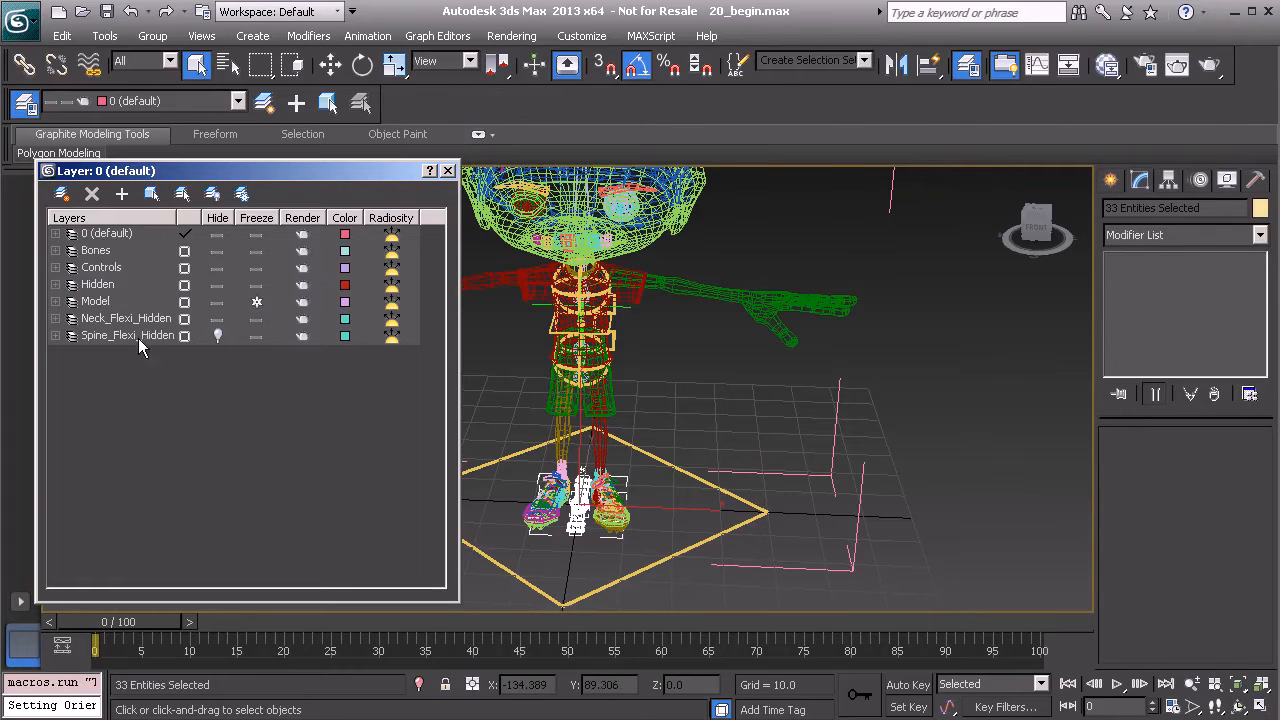
click(216, 318)
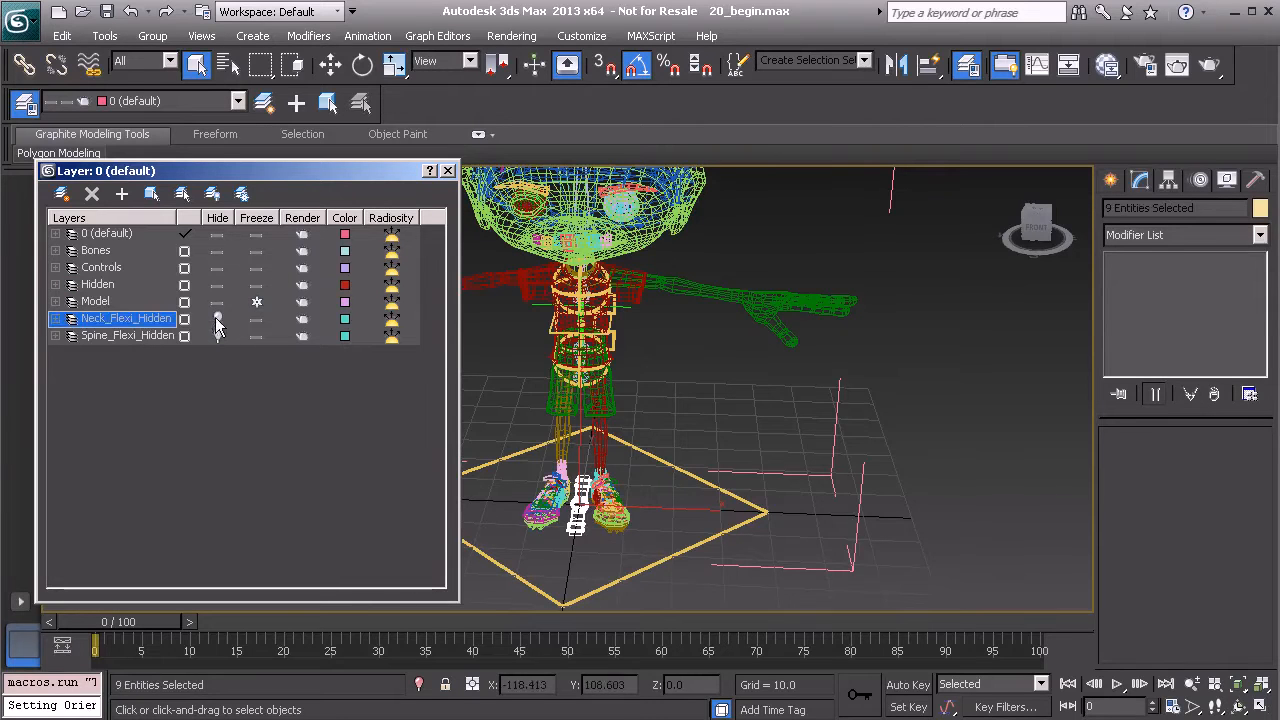
click(448, 173)
Step: Select the Neck_Flexi_Cnt_Global01 control of the merged flexi rig at the character's feet
middle_drag(580, 392, 570, 438)
scroll(593, 527, up, 1)
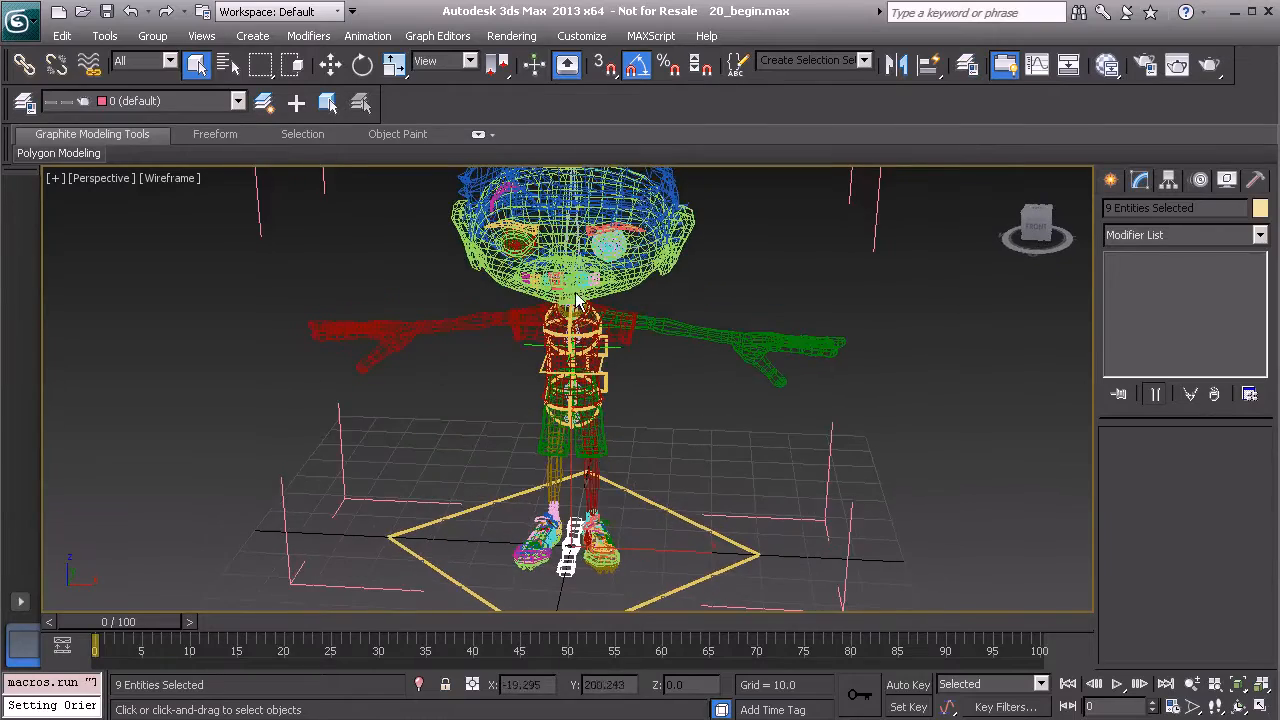
scroll(570, 307, up, 4)
alt+middle_drag(560, 336, 524, 337)
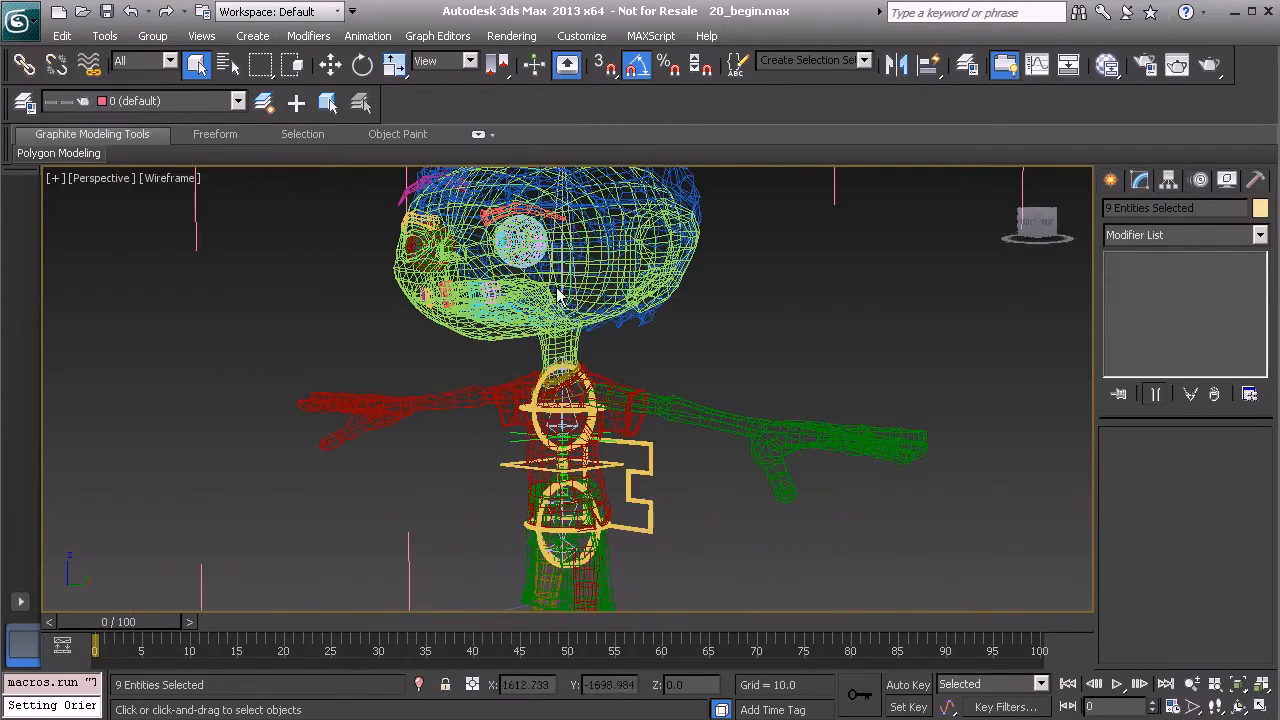
scroll(552, 385, up, 5)
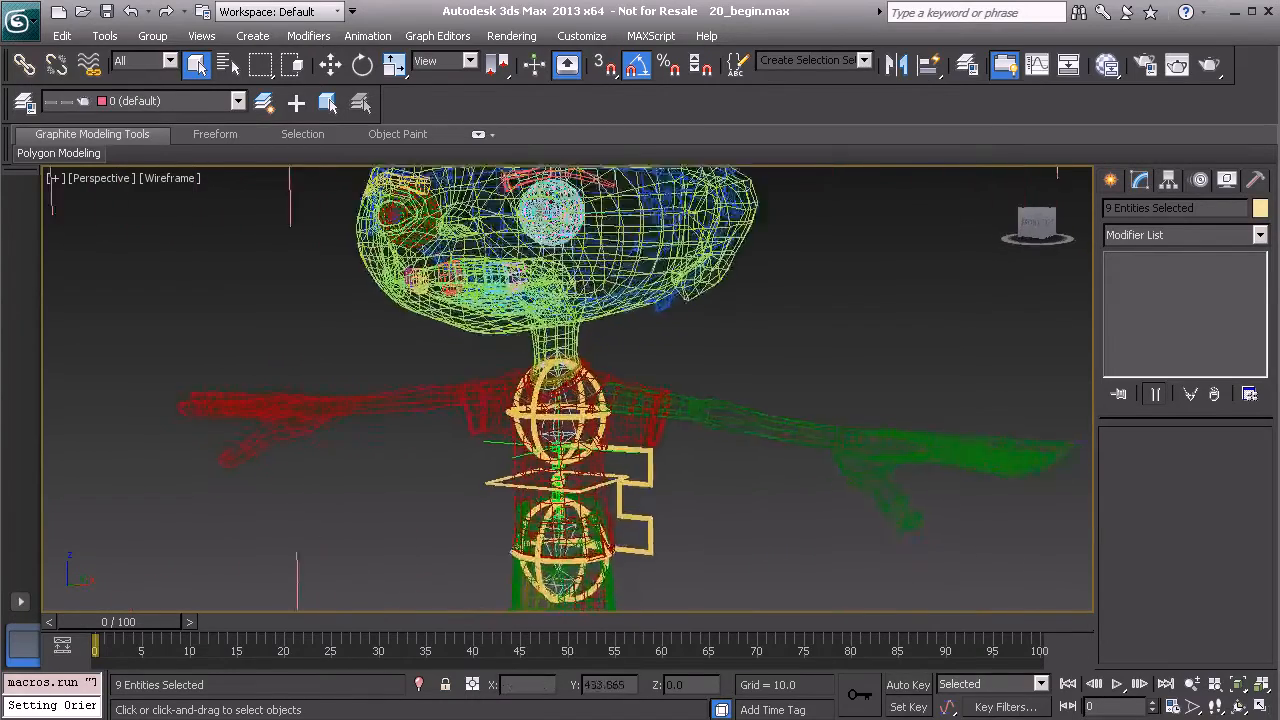
scroll(553, 358, up, 1)
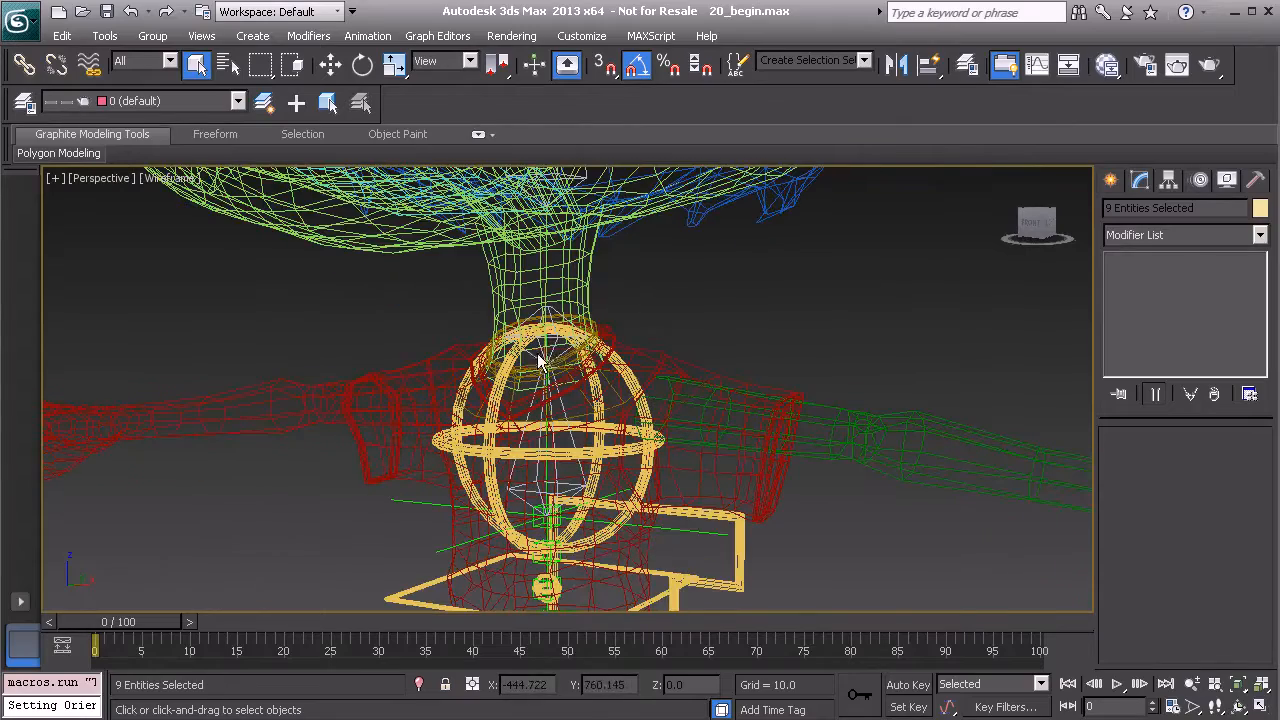
scroll(541, 362, down, 6)
middle_drag(520, 508, 574, 462)
middle_drag(598, 505, 575, 362)
scroll(575, 362, up, 4)
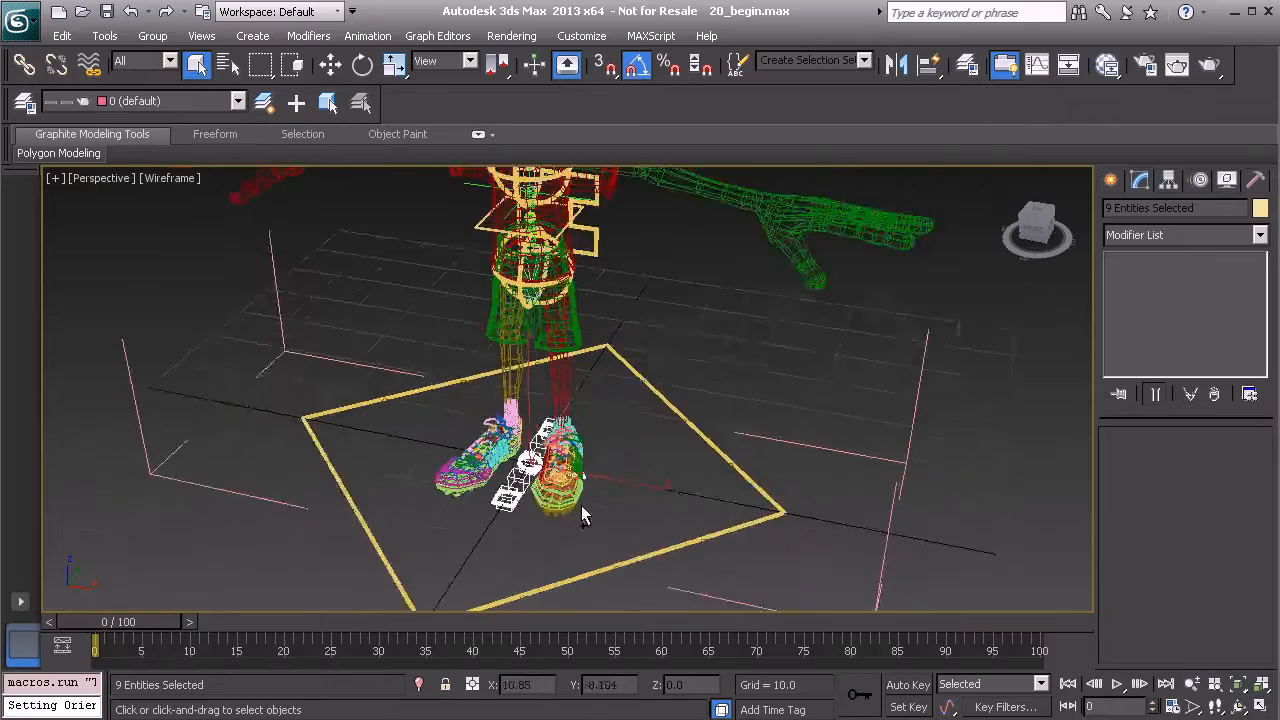
scroll(587, 540, up, 2)
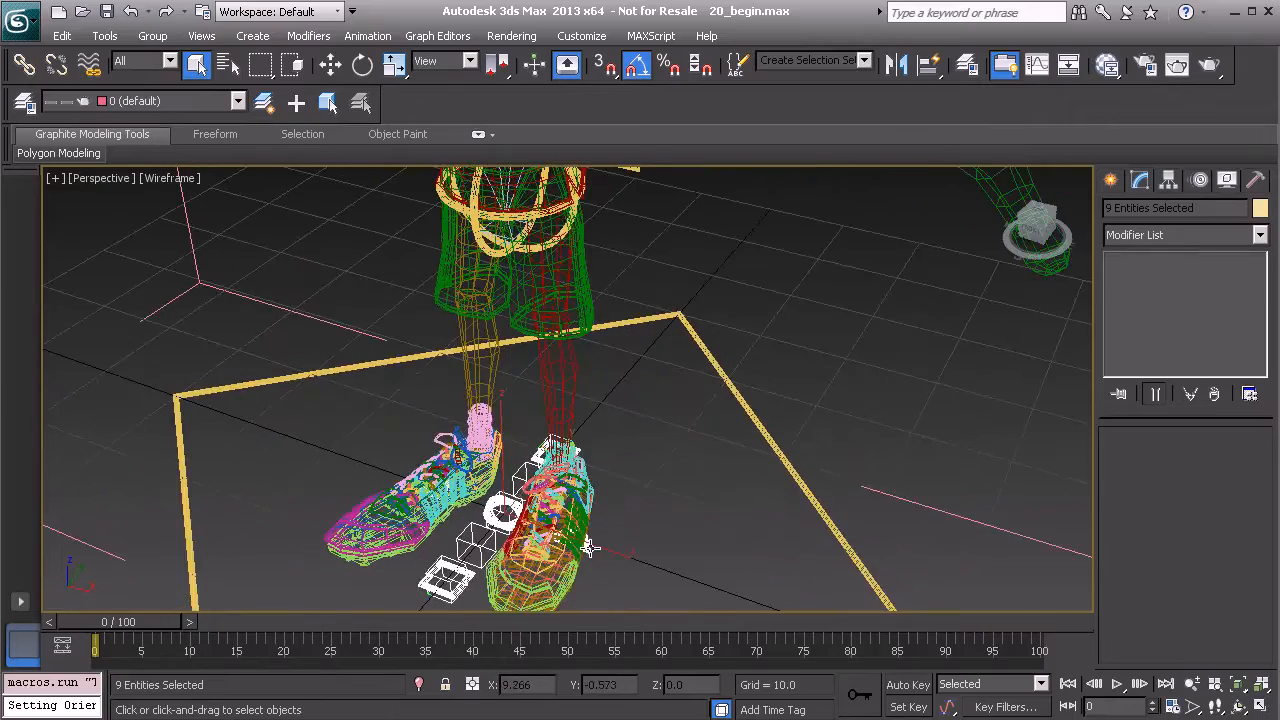
click(590, 547)
Step: Apply a position constraint to the neck's global control with the head bone as target
middle_drag(560, 290, 562, 480)
alt+middle_drag(562, 480, 550, 400)
scroll(545, 370, down, 4)
middle_drag(531, 345, 508, 462)
scroll(508, 462, up, 2)
scroll(572, 357, up, 1)
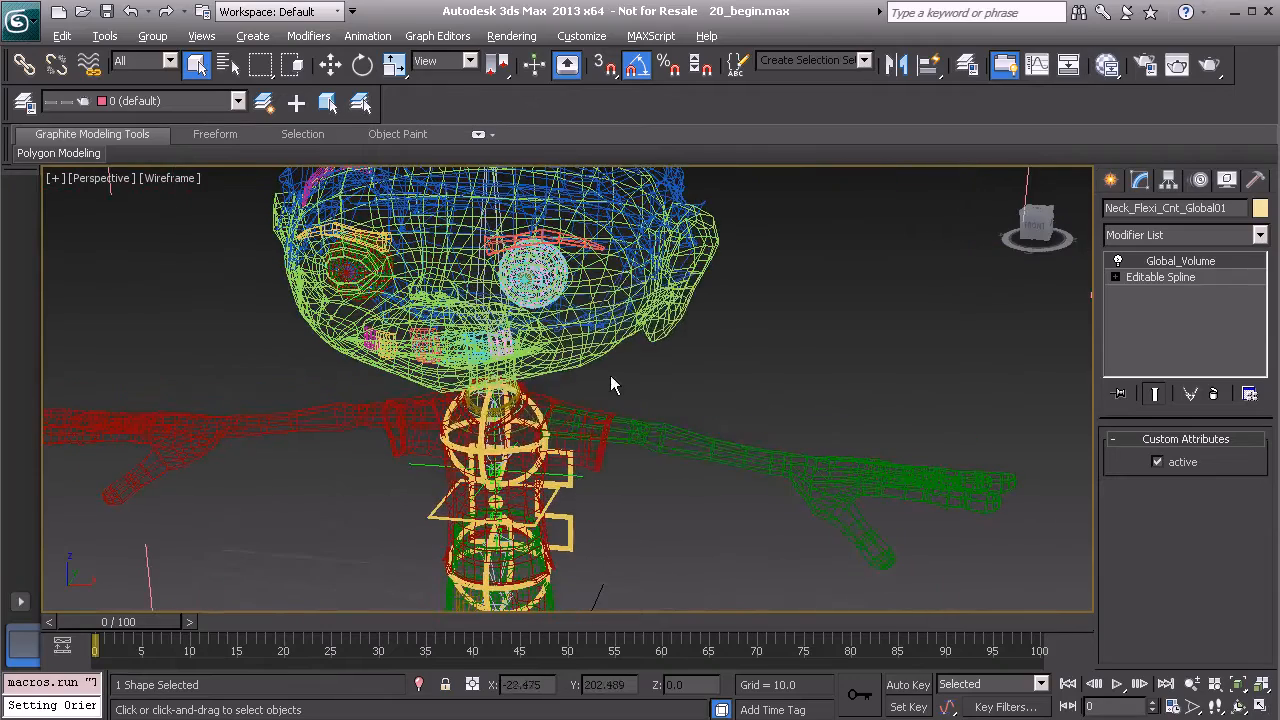
right_click(611, 377)
click(661, 495)
scroll(594, 467, up, 6)
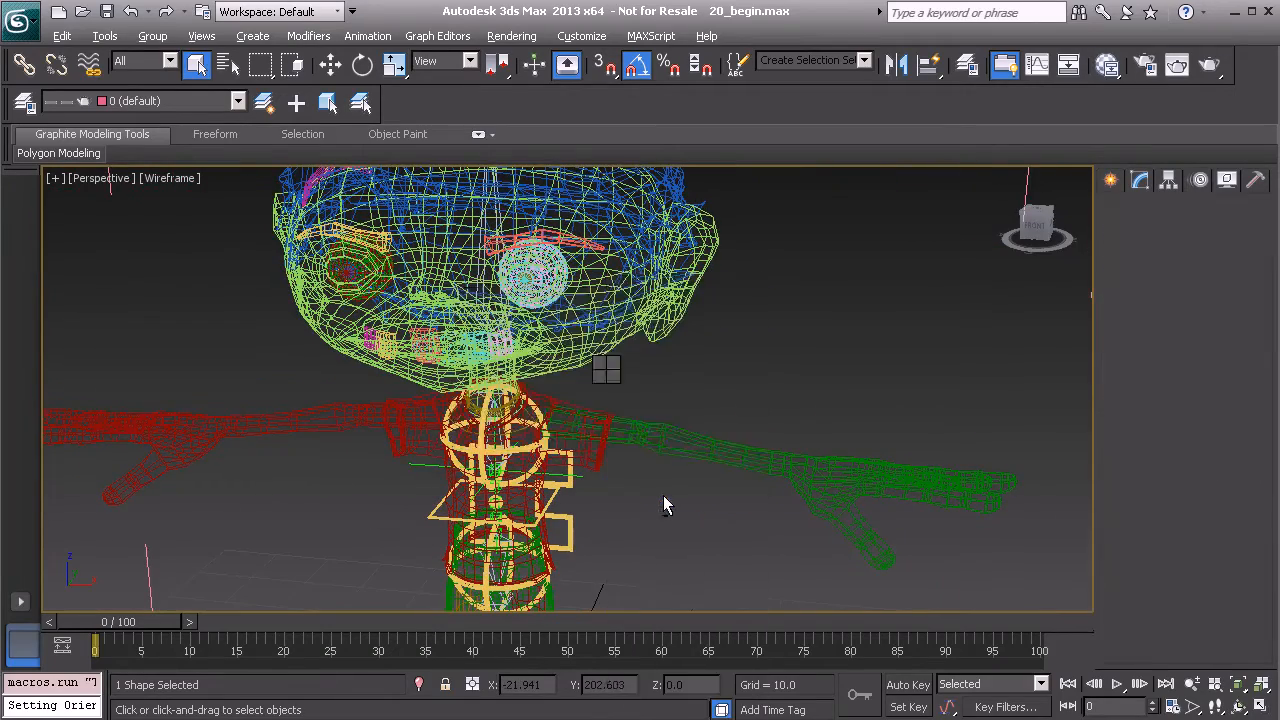
scroll(594, 467, up, 2)
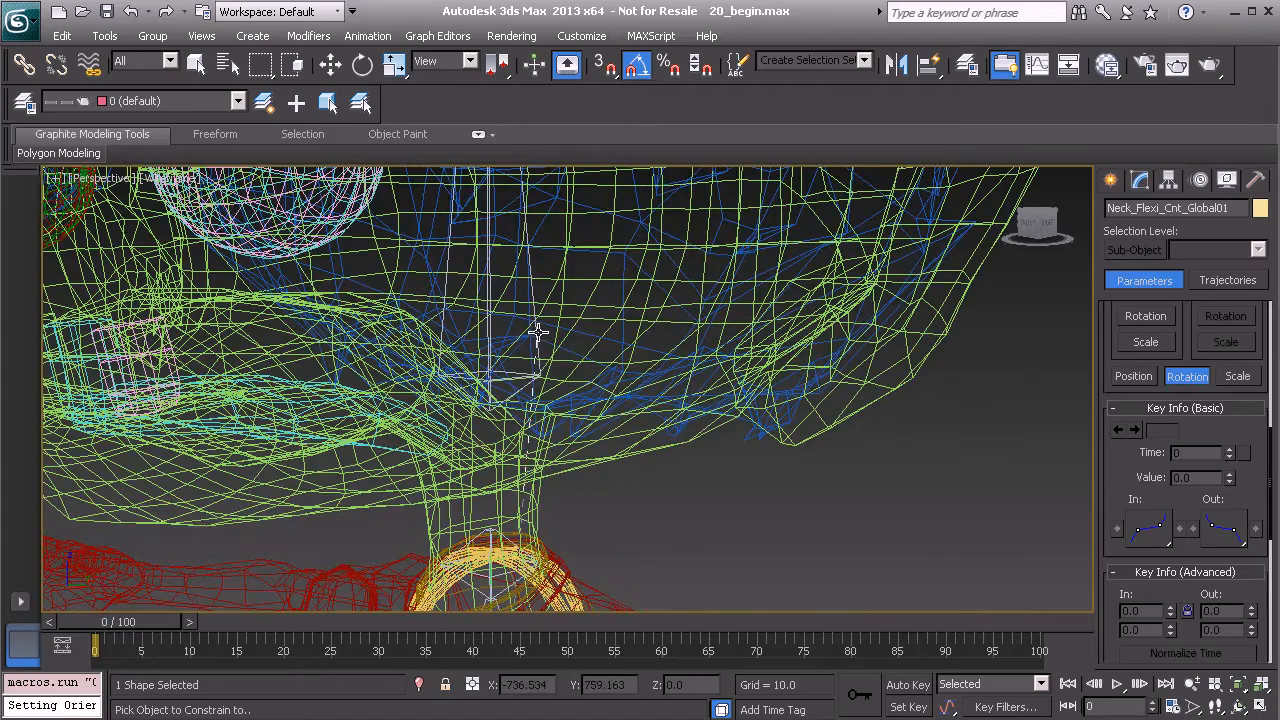
click(537, 333)
Step: Add a second position constraint target to the neck's global control, using the neck bone at the base of the neck
middle_drag(520, 397, 580, 353)
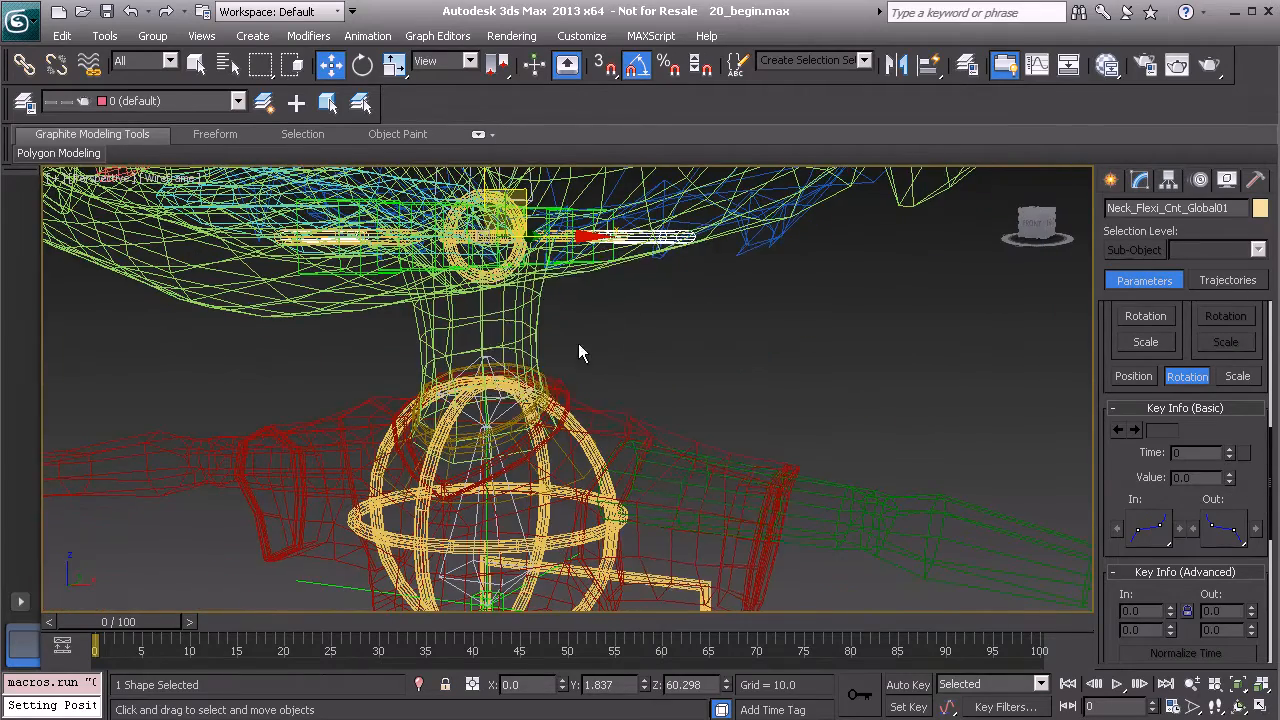
right_click(648, 345)
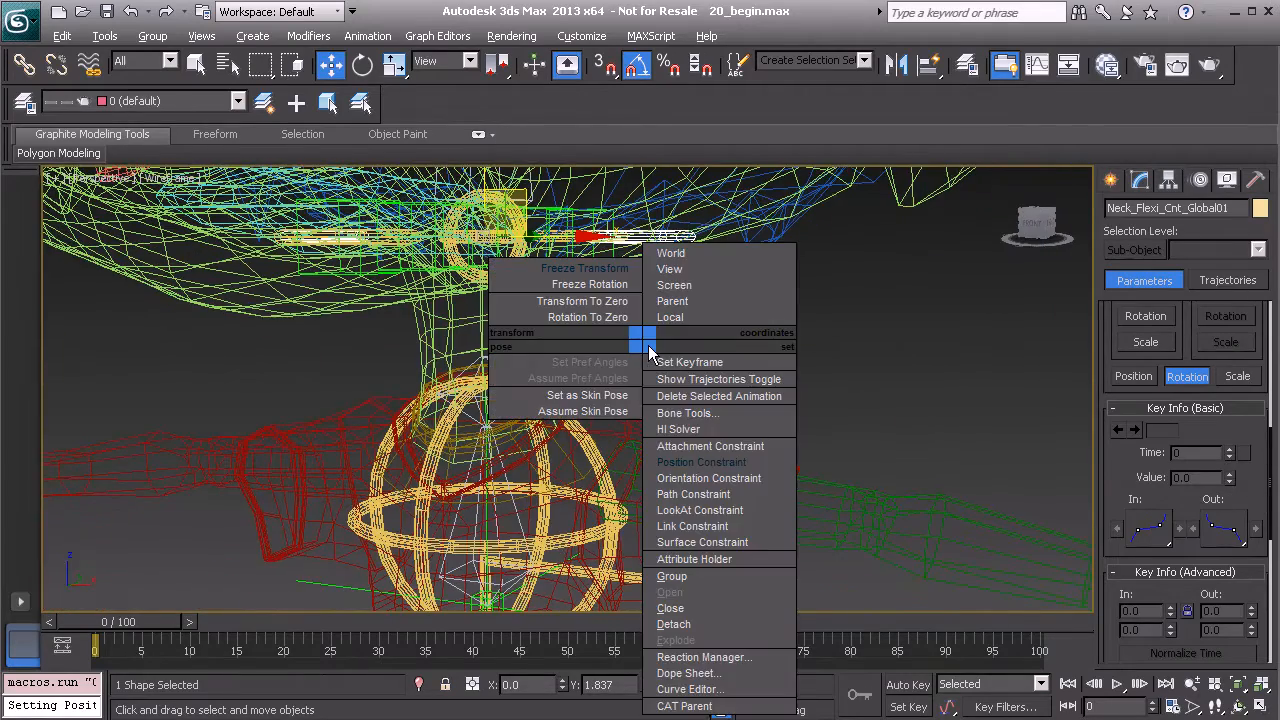
click(692, 467)
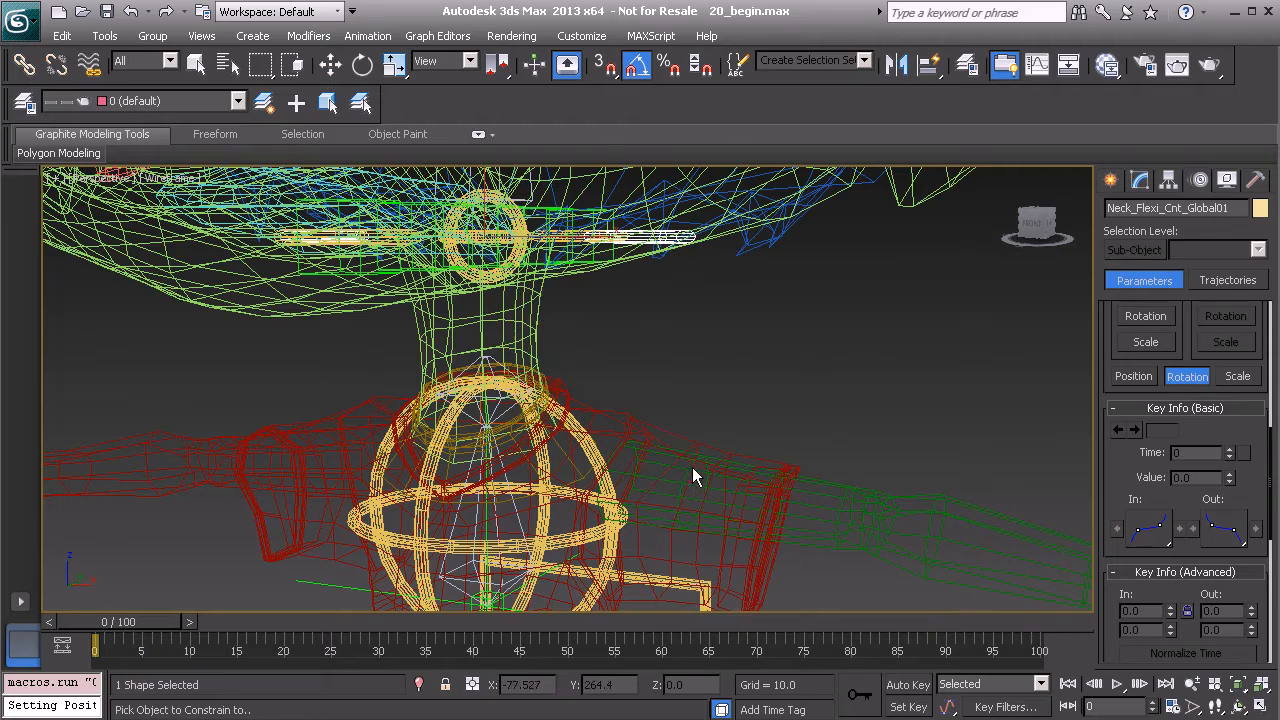
click(487, 354)
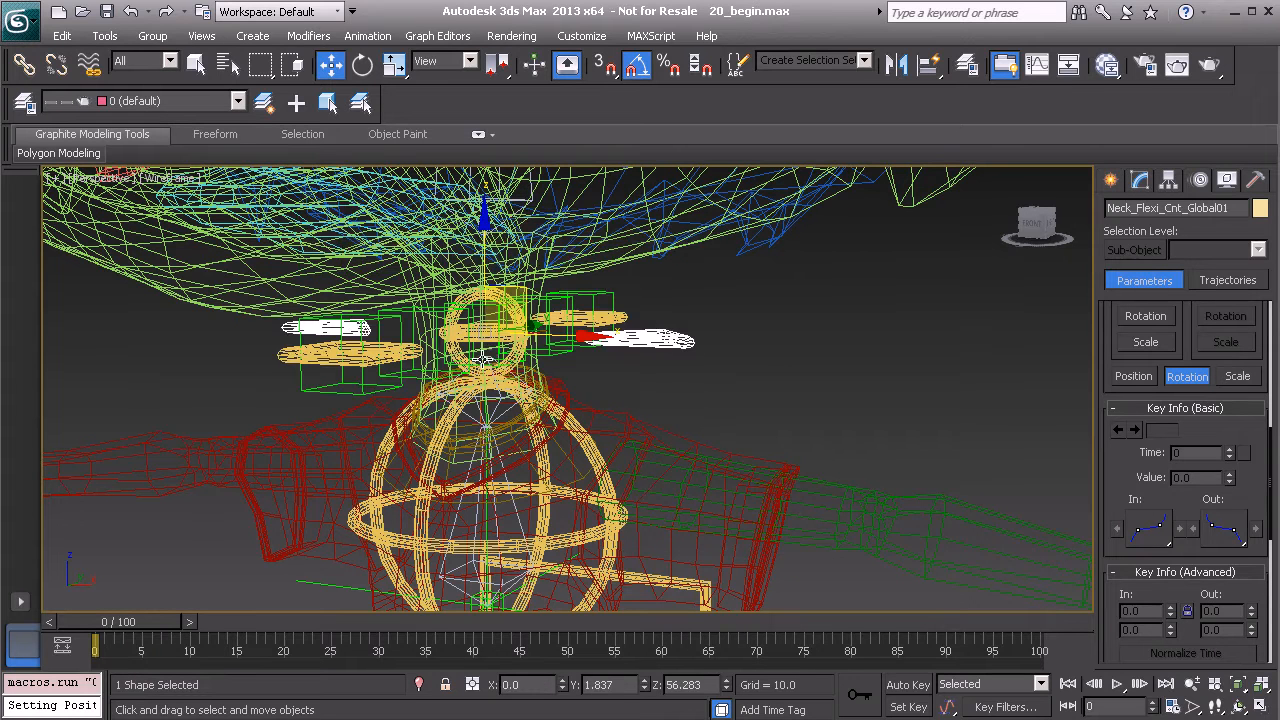
Step: Rotate the neck's global control 90 degrees about its X axis so the flexi rig stands upright along the neck
alt+middle_drag(512, 392, 528, 360)
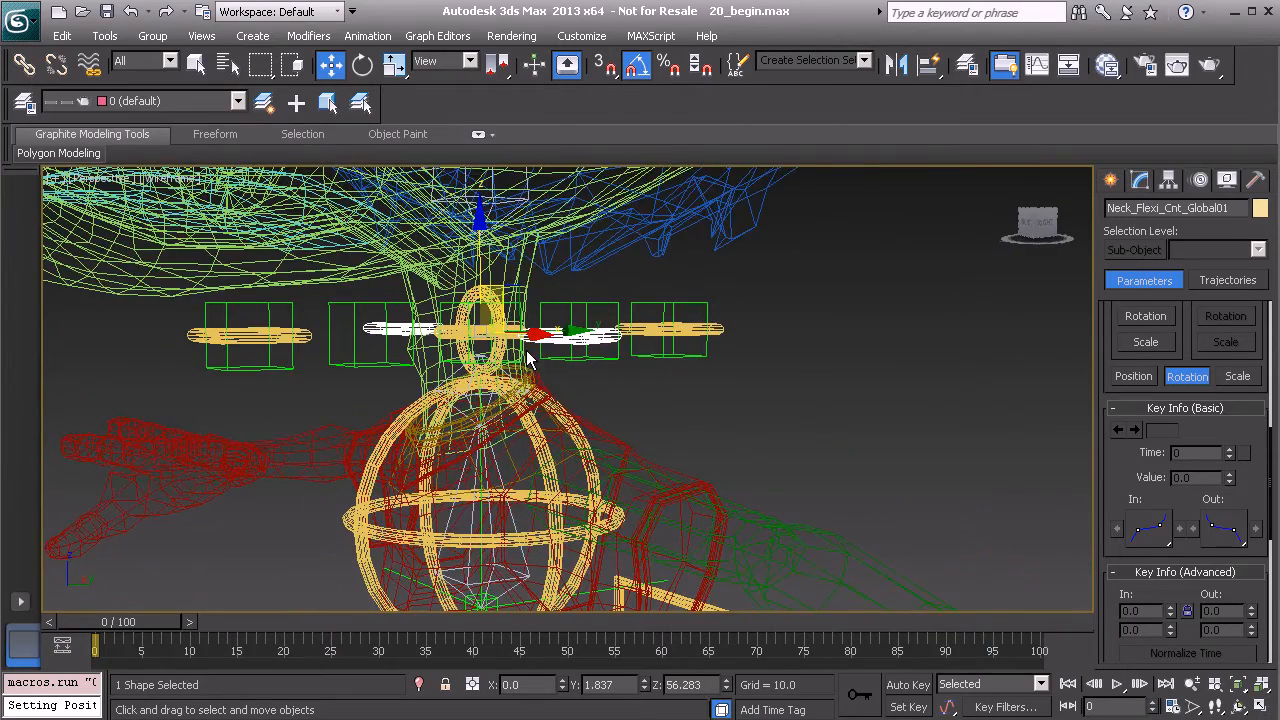
key(e)
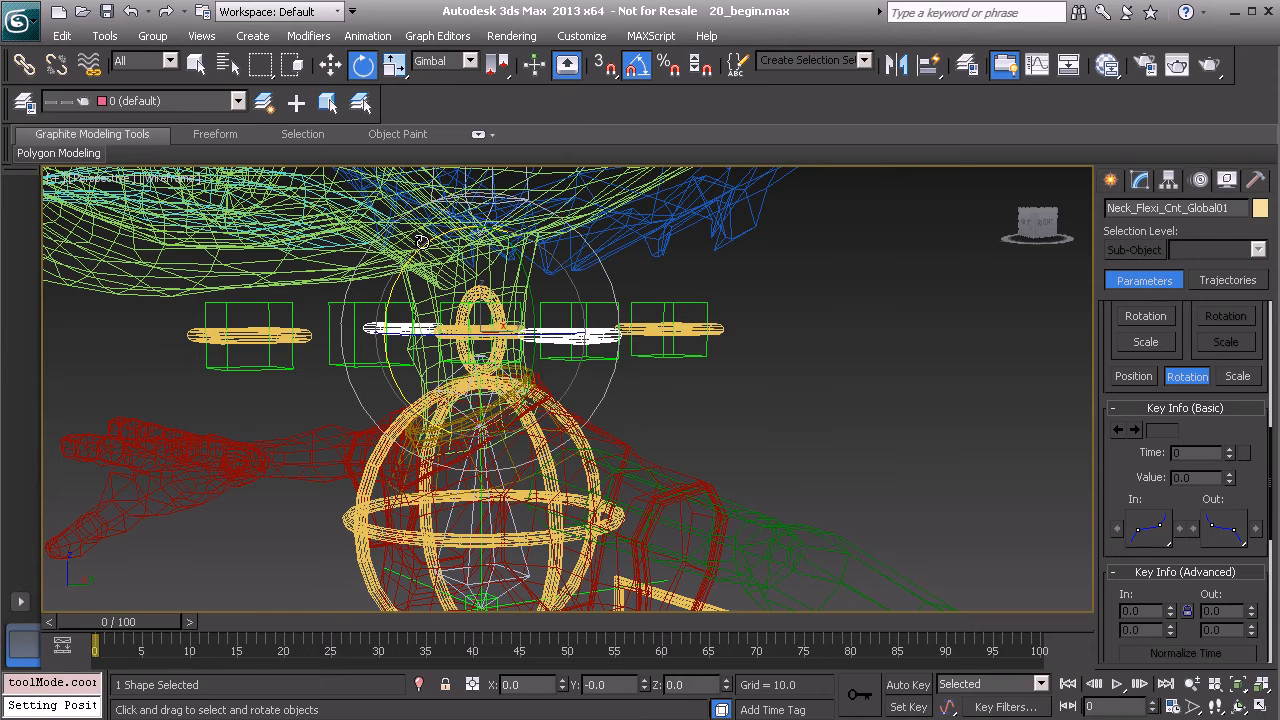
drag(421, 242, 405, 355)
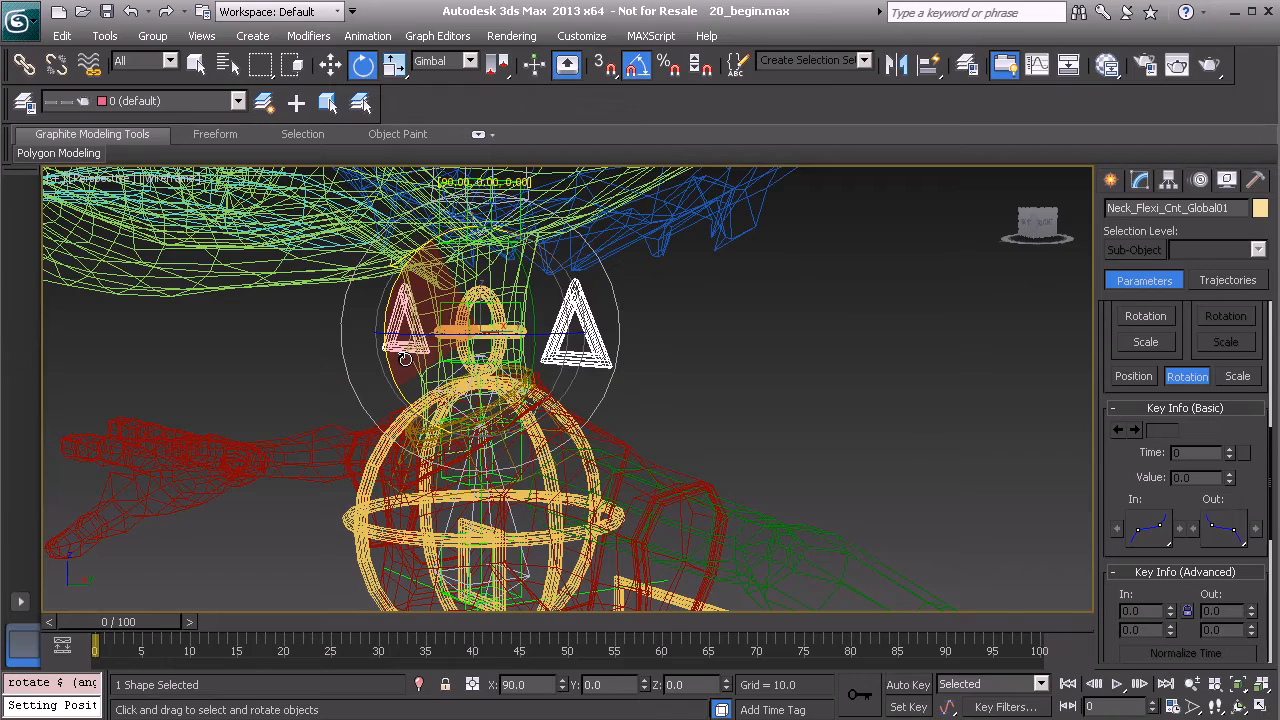
Step: Scale the neck's global control down to 40 percent so the flexi rig fits the neck
alt+middle_drag(405, 358, 497, 343)
scroll(521, 353, down, 2)
key(r)
drag(507, 327, 447, 466)
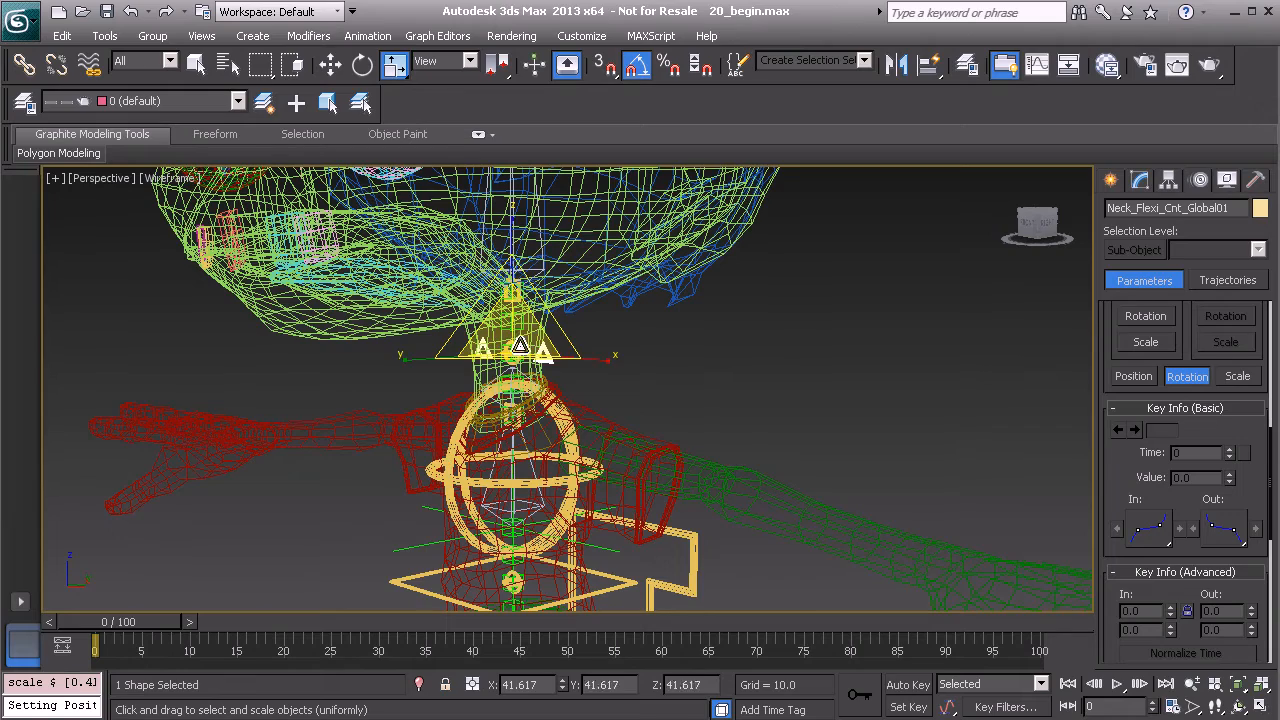
alt+middle_drag(502, 318, 477, 300)
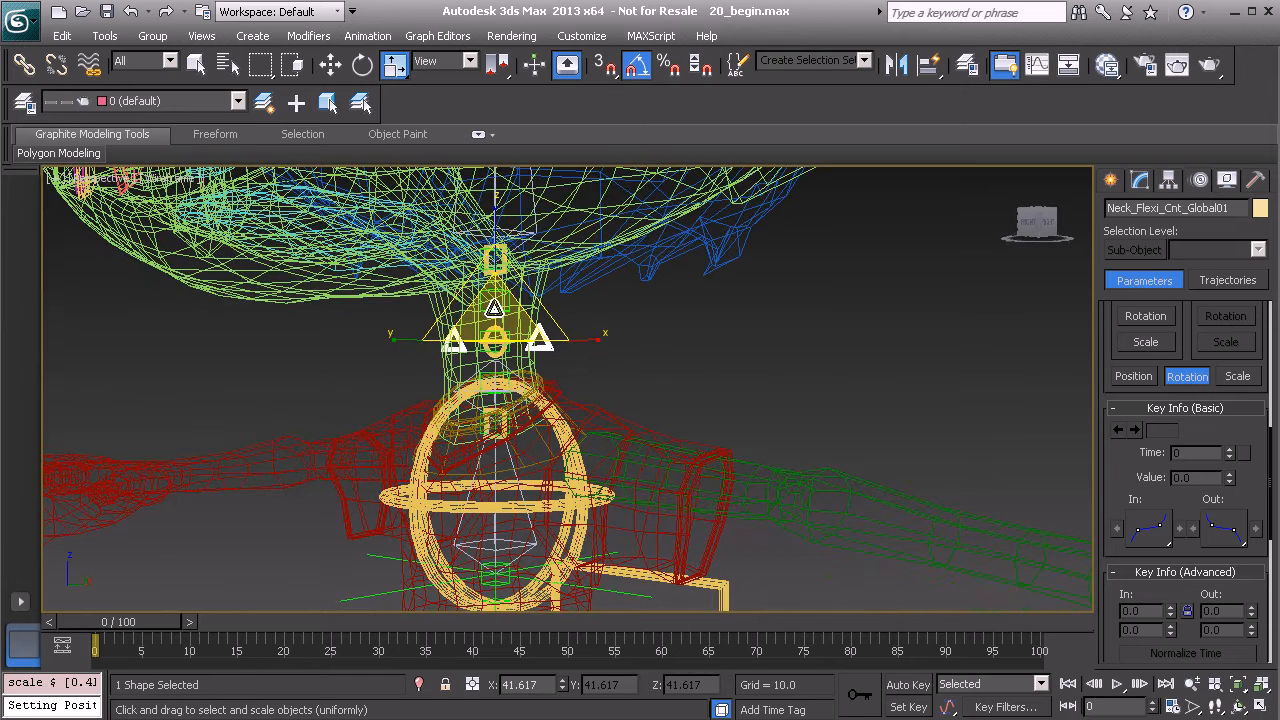
drag(494, 308, 492, 307)
double_click(539, 688)
text(40)
key(Return)
mouse_move(441, 371)
alt+middle_down()
mouse_move(571, 370)
mouse_move(446, 380)
alt+middle_up()
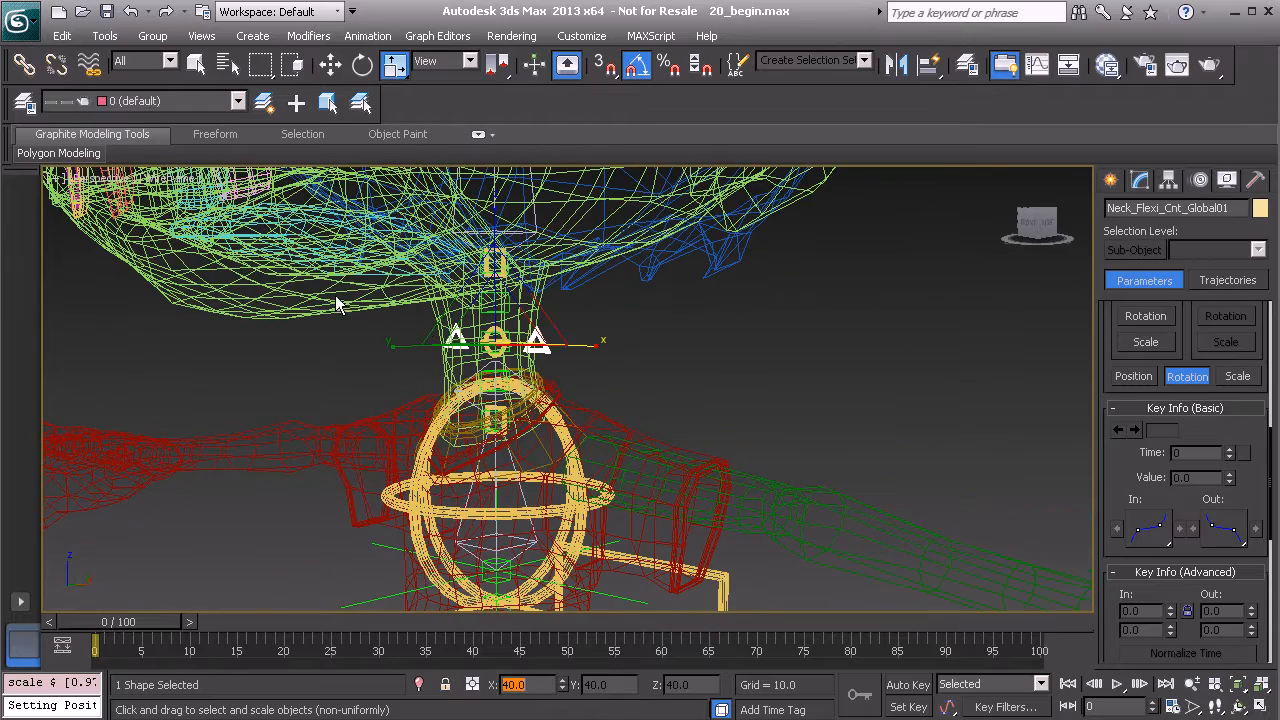
Step: Link the neck's global control to the box-shaped body control below the chest sphere so it becomes its child
click(27, 67)
alt+middle_drag(639, 382, 562, 384)
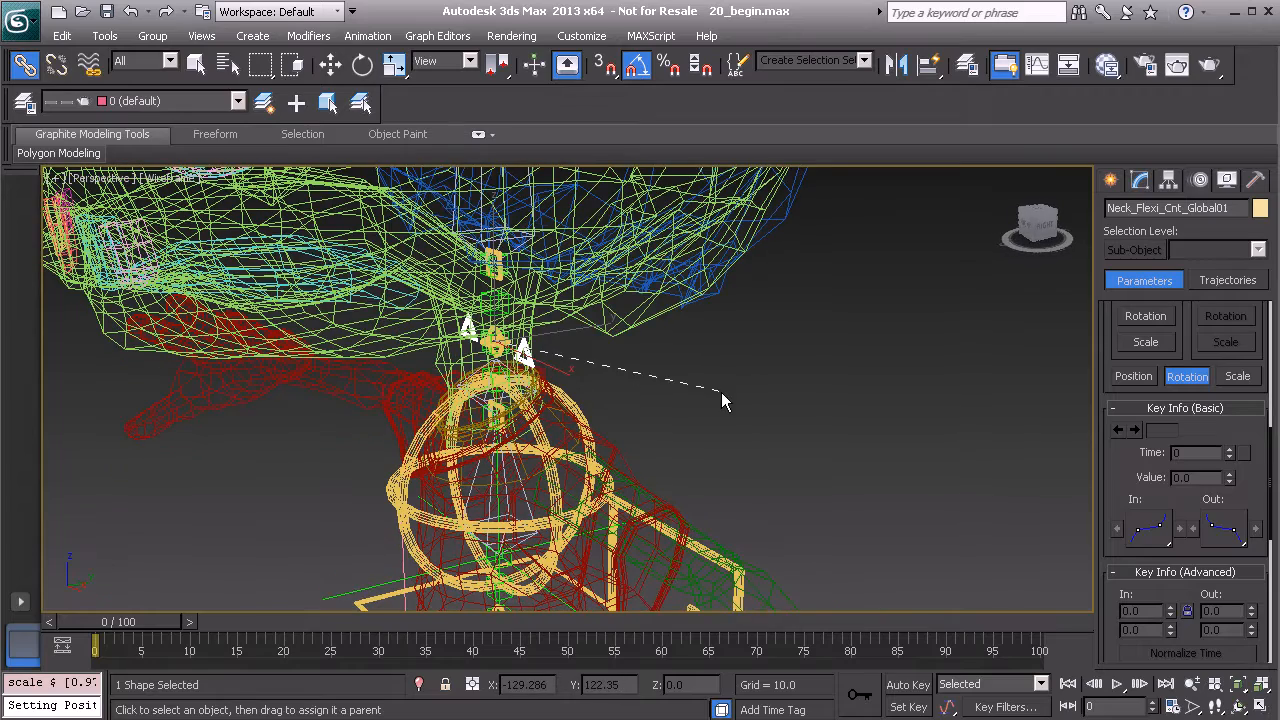
drag(721, 392, 733, 567)
alt+middle_drag(680, 470, 690, 407)
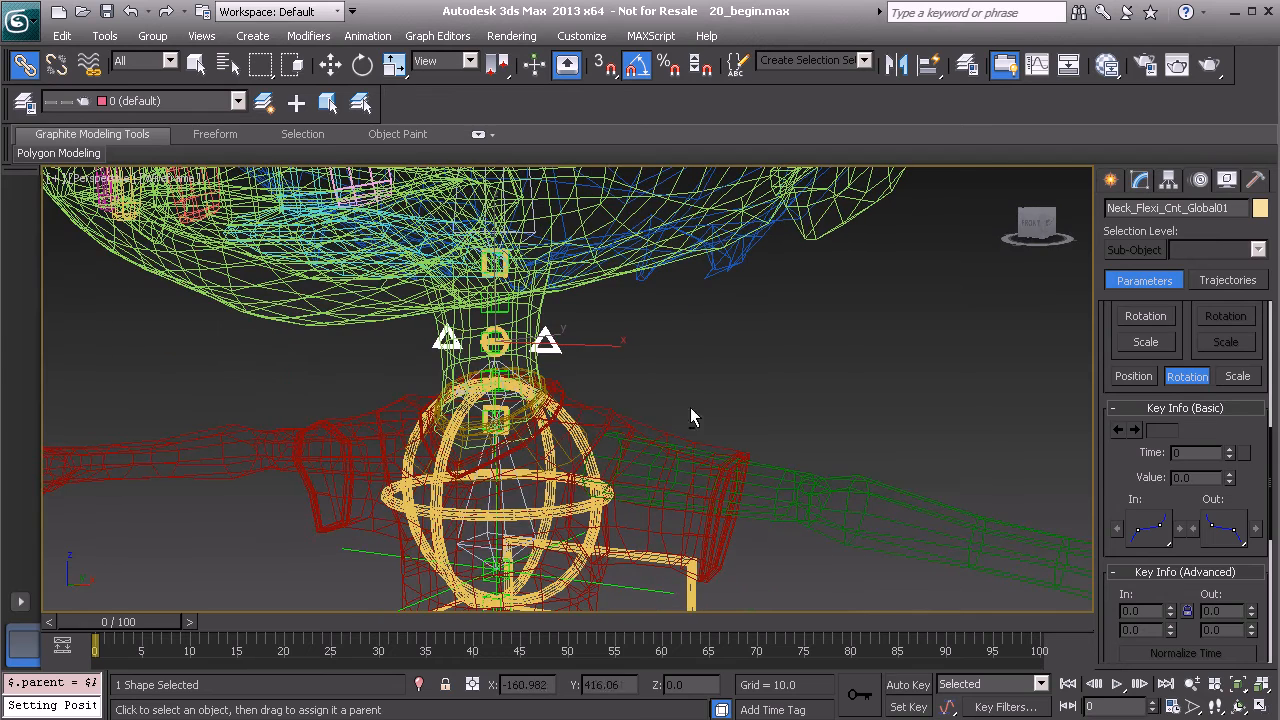
Step: Create a Point helper as a position marker and align it to the neck's global control
click(904, 383)
click(1110, 180)
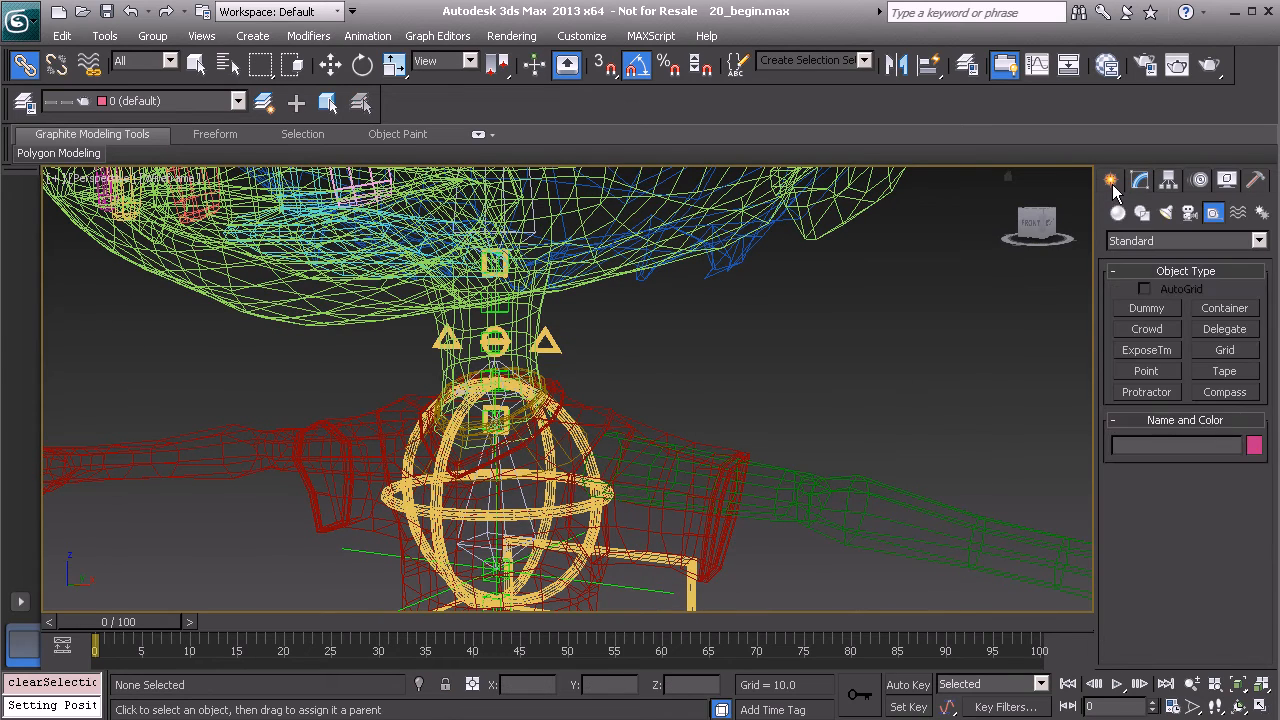
click(1146, 371)
click(668, 408)
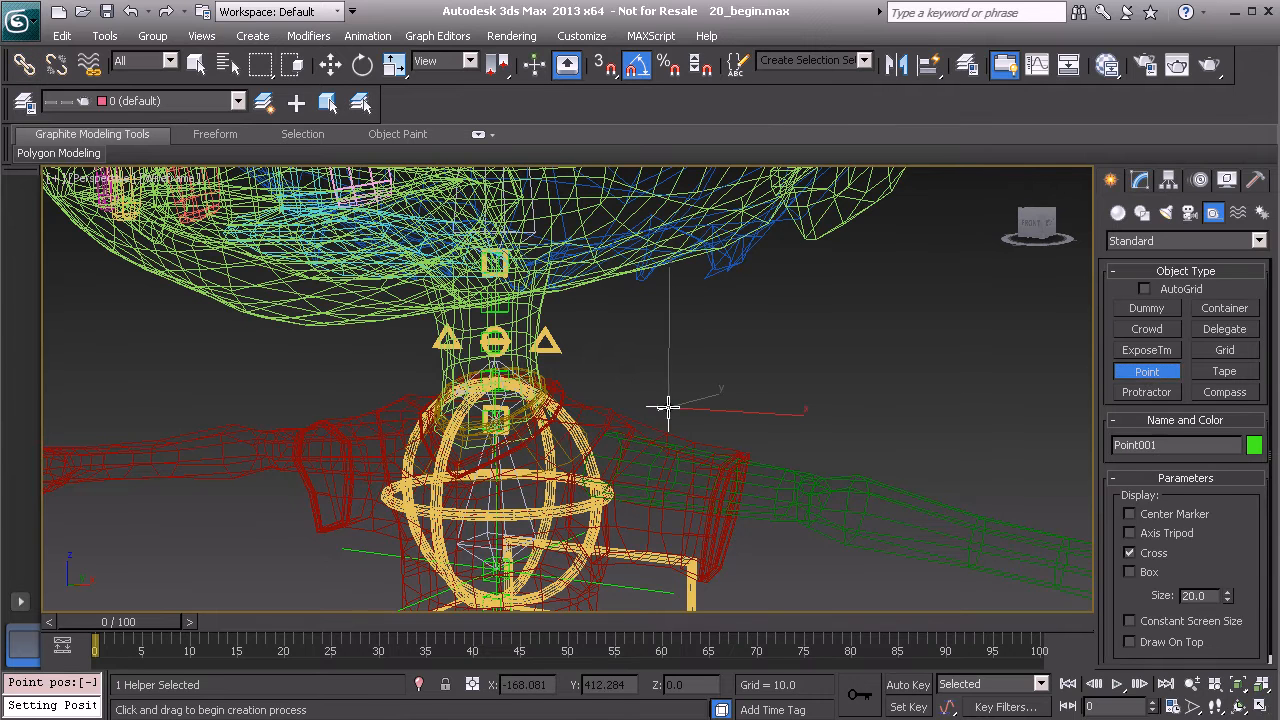
right_click(818, 410)
key(alt+a)
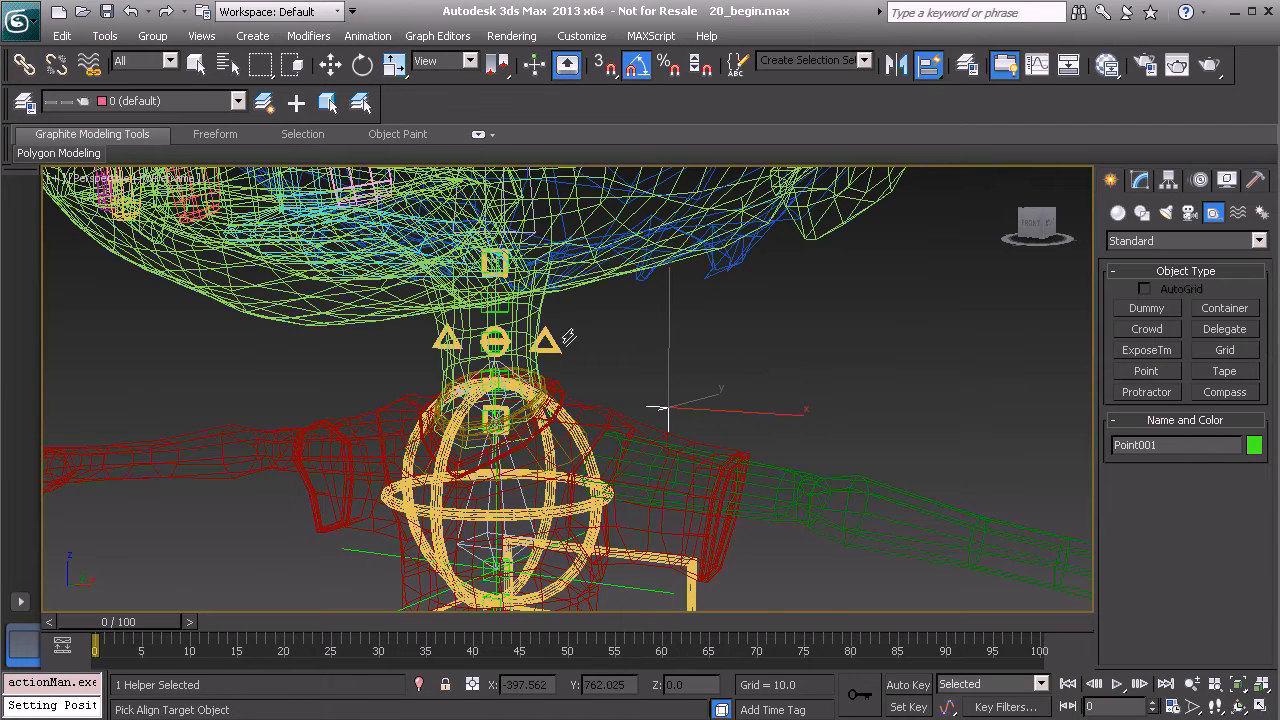
click(561, 350)
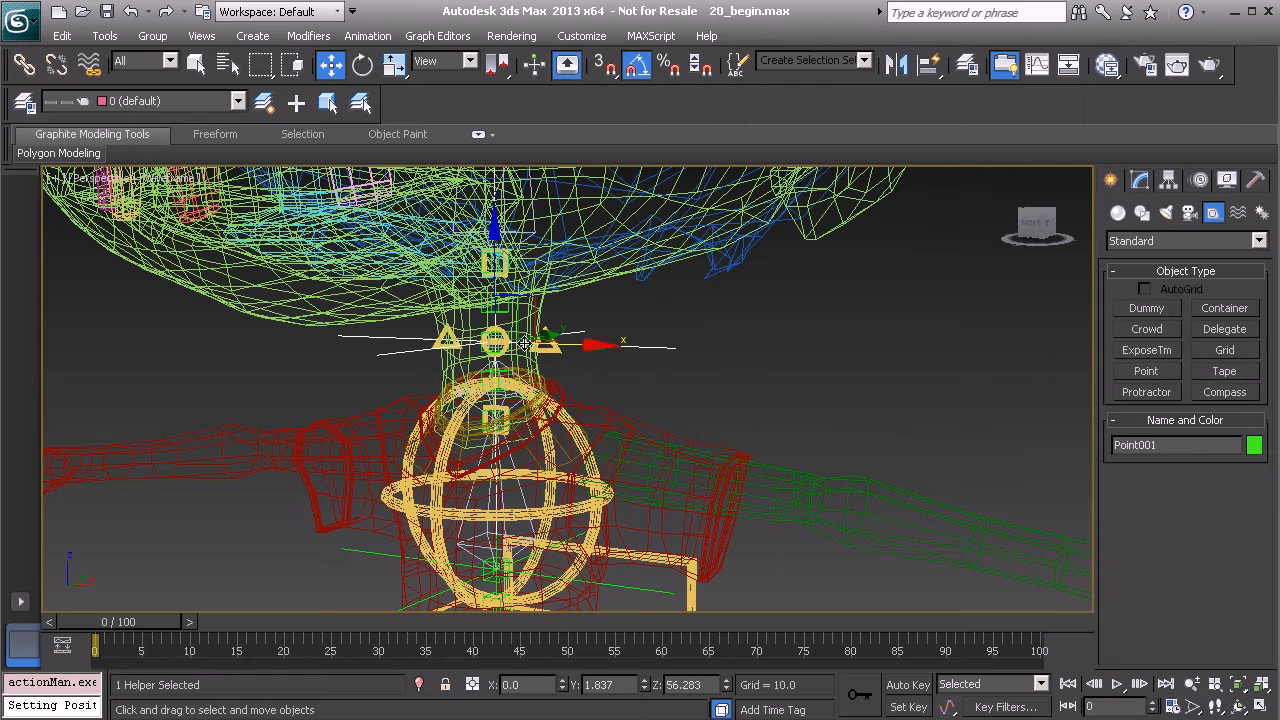
Step: Apply Freeze Transform to the neck's global control, accepting the loss of its existing constraints
click(558, 354)
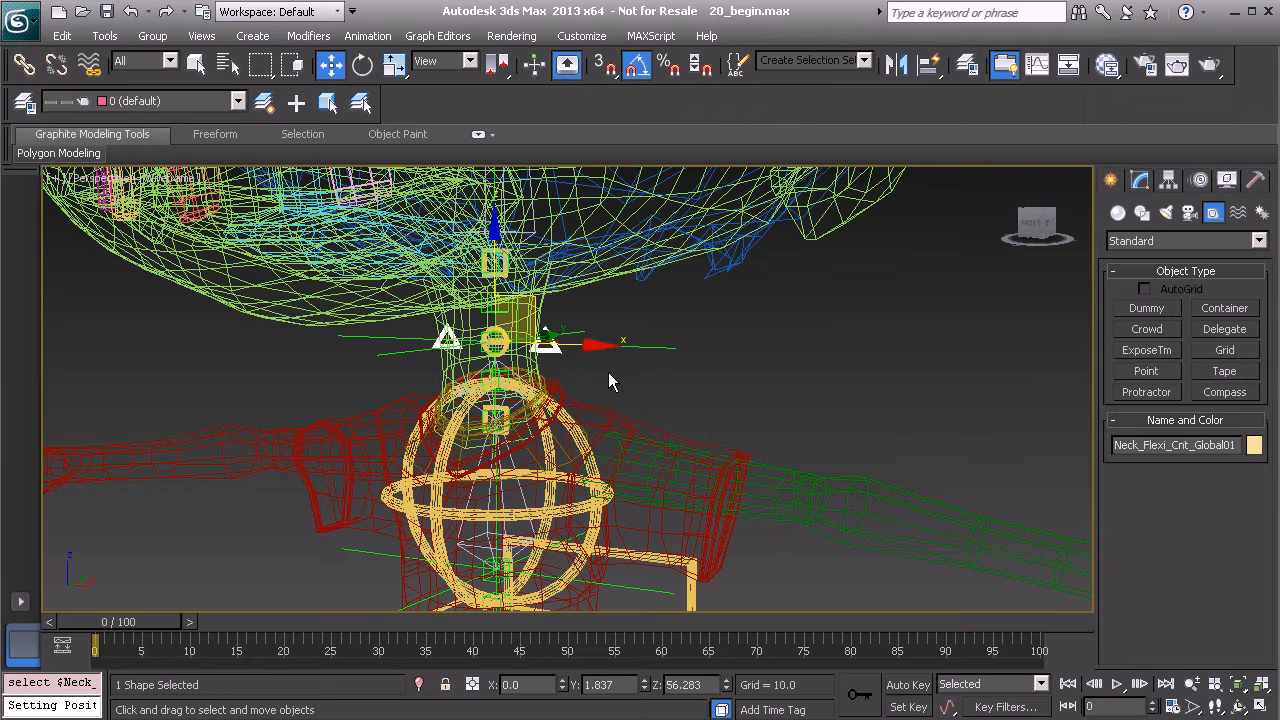
alt+right_click(645, 379)
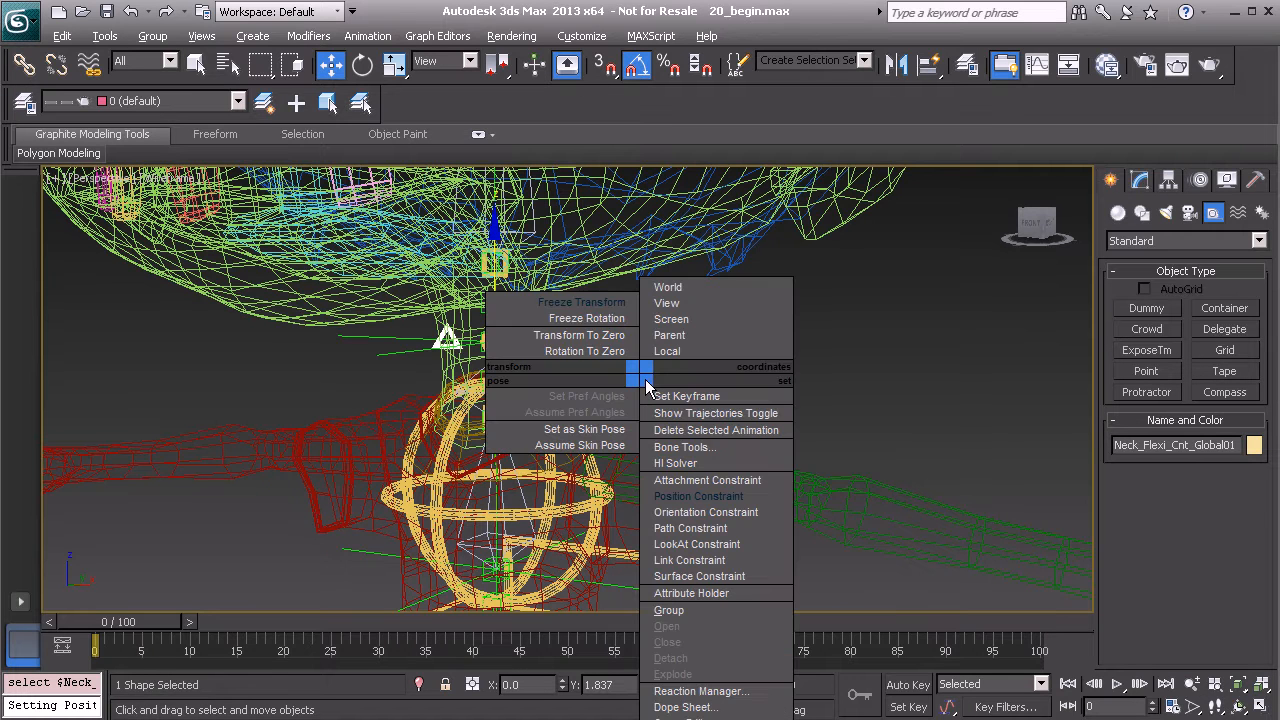
click(589, 304)
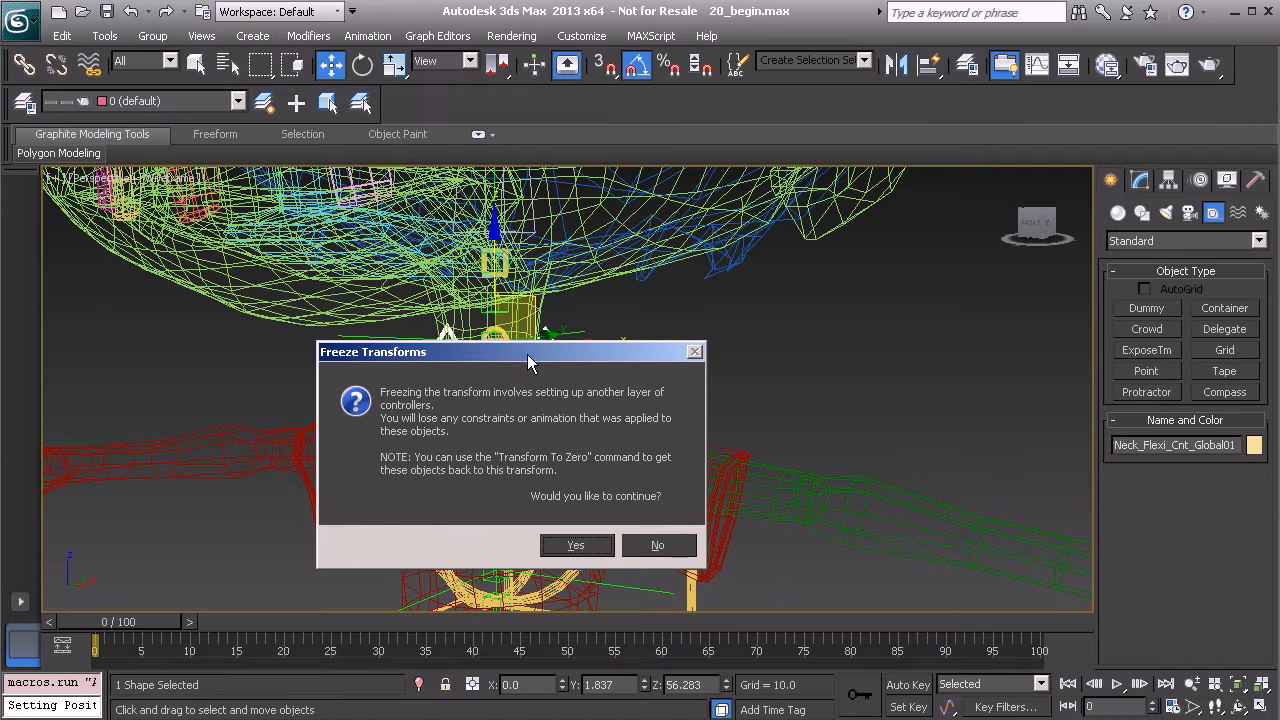
drag(527, 371, 791, 302)
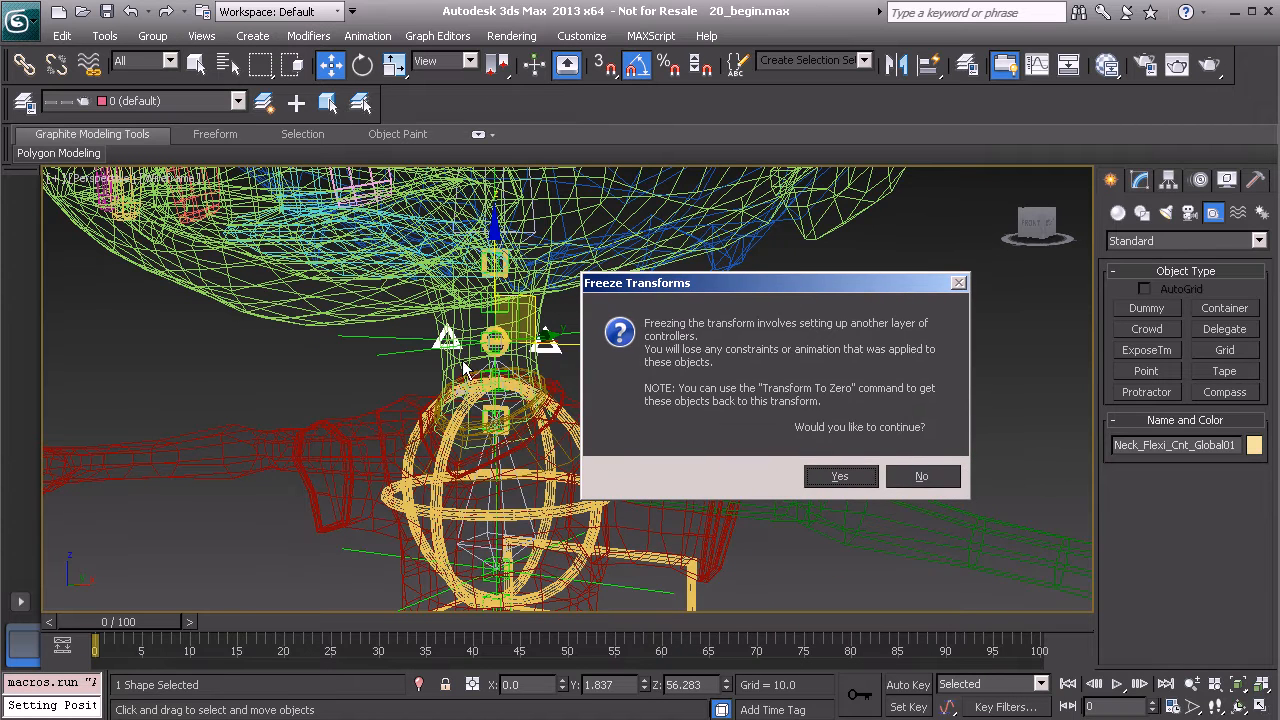
click(828, 480)
Step: Align the neck's global control to the Point helper at the neck and delete the helper
alt+middle_drag(615, 404, 718, 413)
key(alt+a)
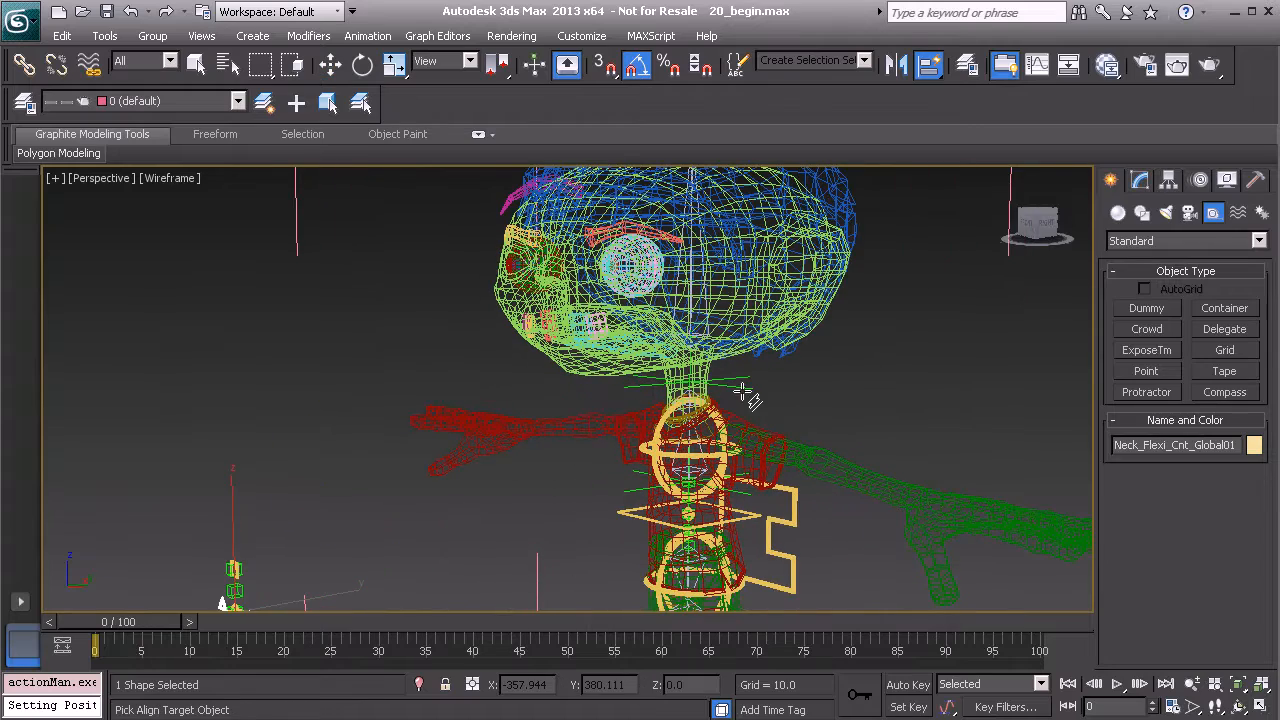
click(742, 387)
alt+middle_drag(742, 401, 811, 407)
click(658, 376)
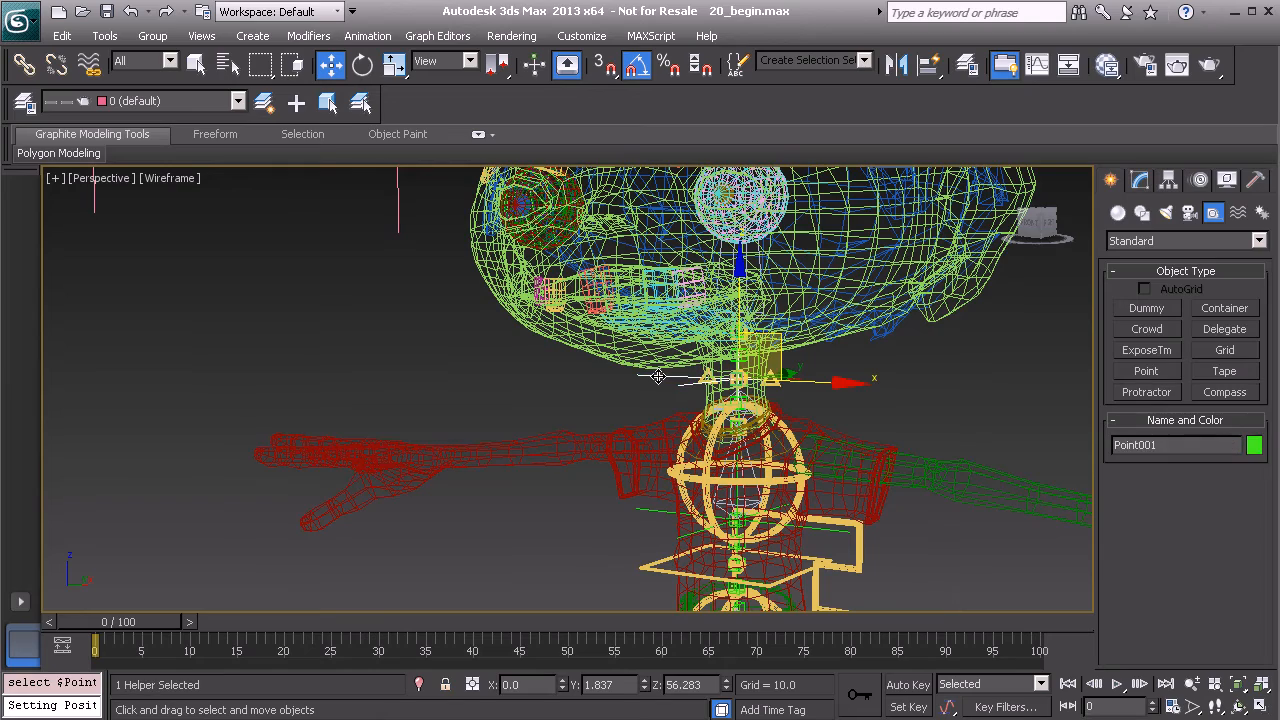
key(Delete)
Step: Freeze the transform of the neck's global control again at its realigned position
alt+middle_drag(657, 375, 625, 395)
ctrl+alt+middle_drag(625, 395, 650, 335)
middle_drag(797, 337, 735, 351)
click(733, 350)
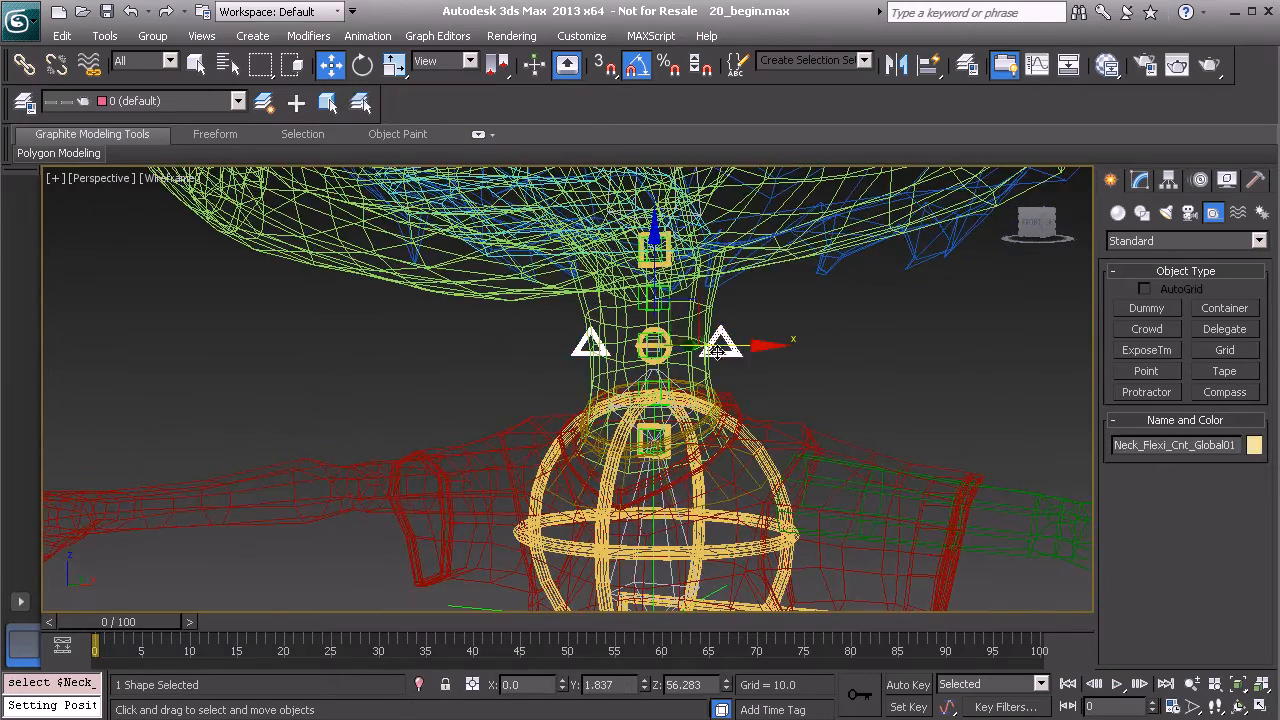
right_click(866, 366)
click(818, 304)
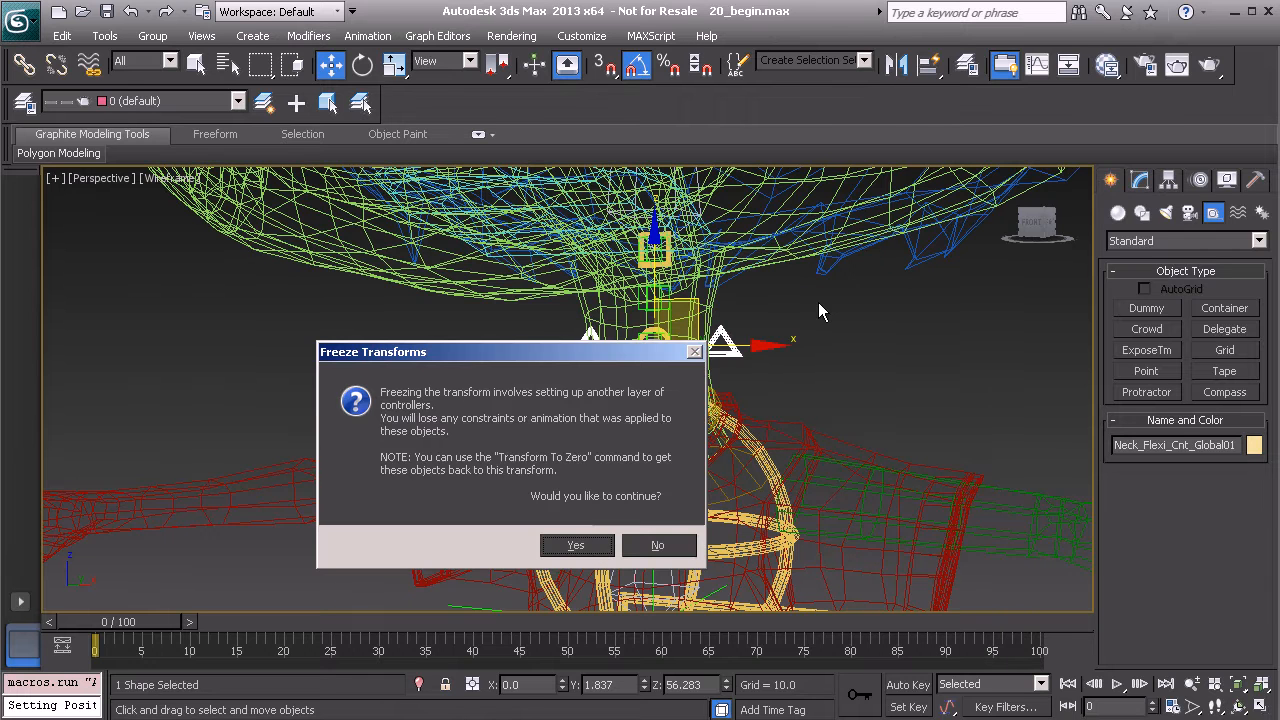
click(573, 553)
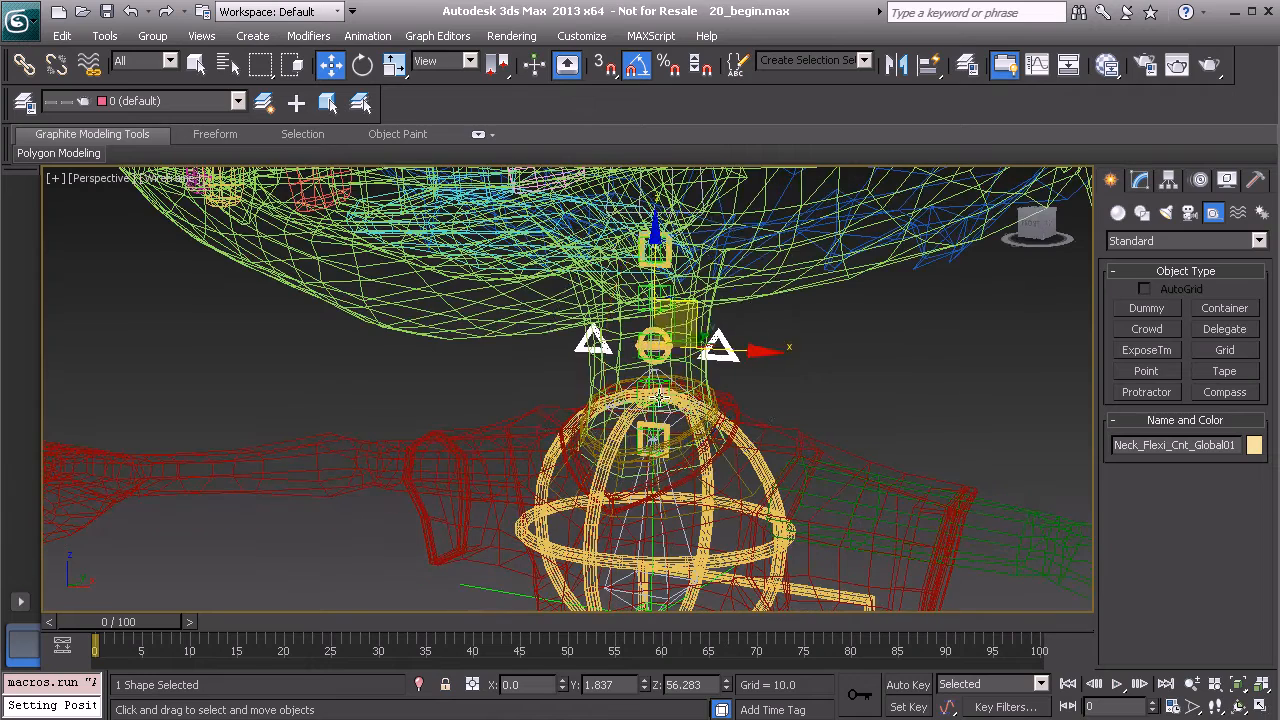
Step: Test rotating the neck's global control and cancel the rotation
key(e)
mouse_move(705, 318)
mouse_down()
mouse_move(779, 327)
mouse_move(690, 392)
mouse_move(638, 382)
mouse_up()
right_click(638, 382)
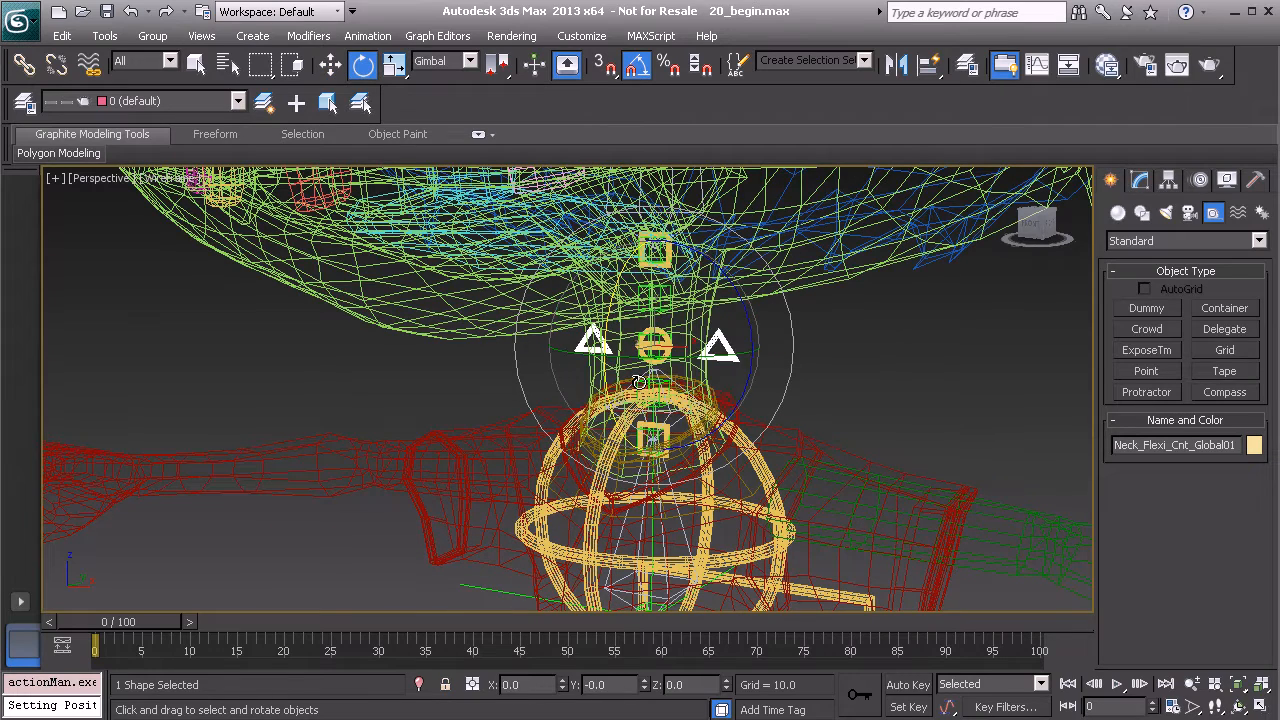
Step: Hide the Model layer so only the bones and rig controls are displayed
middle_drag(638, 374, 619, 437)
alt+middle_drag(552, 411, 613, 401)
scroll(613, 401, down, 3)
click(25, 104)
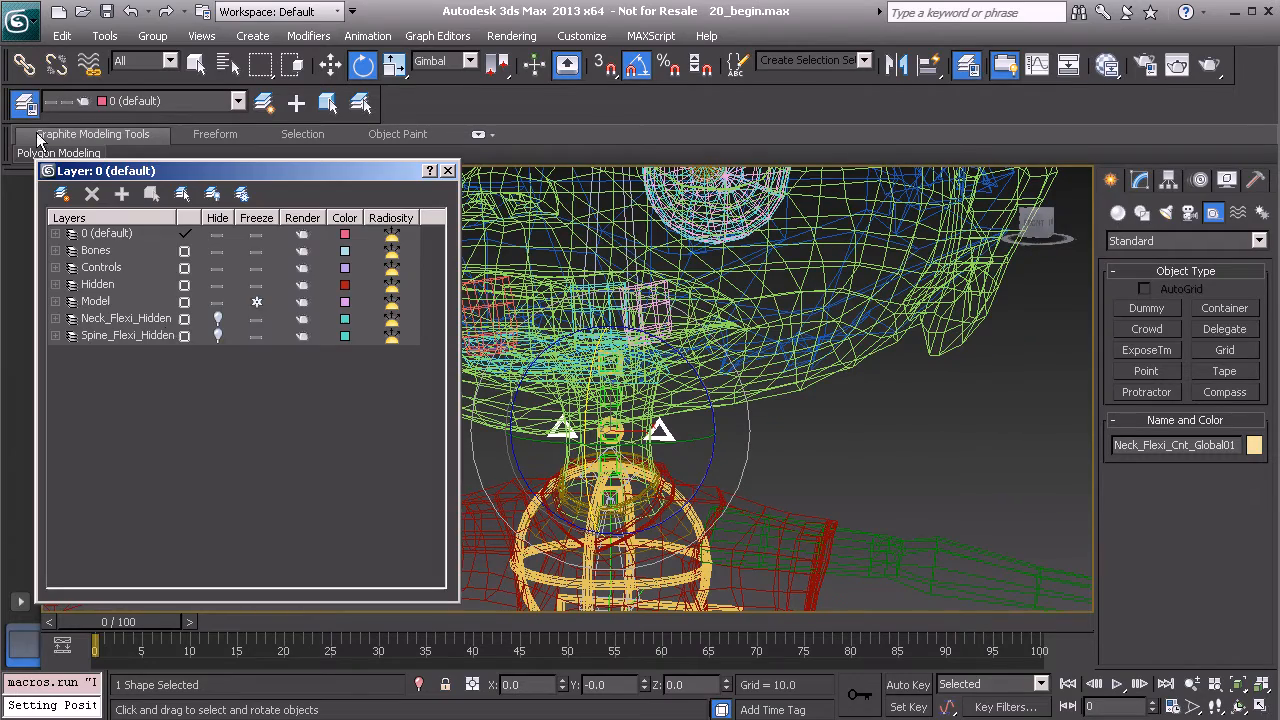
click(217, 318)
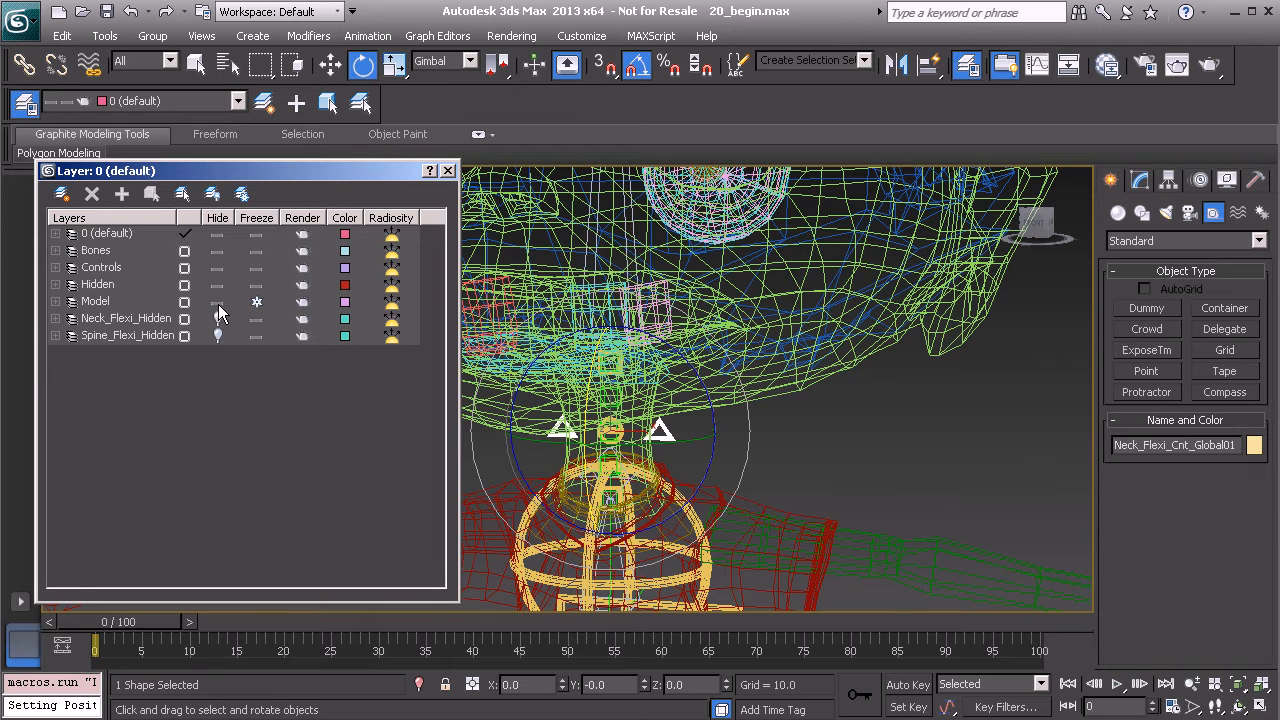
click(217, 302)
click(449, 172)
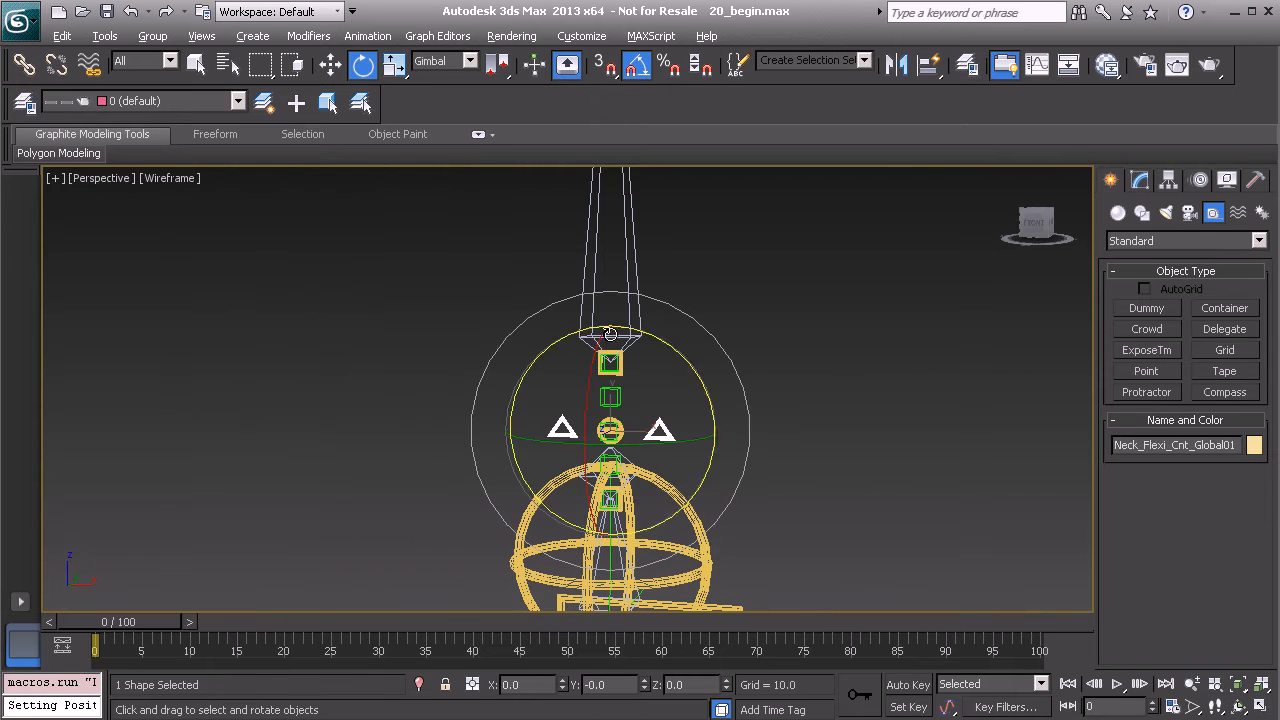
Step: Apply a position constraint to the neck's square end control at the head bone's base, using Anim_Head01 as target
scroll(618, 314, up, 5)
click(712, 320)
middle_drag(712, 320, 661, 333)
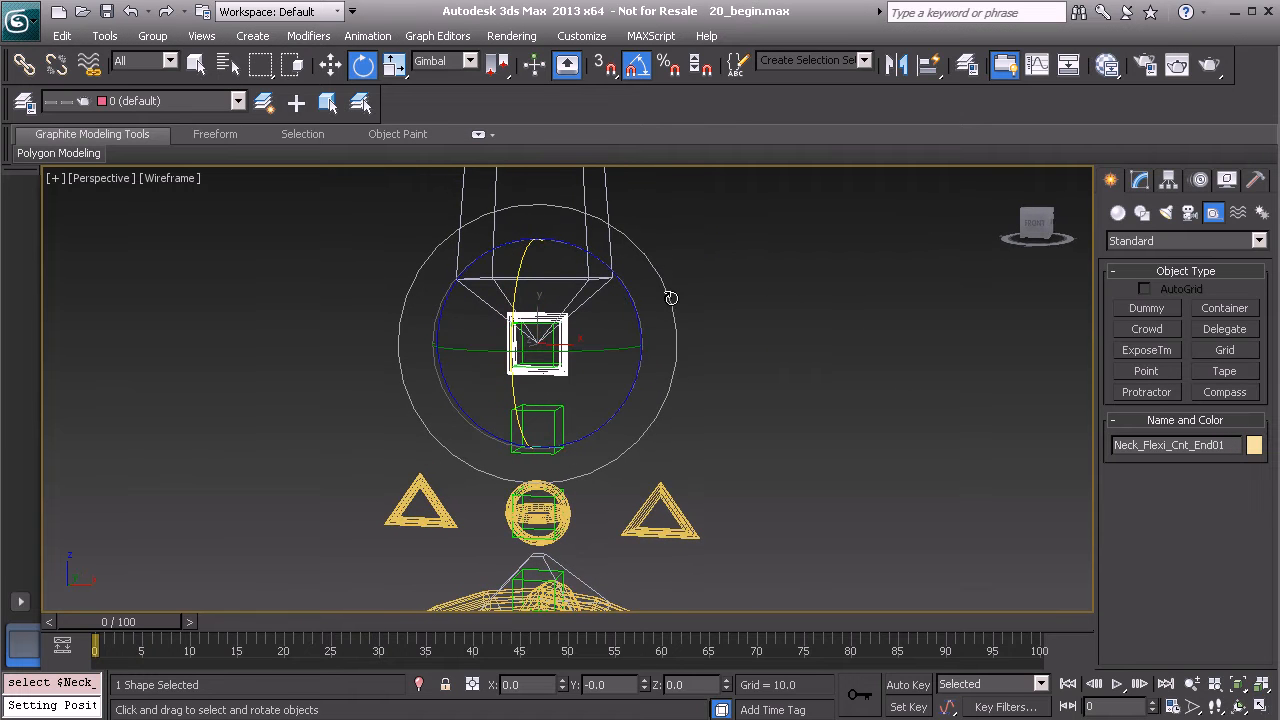
alt+middle_drag(756, 362, 669, 377)
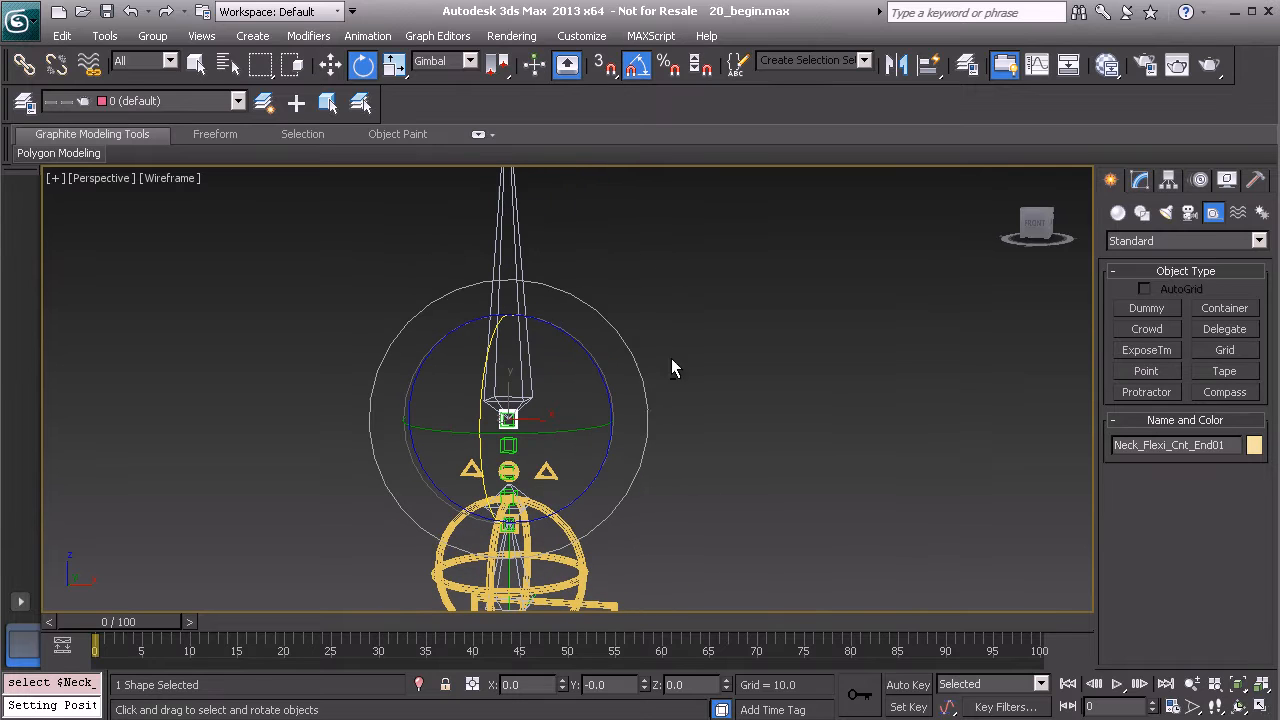
right_click(662, 310)
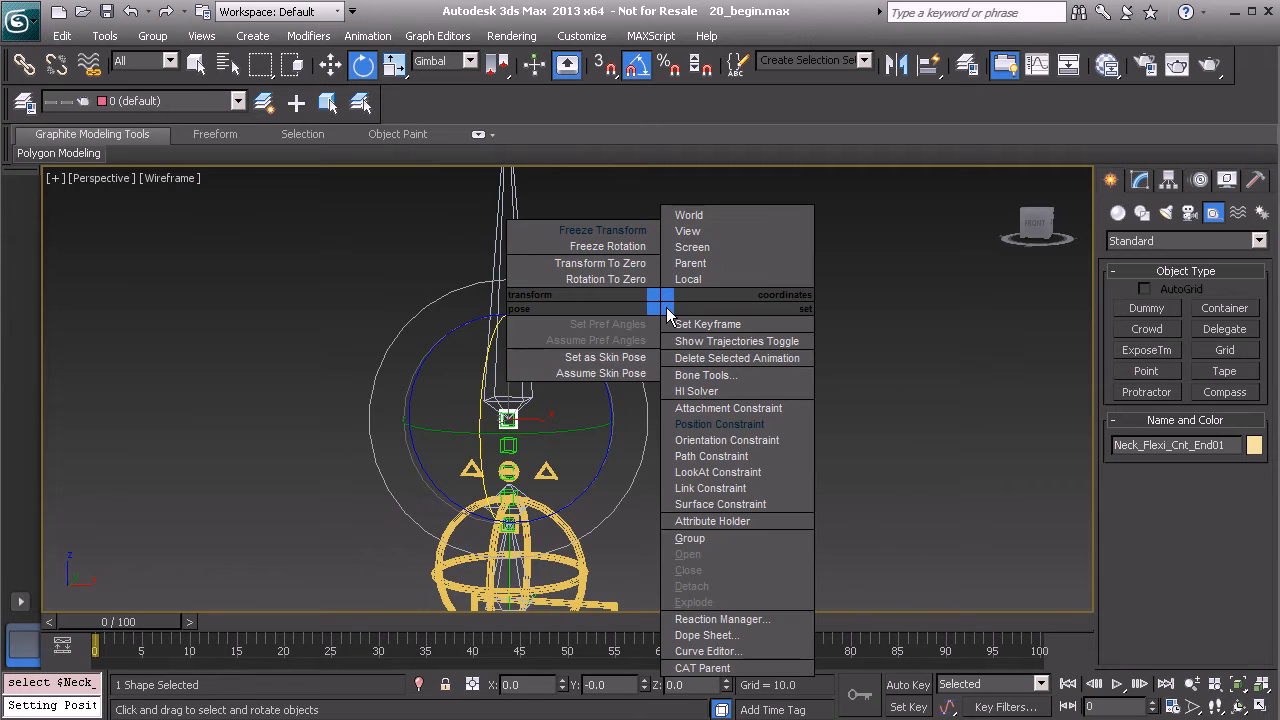
click(705, 418)
middle_drag(660, 333, 657, 465)
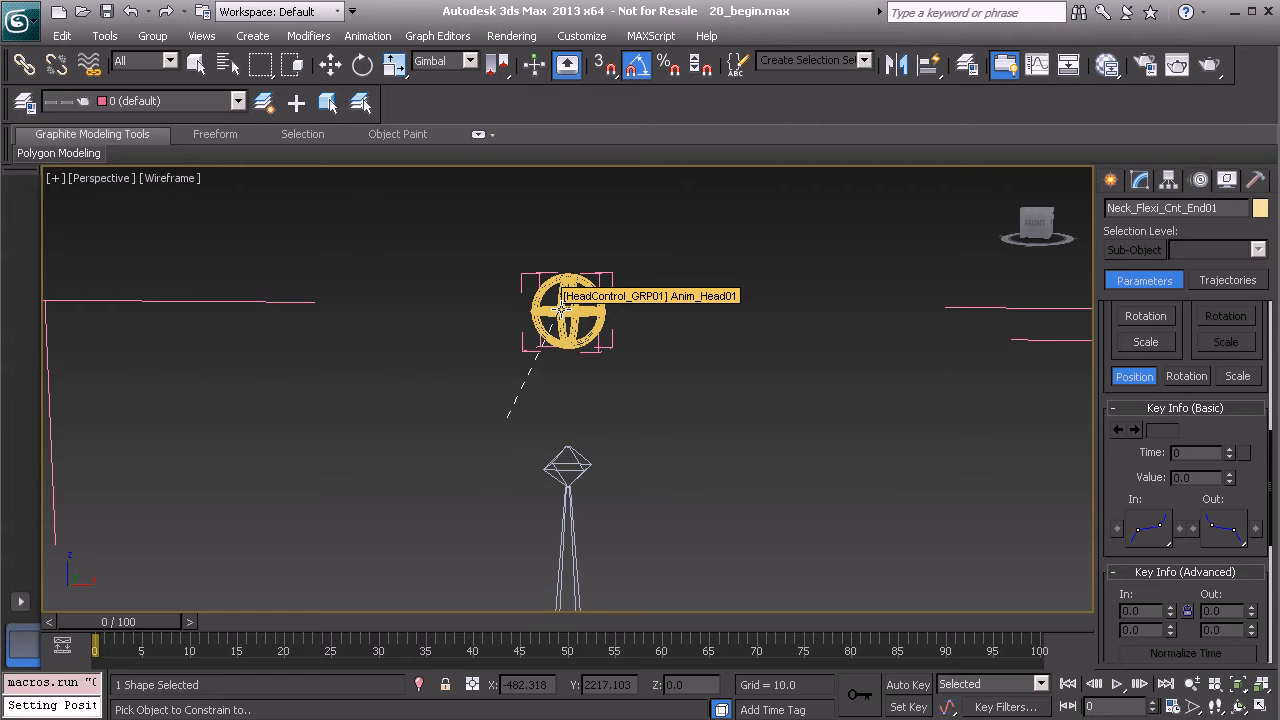
click(561, 309)
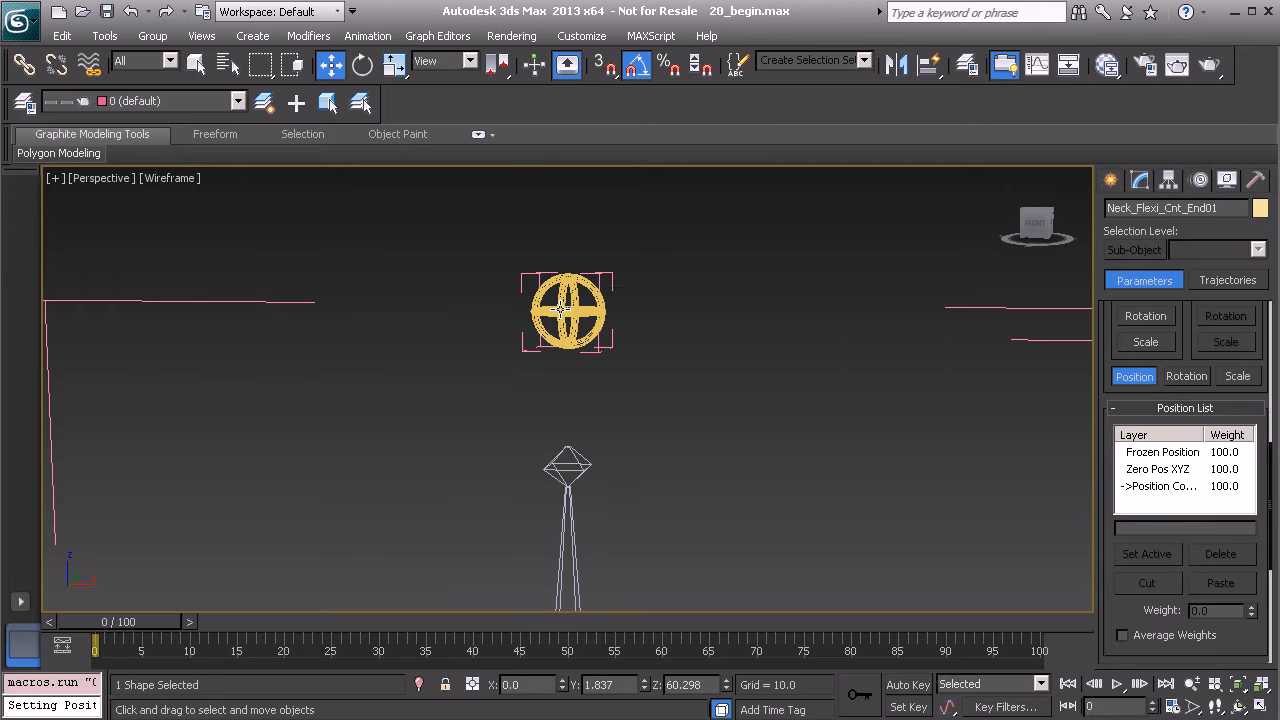
drag(1109, 549, 1103, 250)
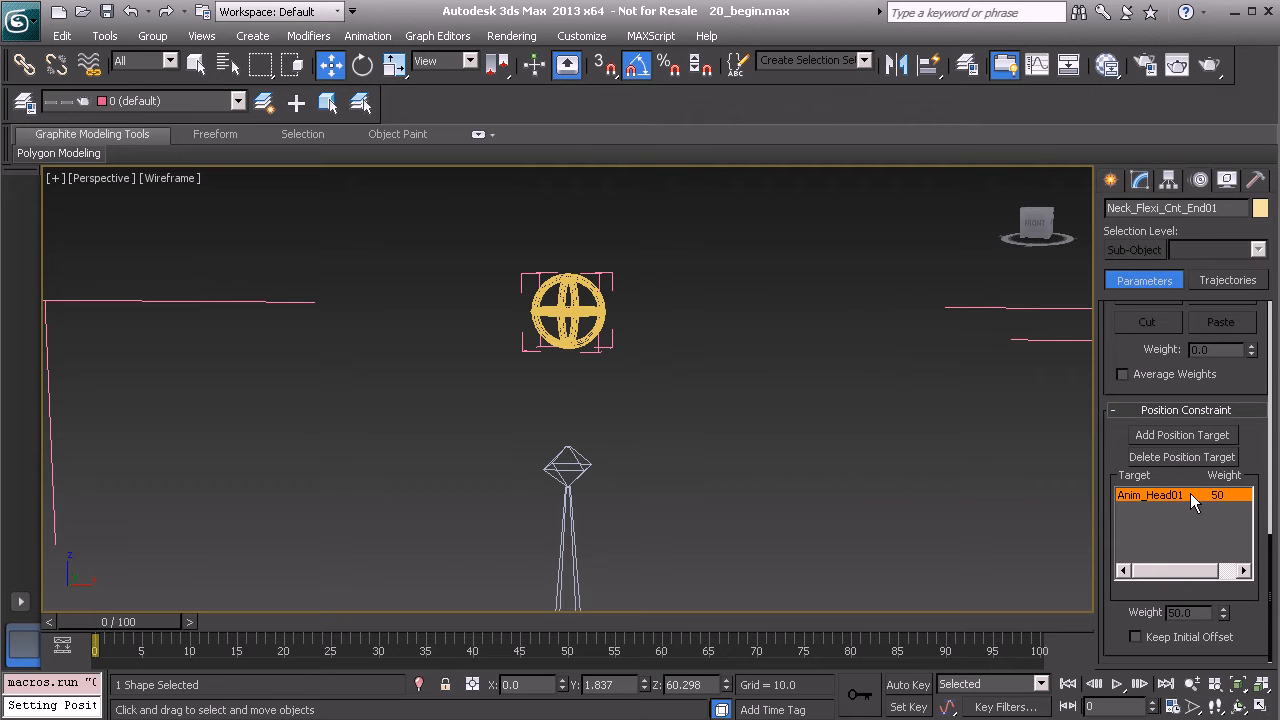
Step: Apply a position constraint to the neck's square start control inside the chest sphere, using the neck bone as target
middle_drag(696, 503, 653, 291)
scroll(653, 291, up, 1)
scroll(617, 340, up, 10)
scroll(617, 340, down, 4)
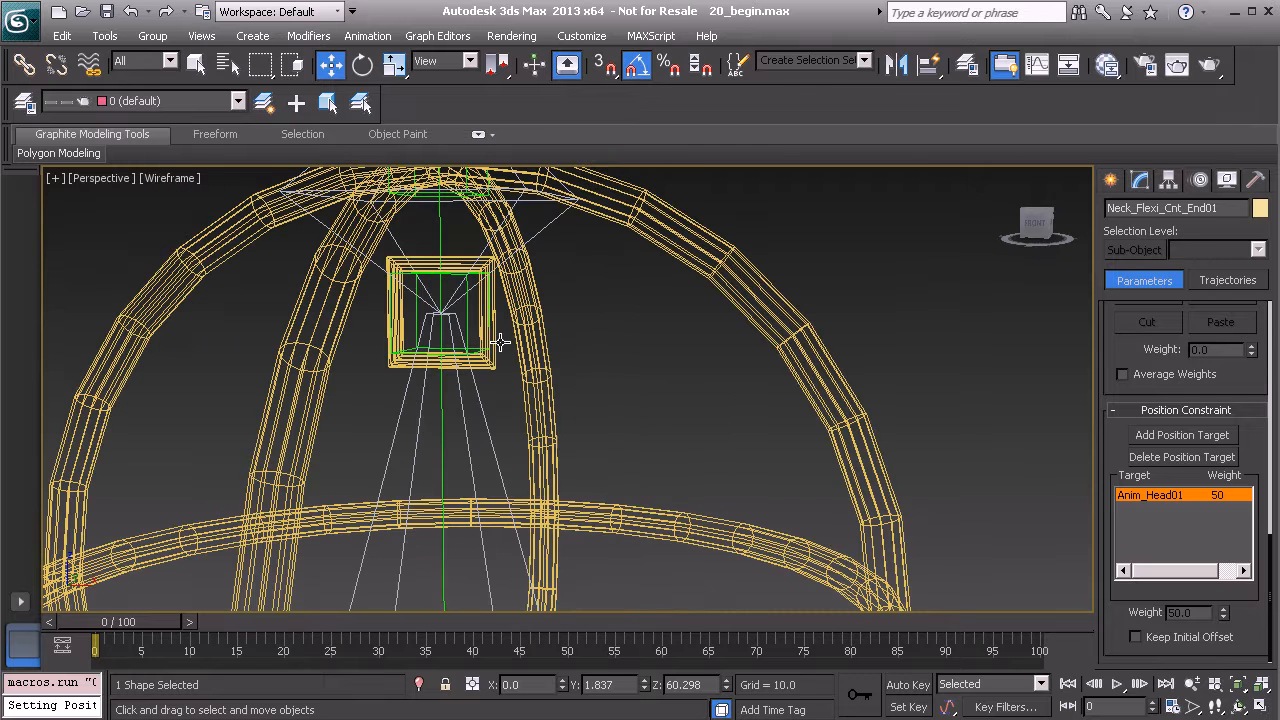
click(493, 366)
click(490, 362)
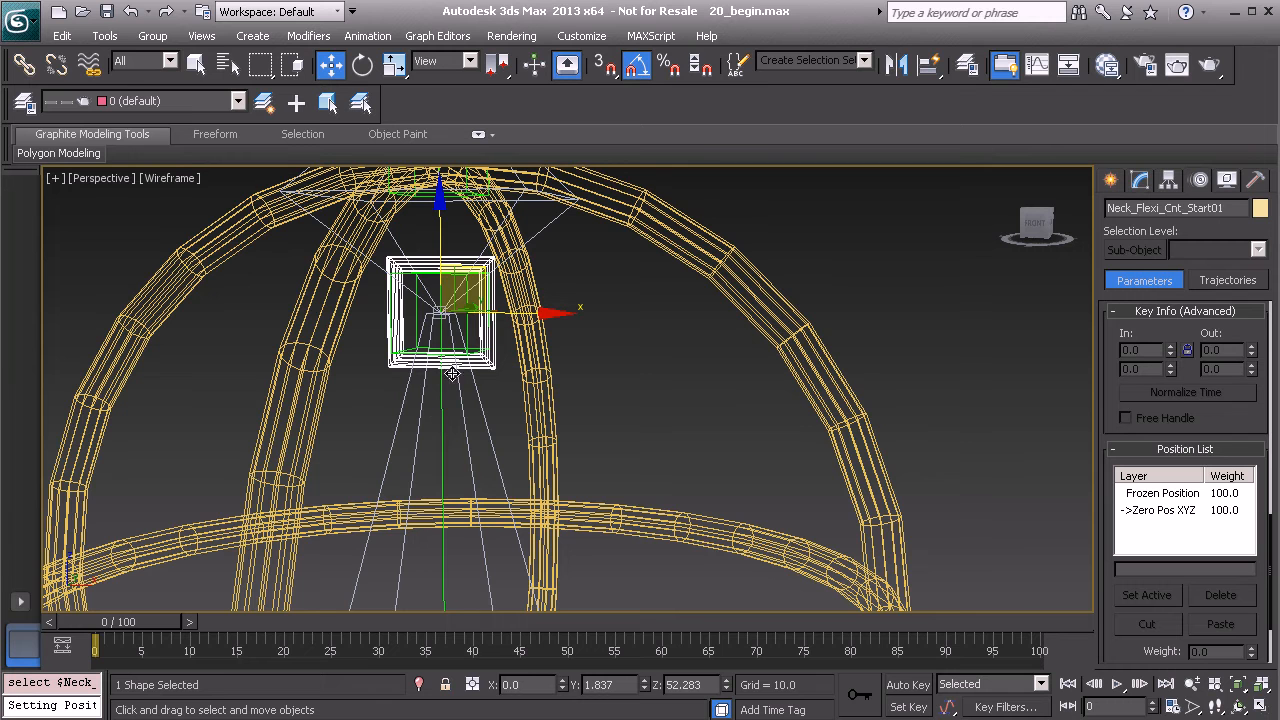
scroll(588, 400, down, 2)
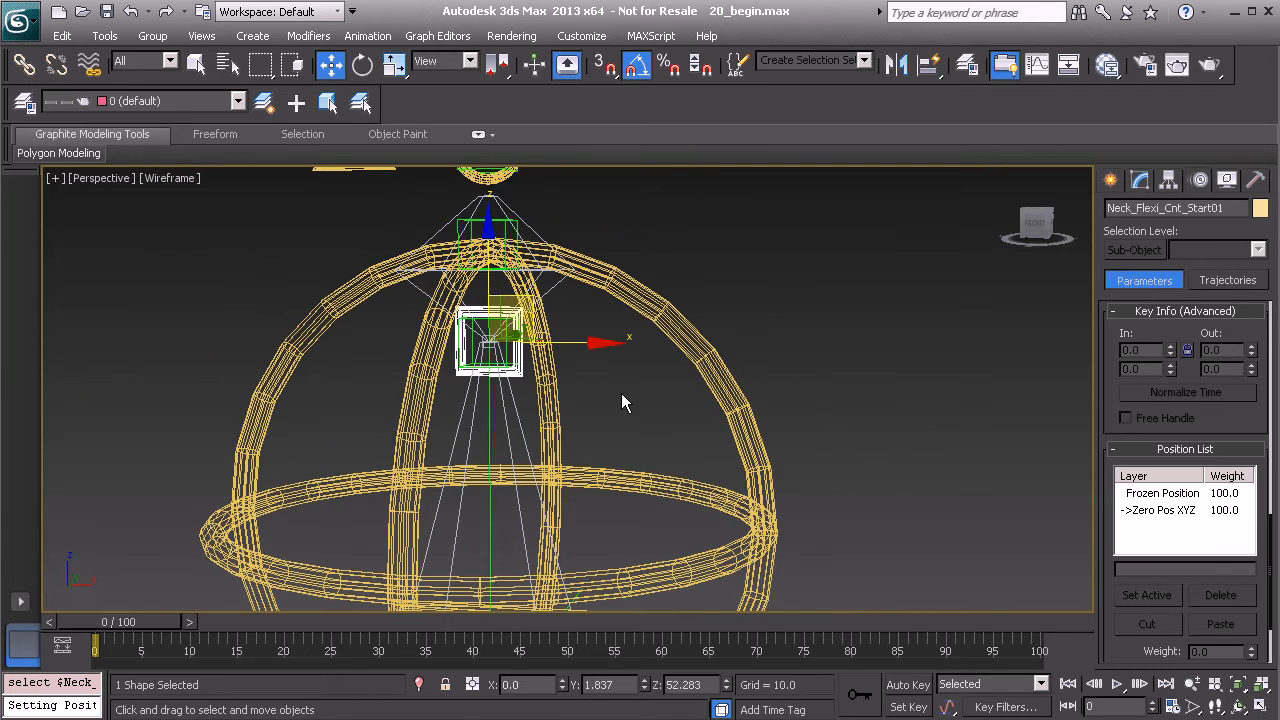
right_click(597, 391)
click(683, 512)
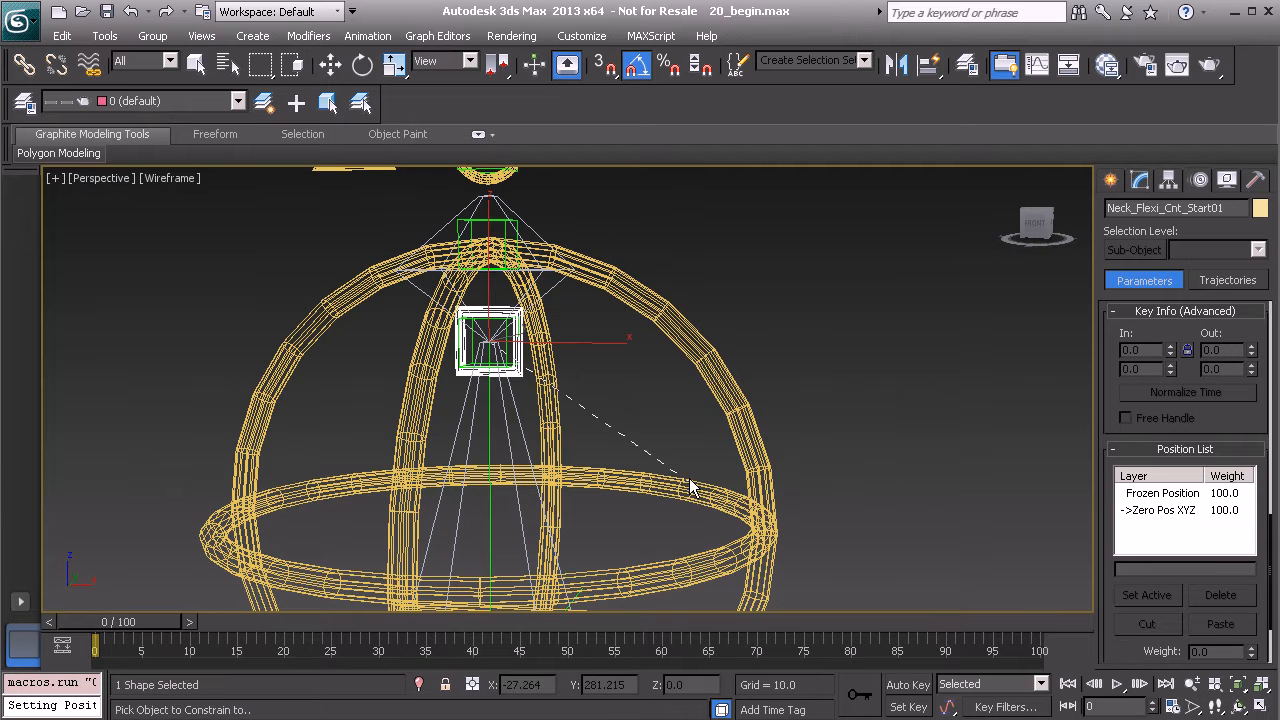
click(528, 228)
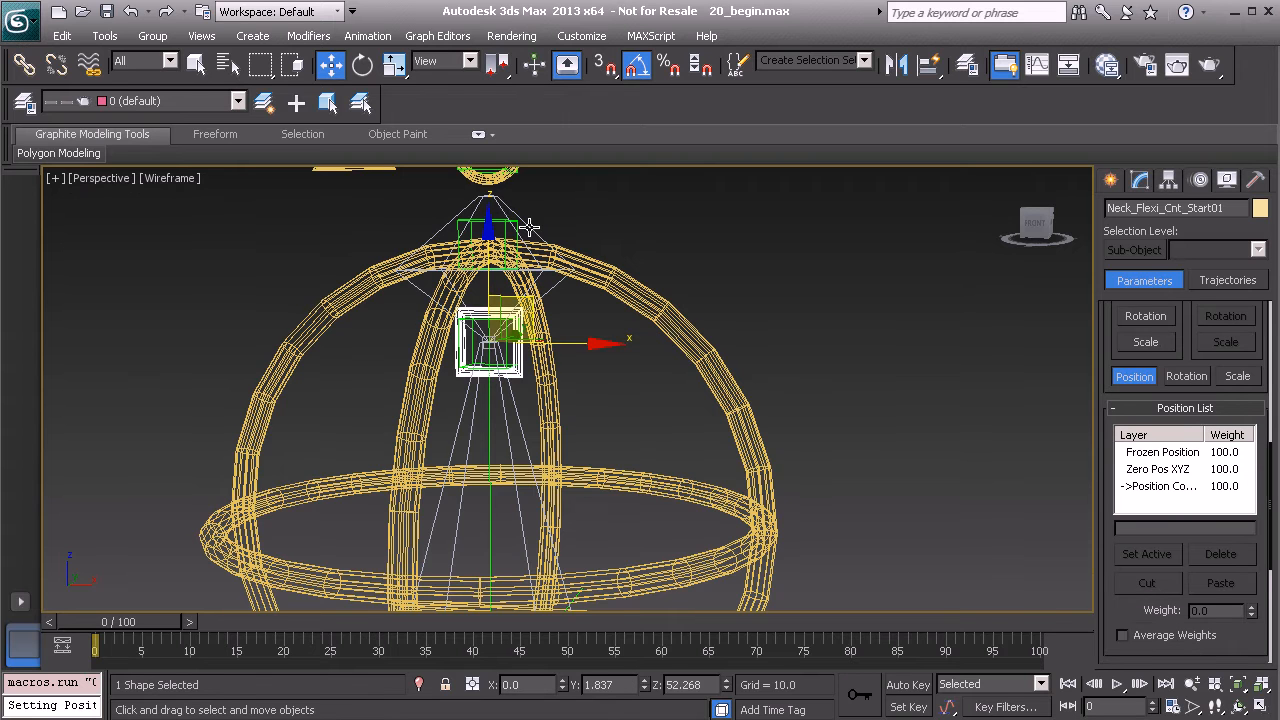
Step: Test the neck rig by moving the chest control Anim_Chest01 and undo each move
scroll(632, 315, down, 5)
click(635, 411)
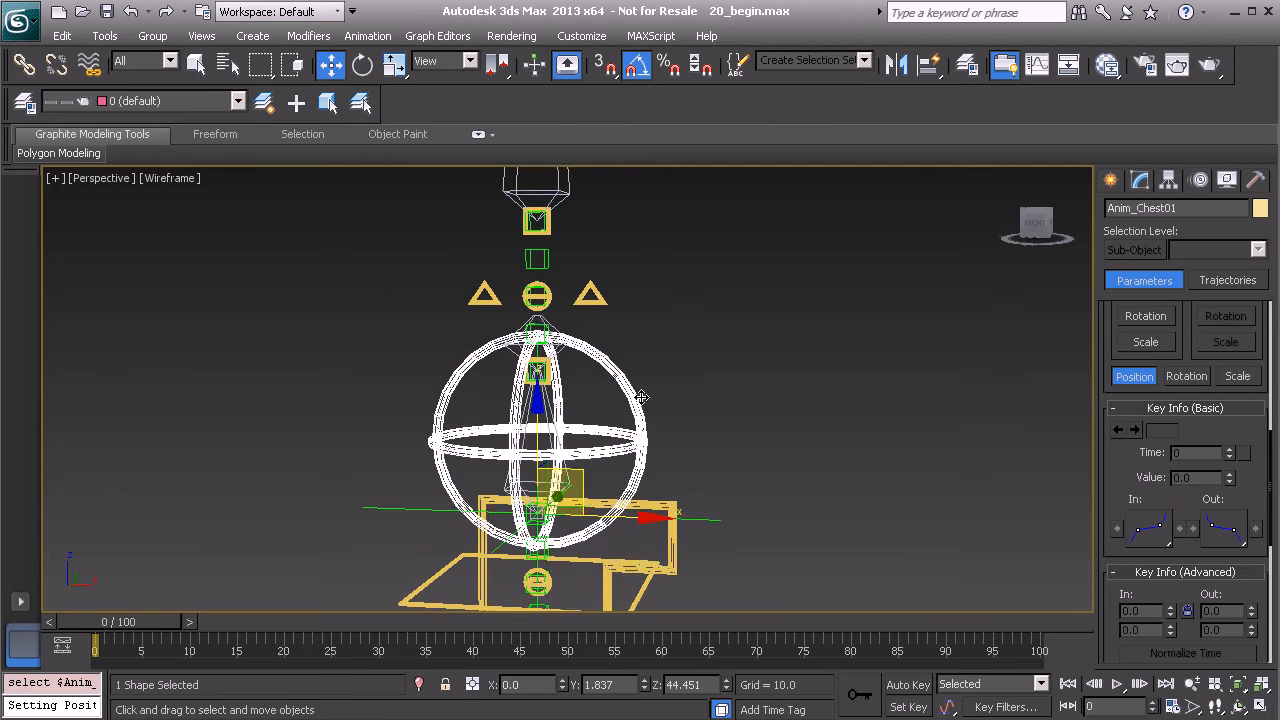
scroll(592, 465, down, 2)
double_click(531, 473)
key(ctrl+z)
drag(590, 442, 548, 392)
key(ctrl+z)
Step: Test the neck rig by moving the head control Anim_Head01 and undo the move
middle_drag(632, 284, 632, 487)
middle_drag(563, 295, 575, 470)
scroll(579, 353, down, 3)
click(557, 244)
scroll(614, 443, down, 3)
mouse_move(606, 451)
mouse_down()
mouse_move(606, 428)
mouse_move(548, 438)
mouse_move(607, 469)
mouse_up()
key(ctrl+z)
middle_drag(630, 468, 632, 424)
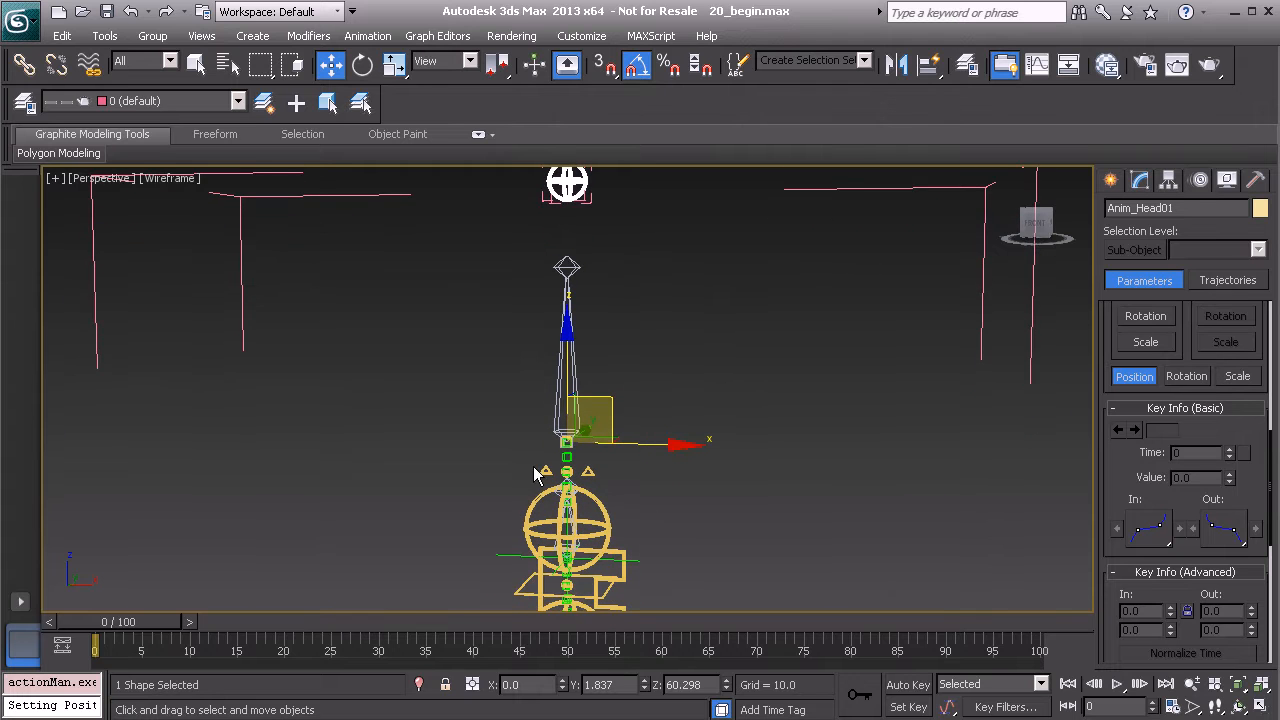
Step: Open parameter wiring from Anim_Chest01's Zero Euler XYZ Y Rotation to Neck_Flexi_Cnt_Start01's Zero Euler XYZ Y Rotation
alt+middle_drag(620, 500, 556, 455)
scroll(614, 471, up, 2)
scroll(592, 382, up, 4)
scroll(556, 455, up, 4)
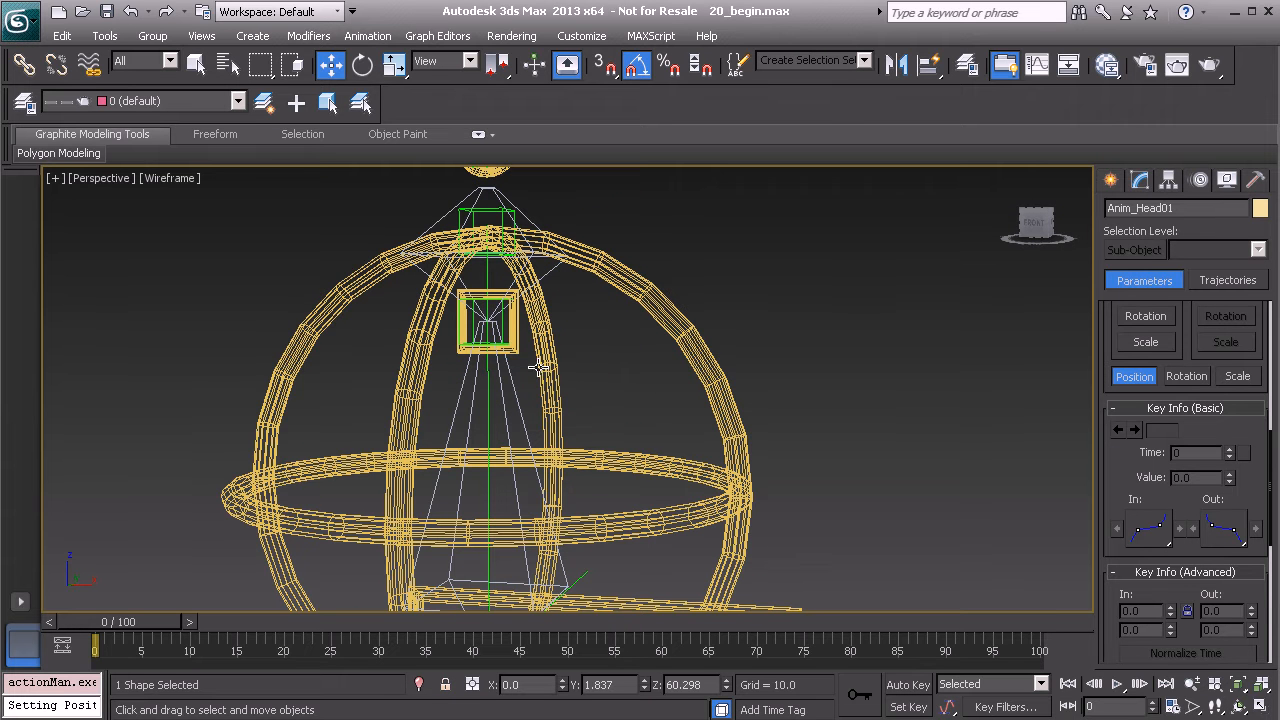
click(549, 365)
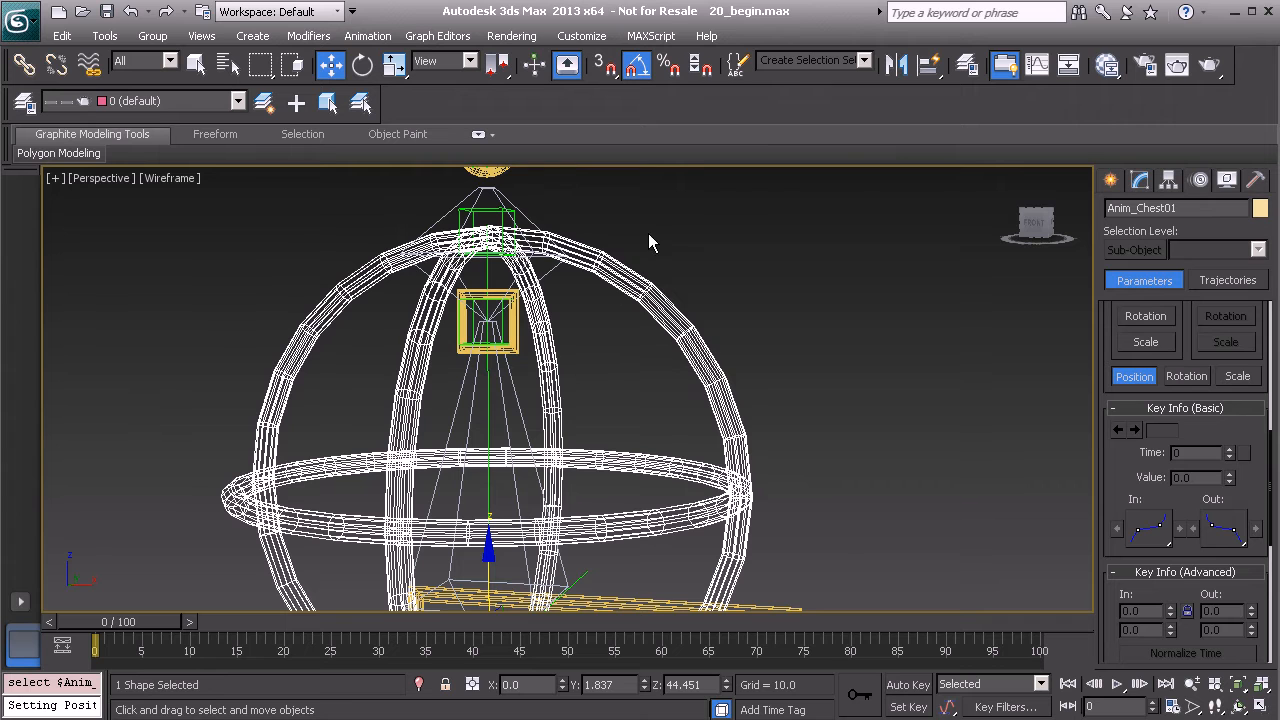
right_click(675, 250)
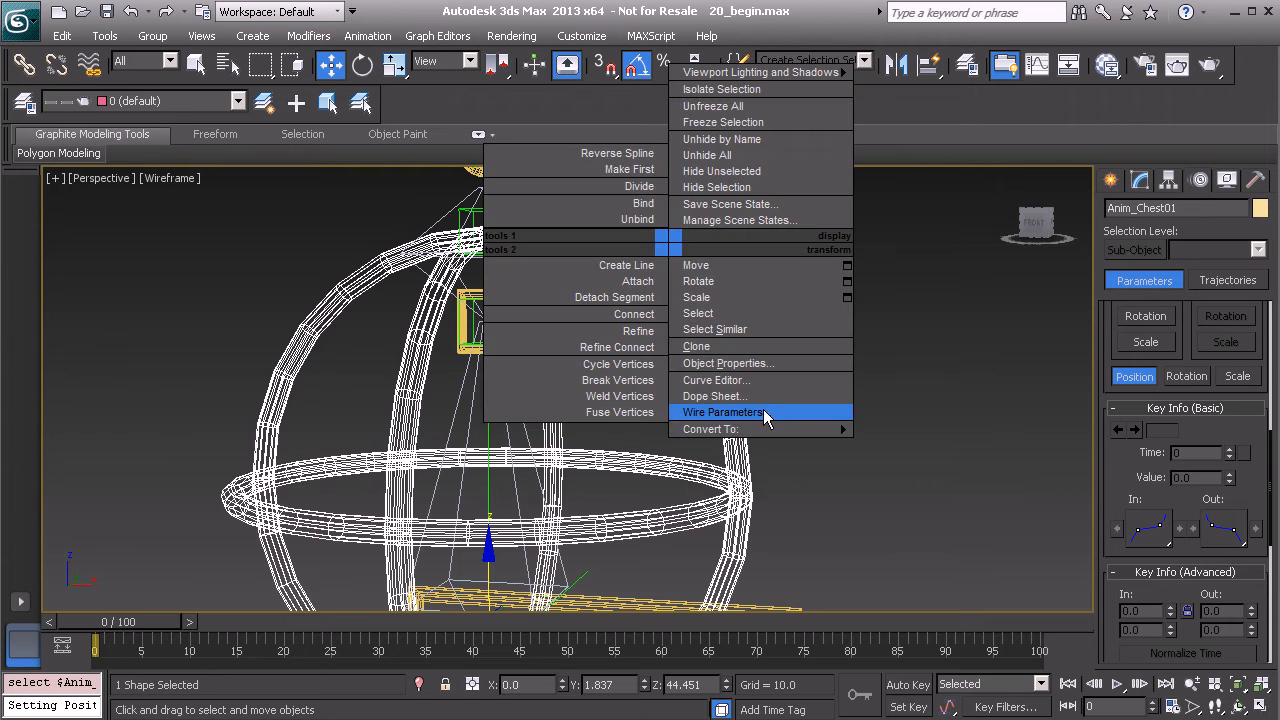
click(764, 412)
mouse_move(455, 671)
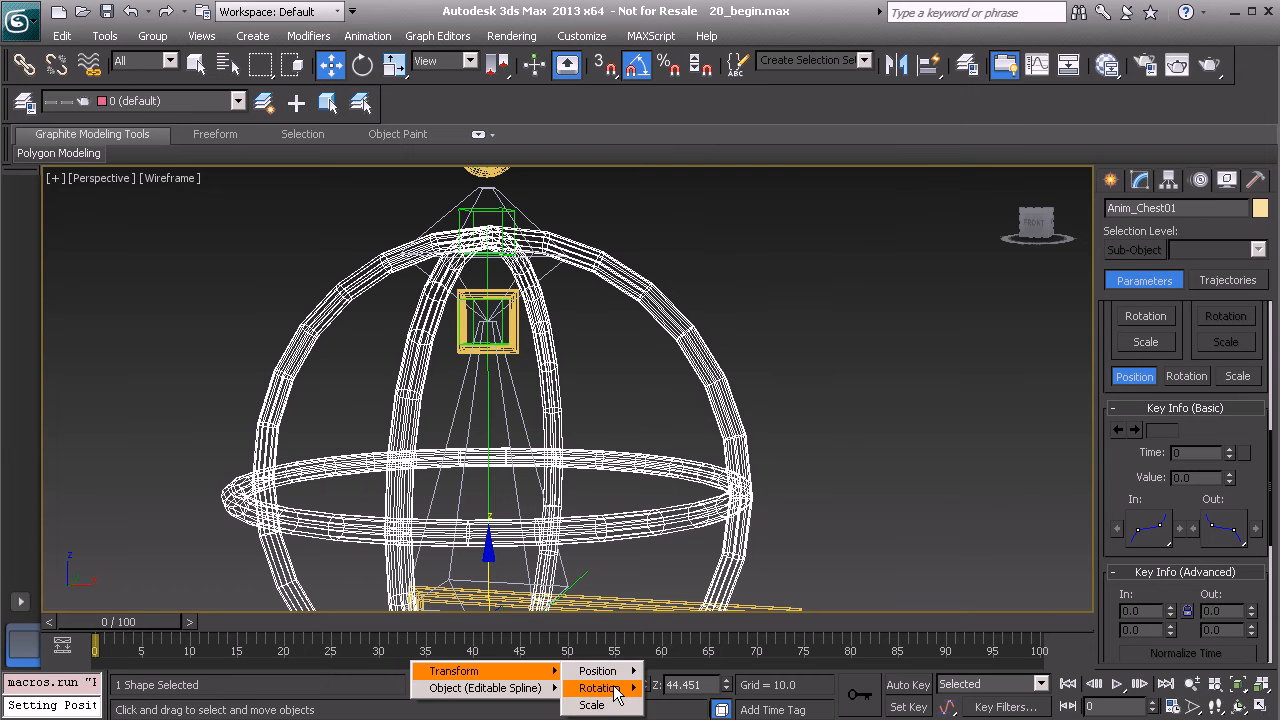
mouse_move(612, 689)
mouse_move(693, 705)
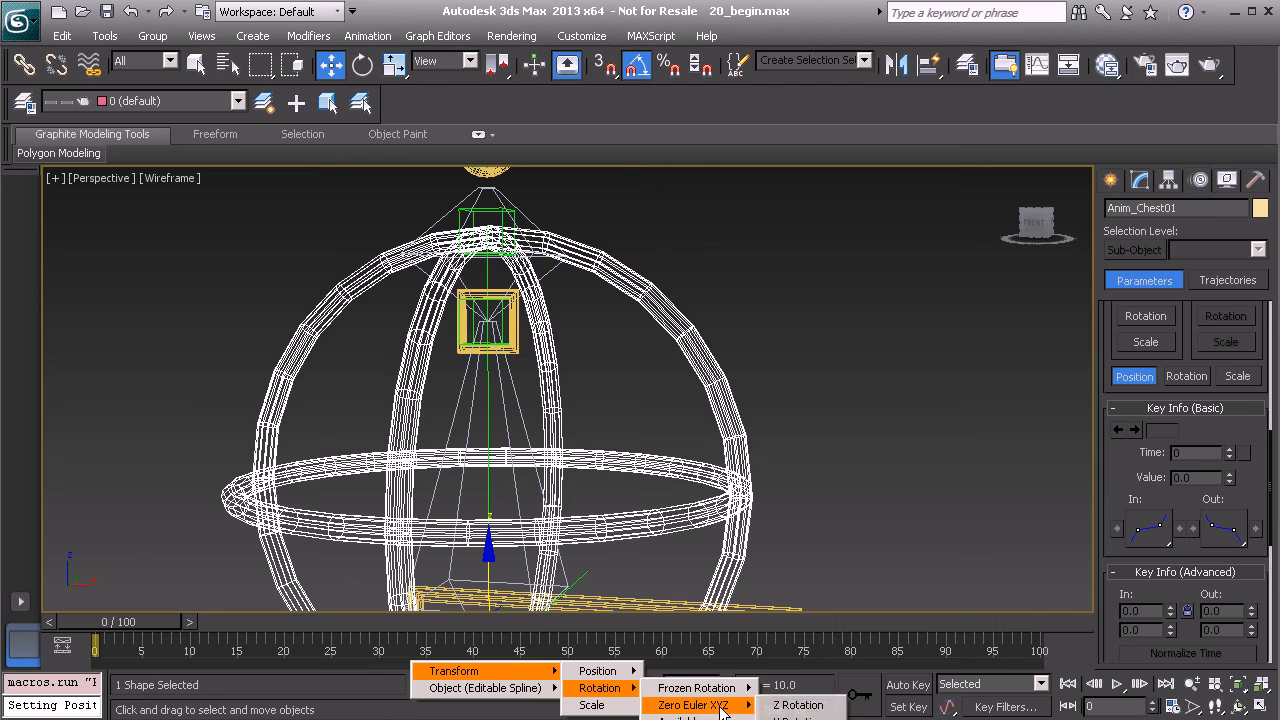
click(797, 719)
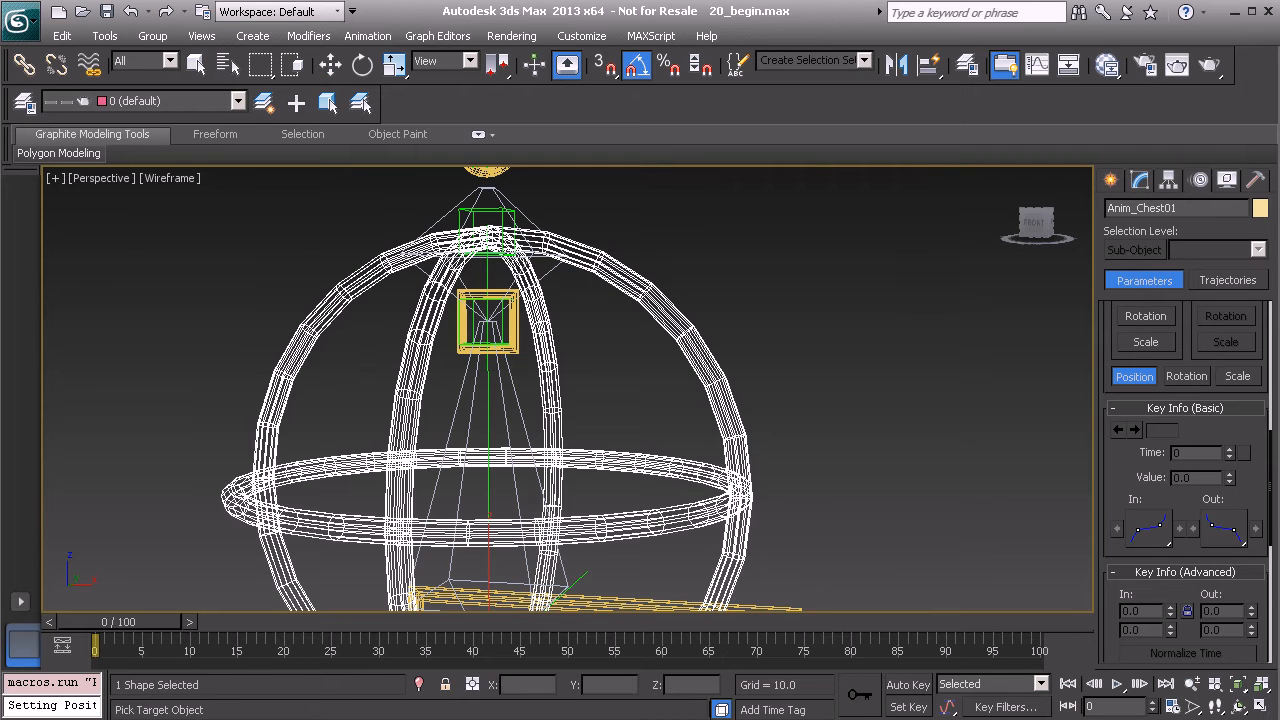
click(515, 336)
mouse_move(565, 346)
mouse_move(624, 363)
mouse_move(740, 388)
click(838, 398)
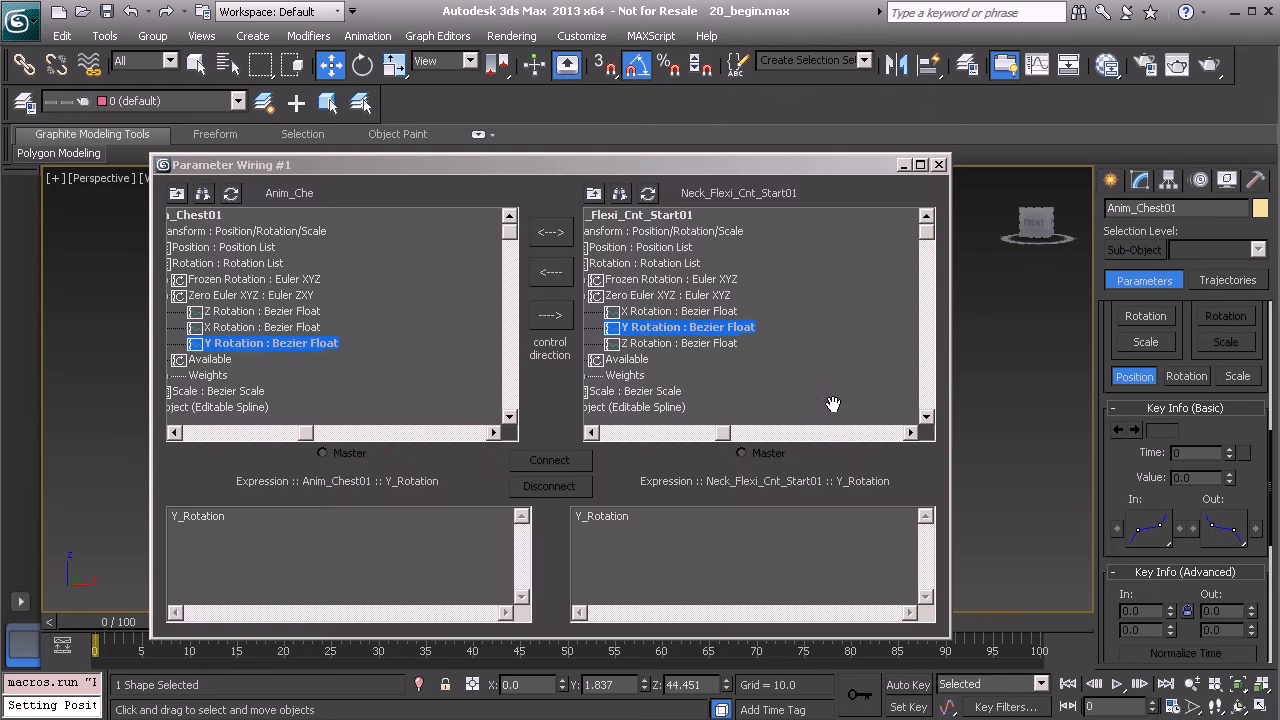
Step: Connect the wire one-way so Anim_Chest01's Y Rotation drives Neck_Flexi_Cnt_Start01's Y Rotation, and close the wiring dialog
click(551, 316)
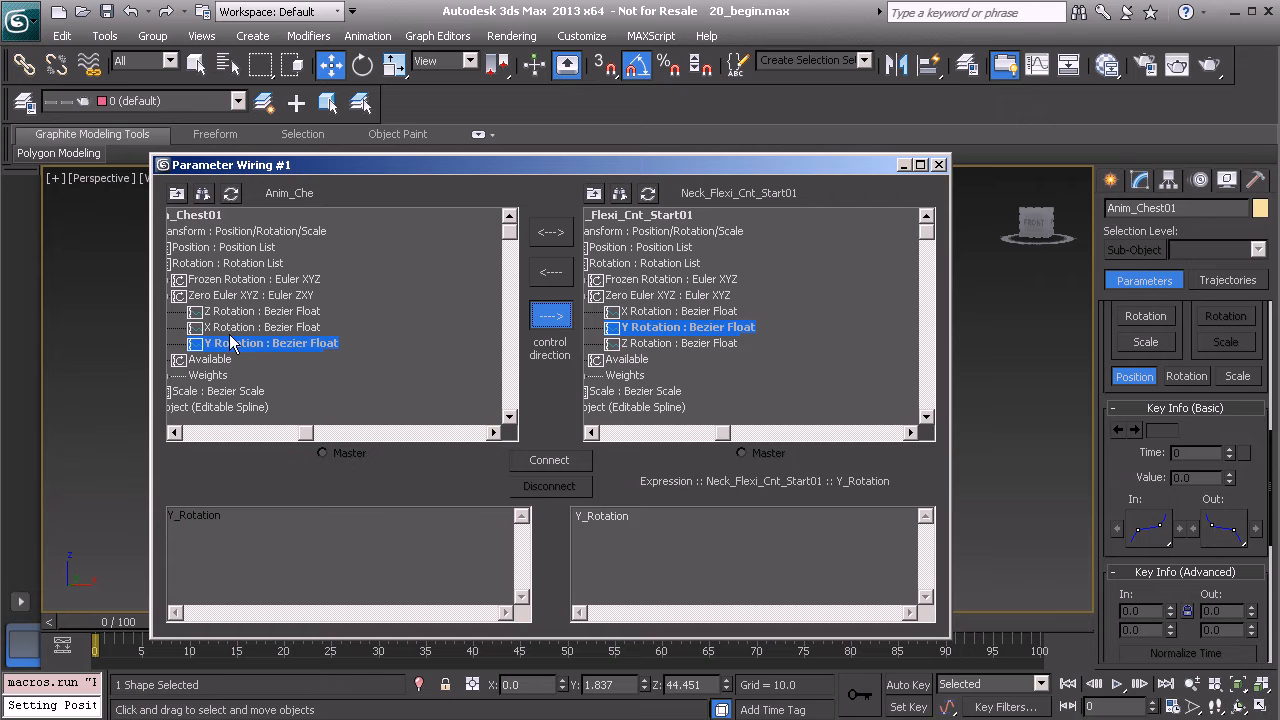
click(545, 459)
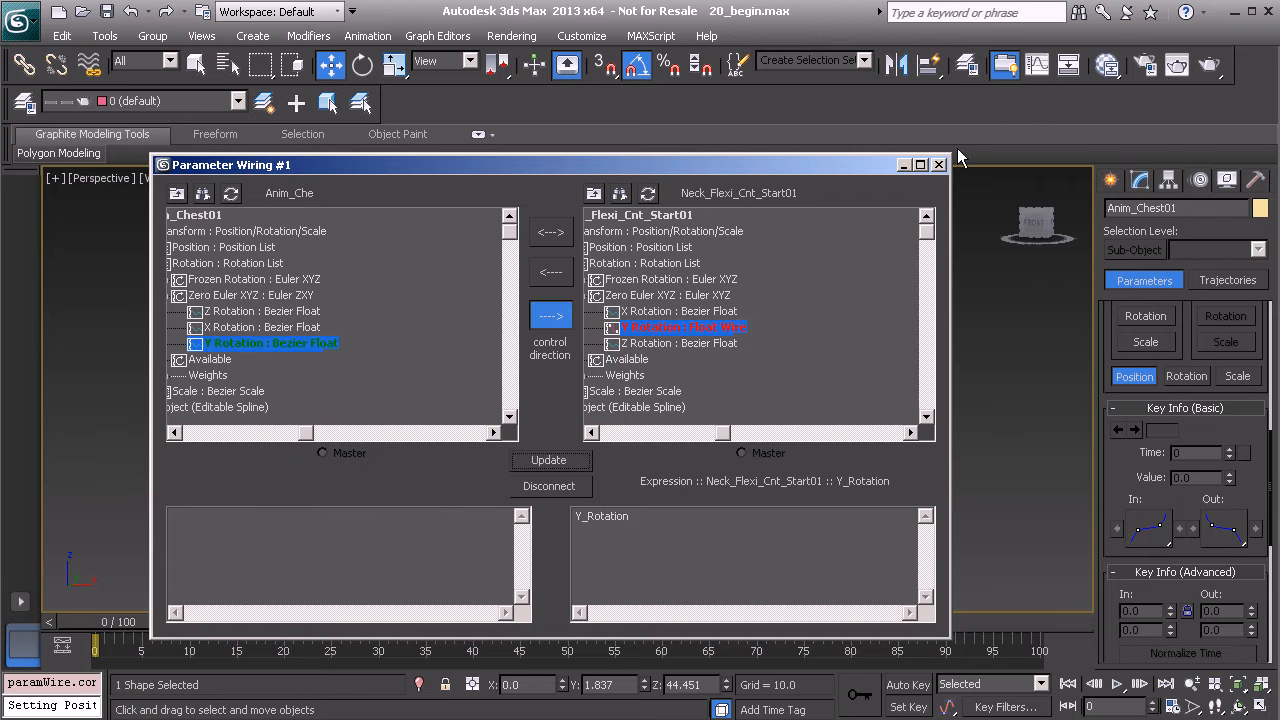
click(938, 165)
Step: Test the wired twist by rotating the chest control Anim_Chest01 about its vertical axis and undo the rotation
scroll(627, 487, down, 2)
key(e)
drag(571, 514, 411, 514)
key(ctrl+z)
middle_drag(628, 266, 622, 416)
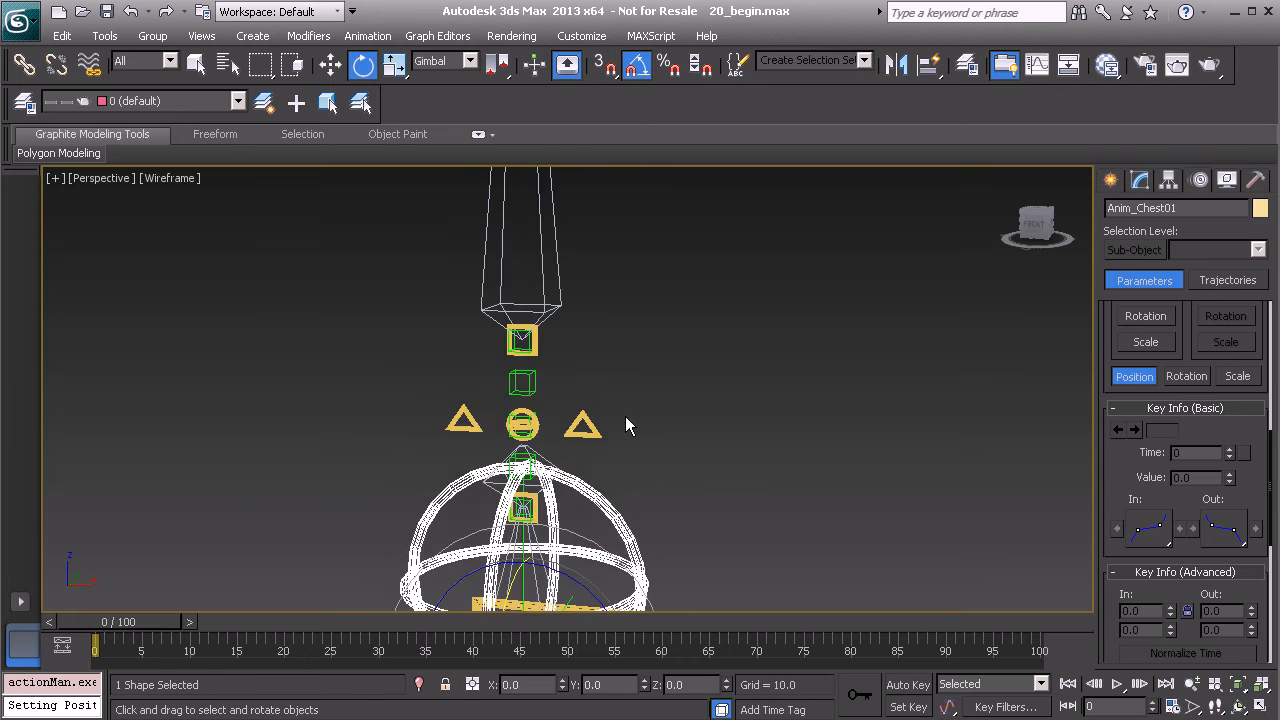
Step: Test how the neck controls respond by rotating Anim_Chest01 about different axes, and undo the rotations
click(536, 343)
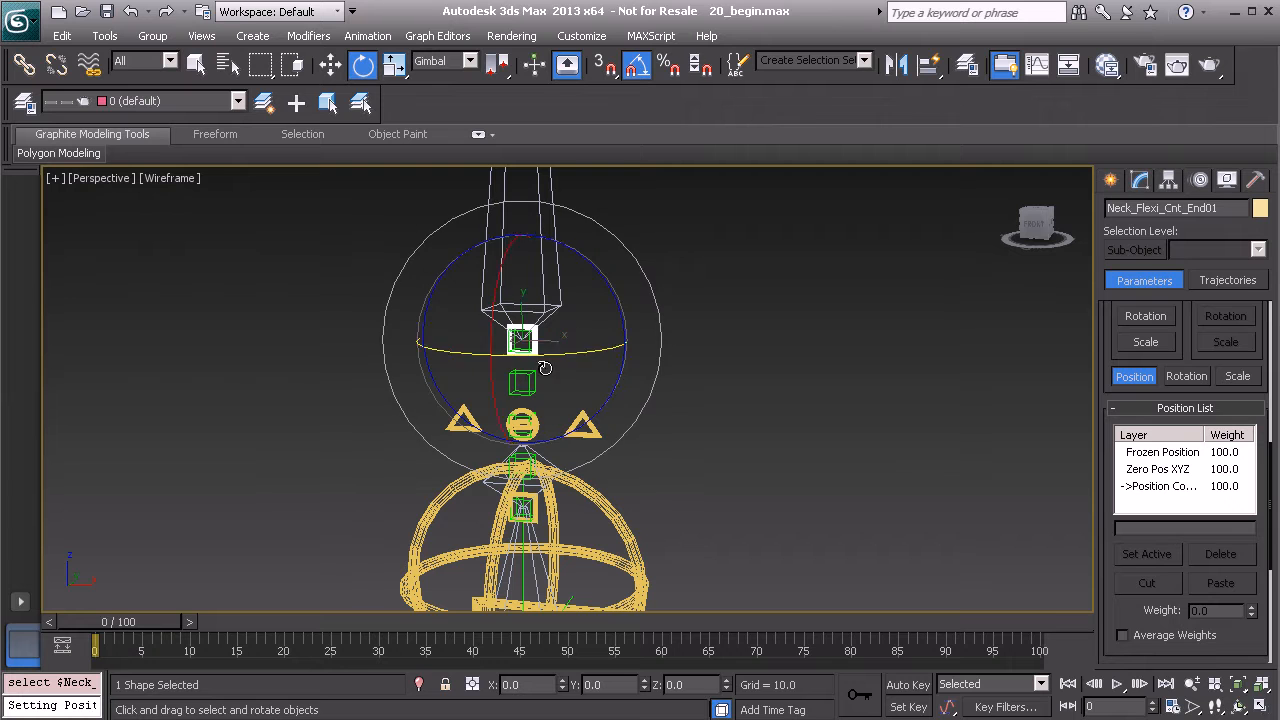
middle_drag(544, 305, 556, 472)
ctrl+alt+middle_drag(538, 369, 534, 436)
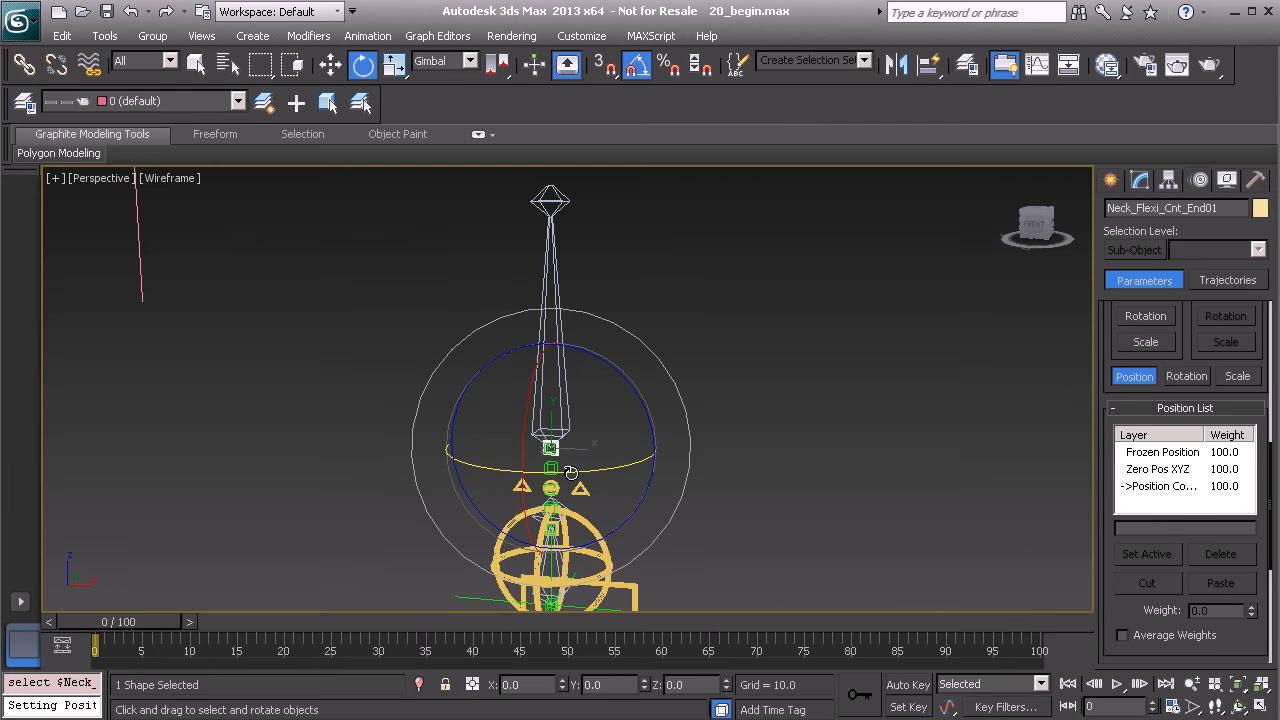
middle_drag(543, 440, 517, 316)
scroll(529, 447, up, 1)
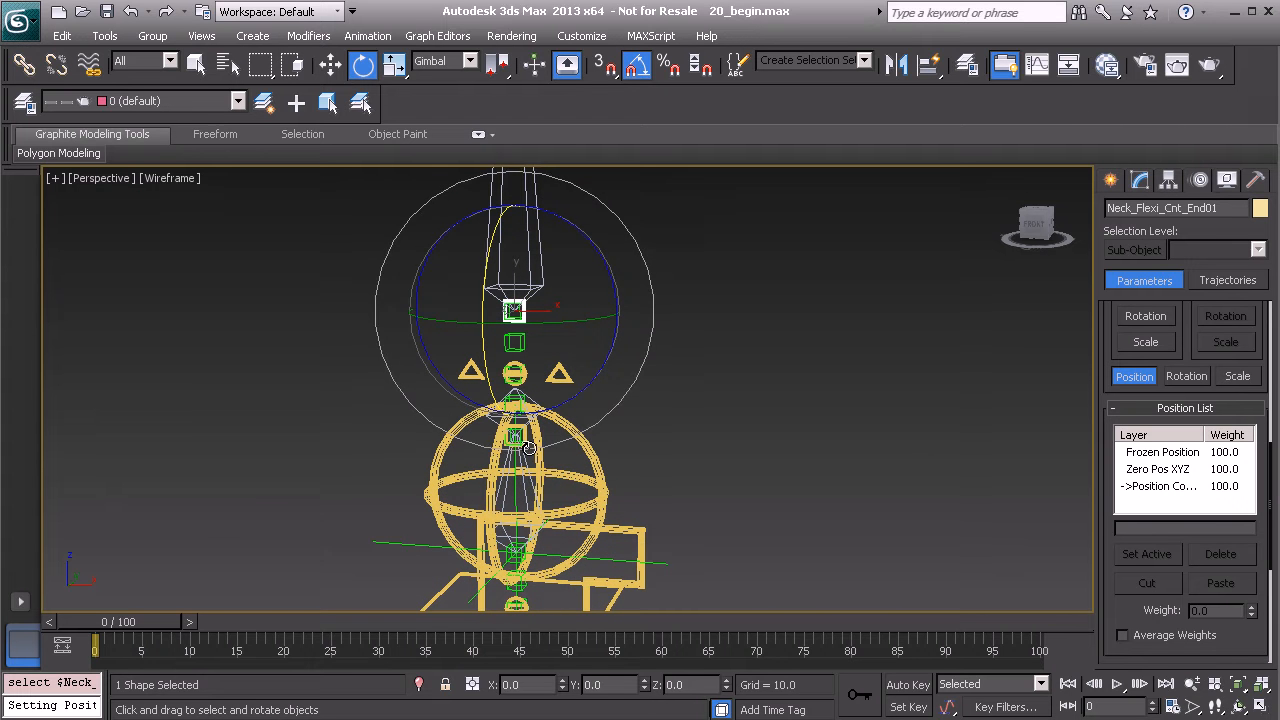
click(590, 480)
drag(530, 571, 610, 548)
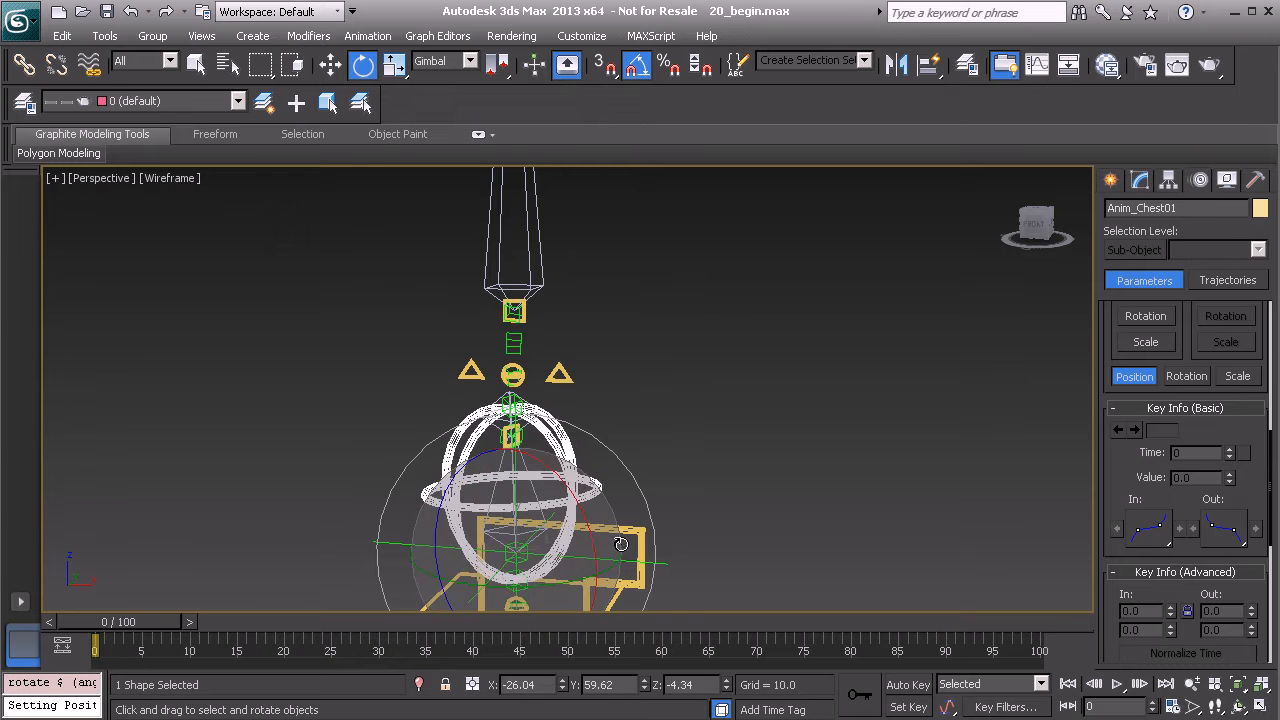
key(ctrl+z)
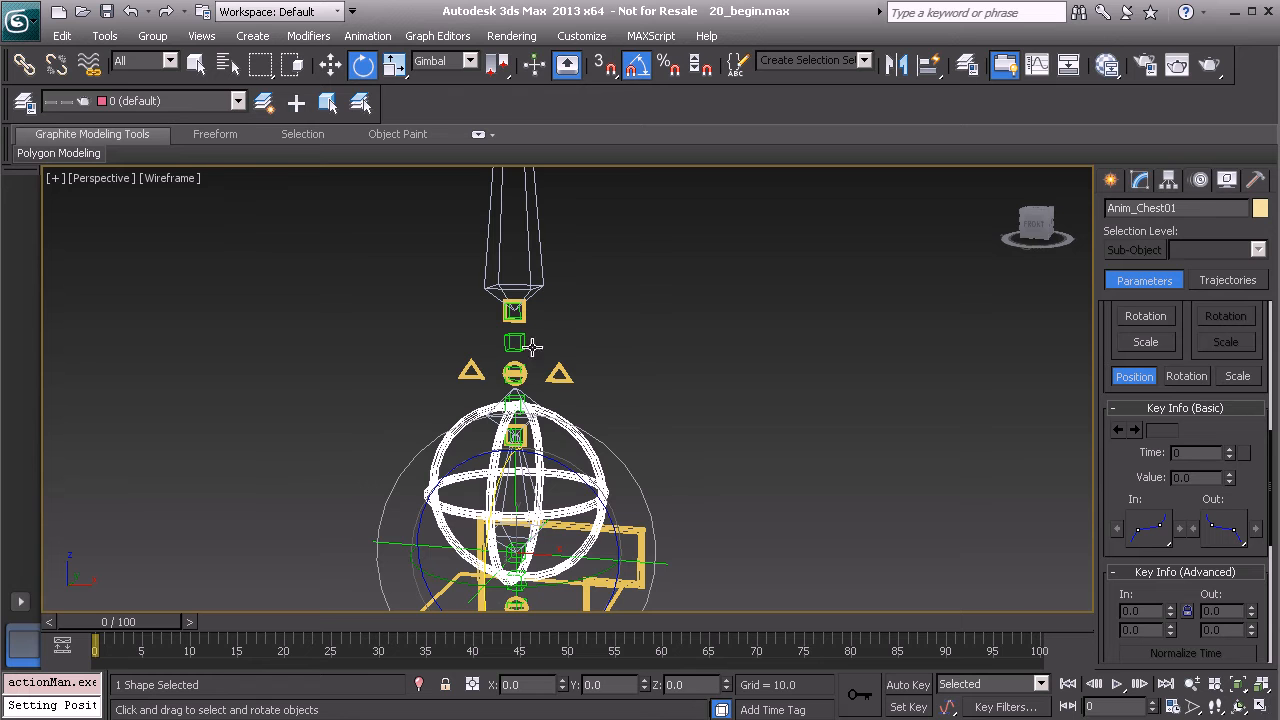
drag(586, 565, 560, 470)
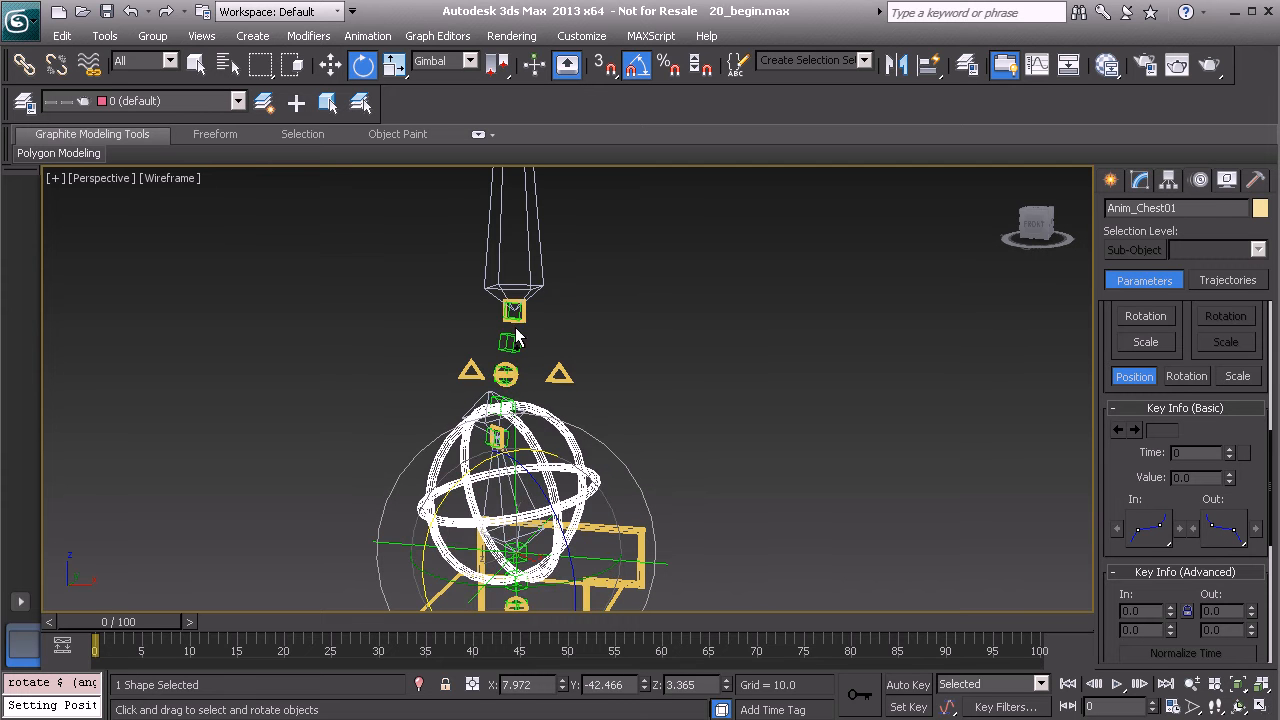
key(ctrl+z)
drag(594, 579, 548, 560)
key(ctrl+z)
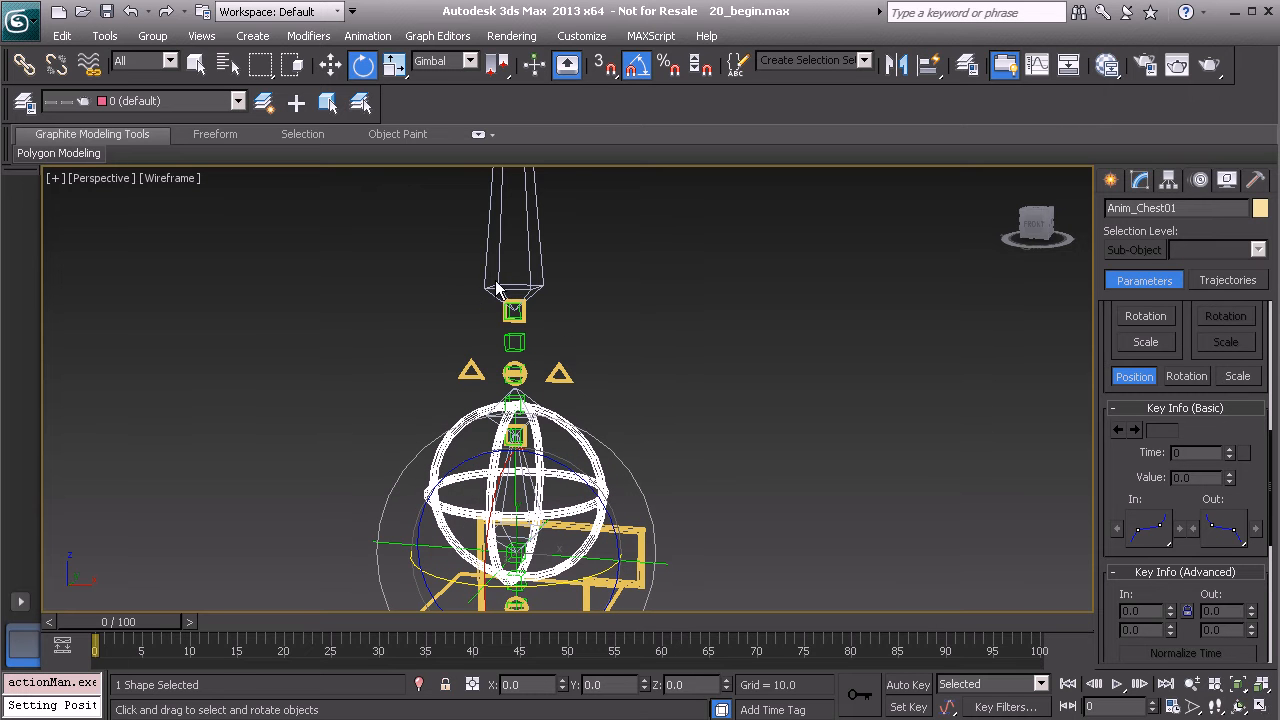
middle_drag(531, 325, 531, 370)
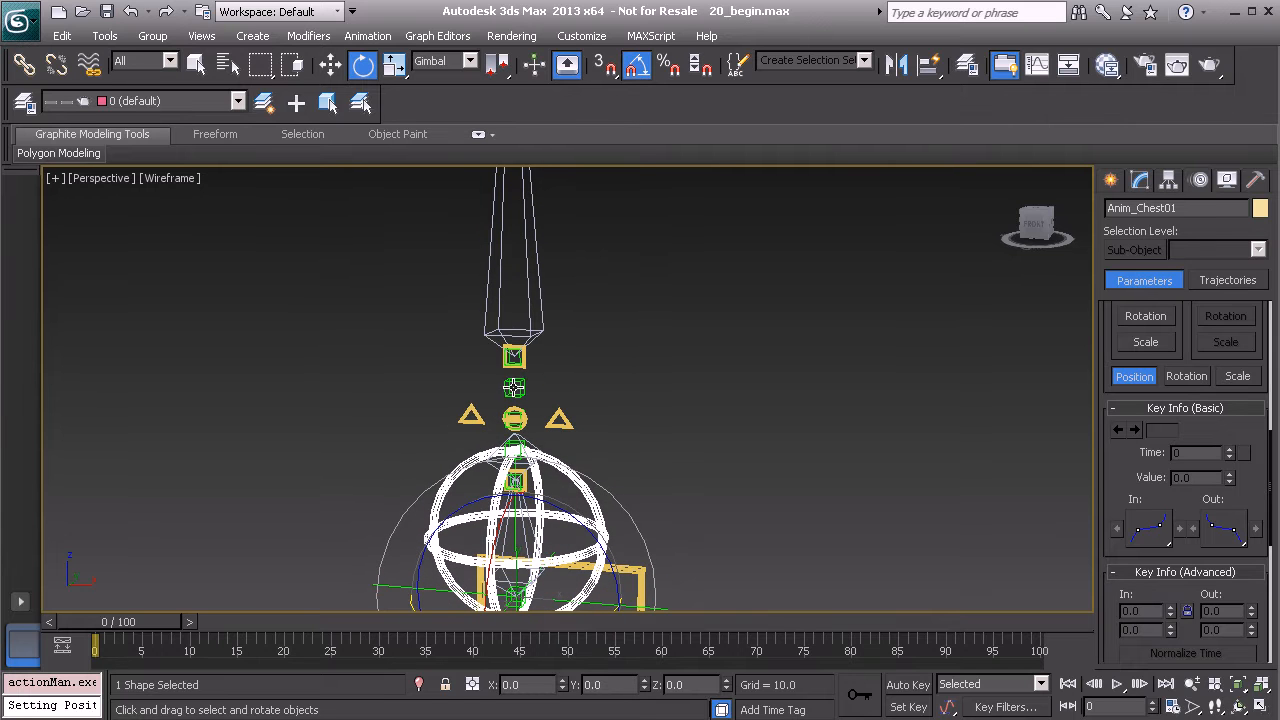
middle_drag(565, 502, 536, 375)
drag(508, 462, 466, 455)
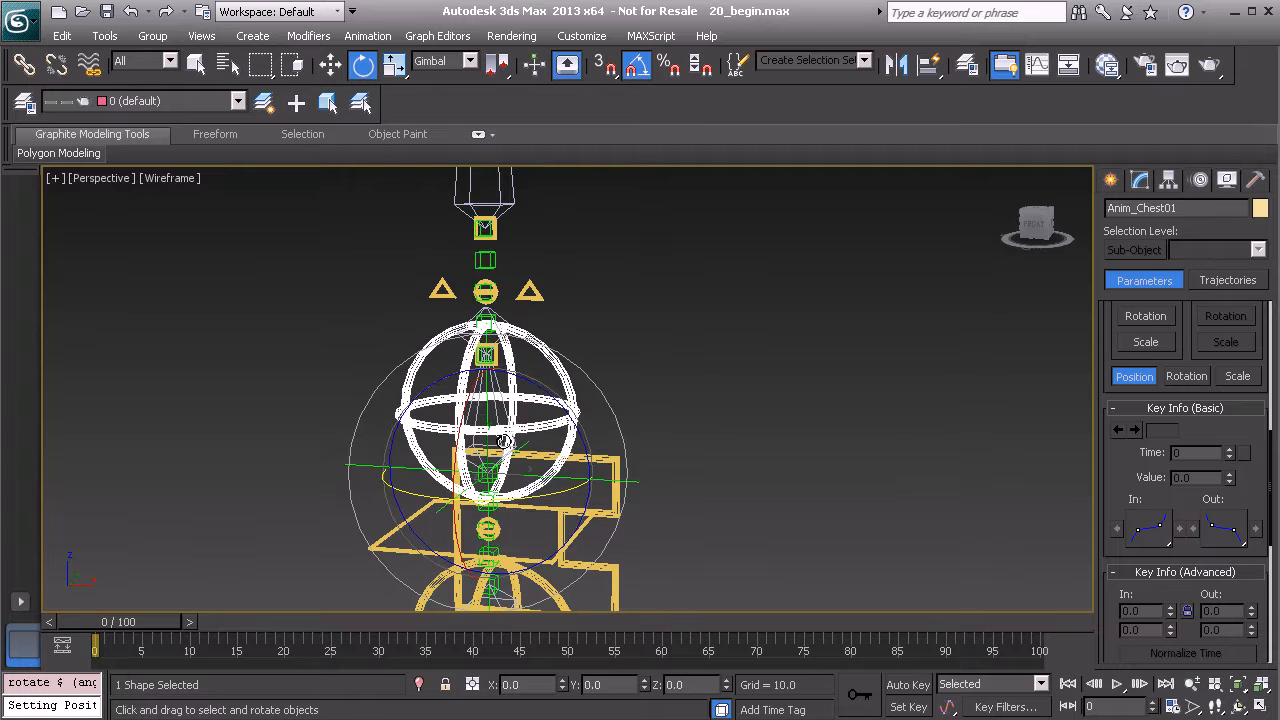
Step: Assign a Float Expression controller to the Y Rotation under Zero Euler XYZ of the neck's end control Neck_Flexi_Cnt_End01
middle_drag(510, 296, 522, 446)
scroll(522, 448, up, 4)
scroll(445, 387, up, 1)
middle_drag(445, 387, 568, 398)
click(533, 389)
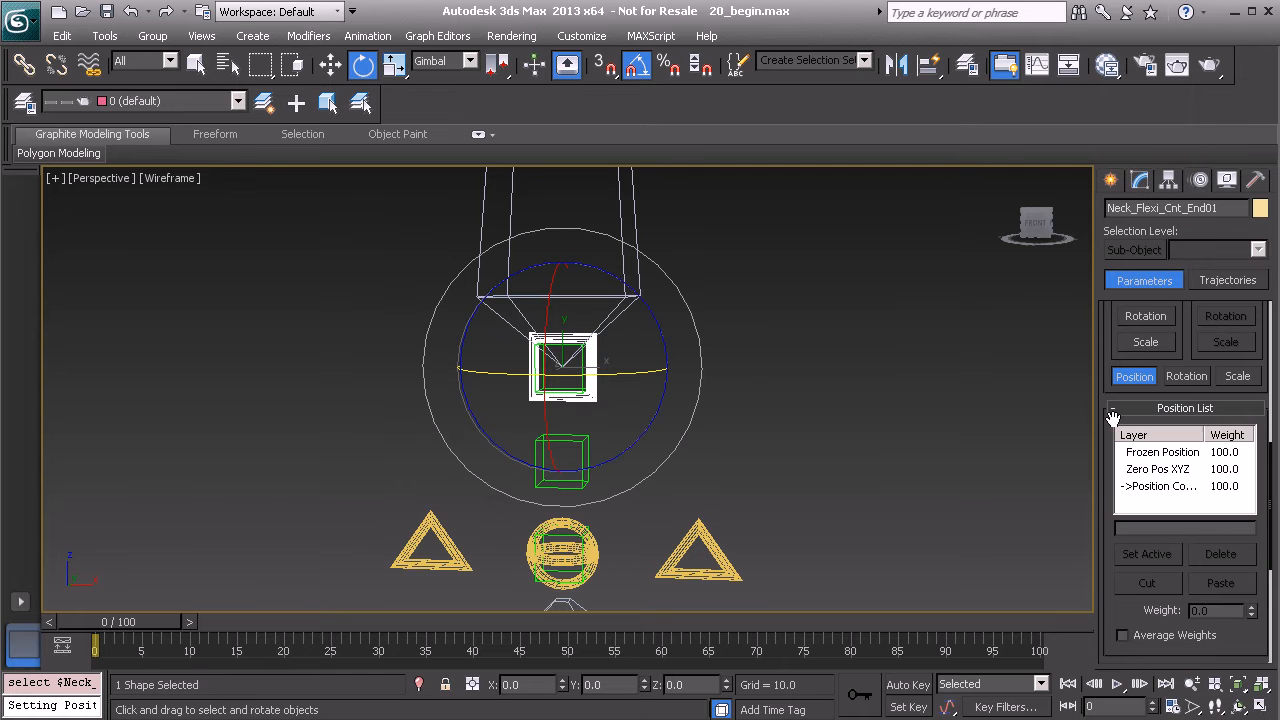
drag(1110, 414, 1108, 677)
drag(1104, 357, 1172, 462)
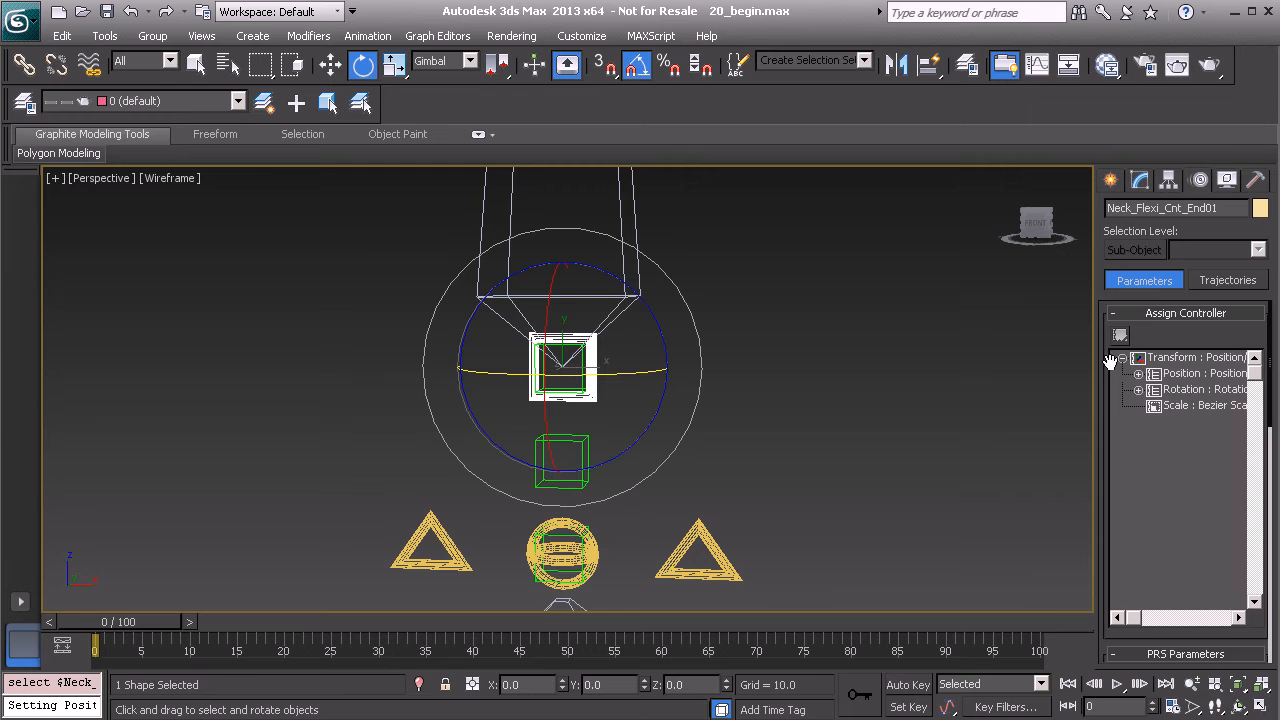
click(1138, 389)
click(1154, 421)
click(1211, 455)
click(1120, 338)
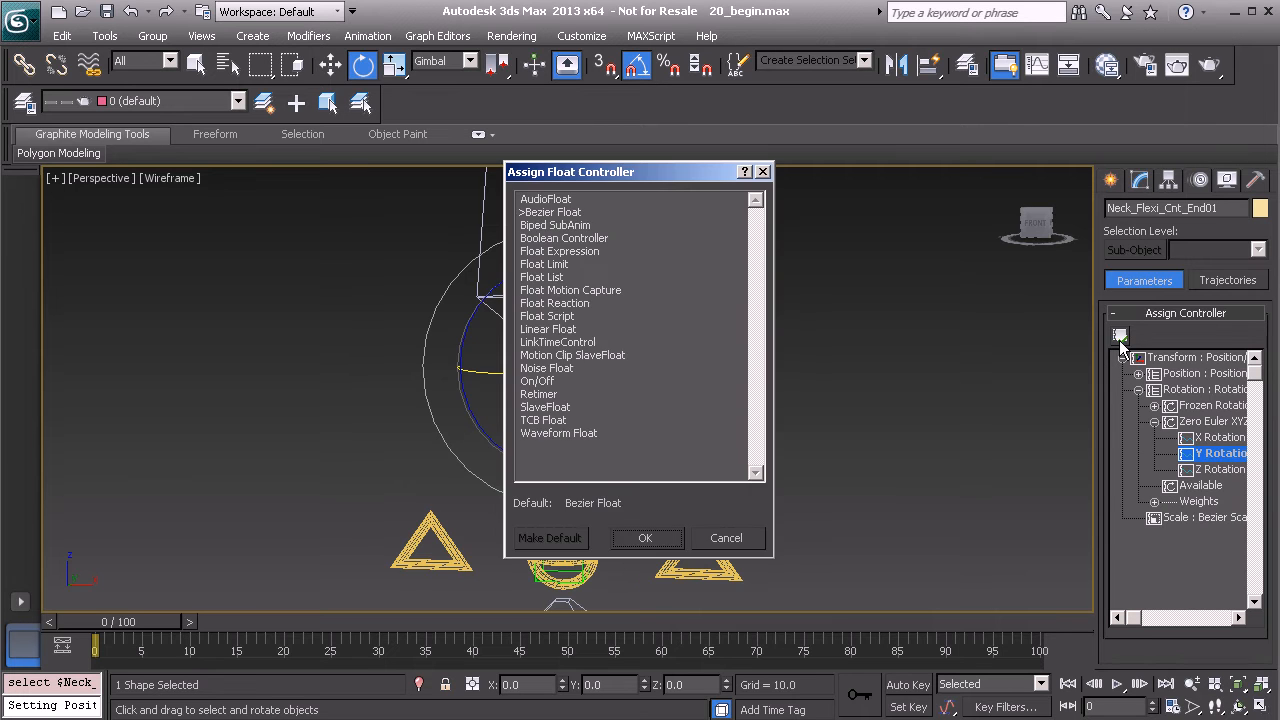
click(590, 251)
click(653, 540)
Step: Create the scalar variables prt_chest, head_twist and chest_twist in the Y Rotation expression controller
click(336, 142)
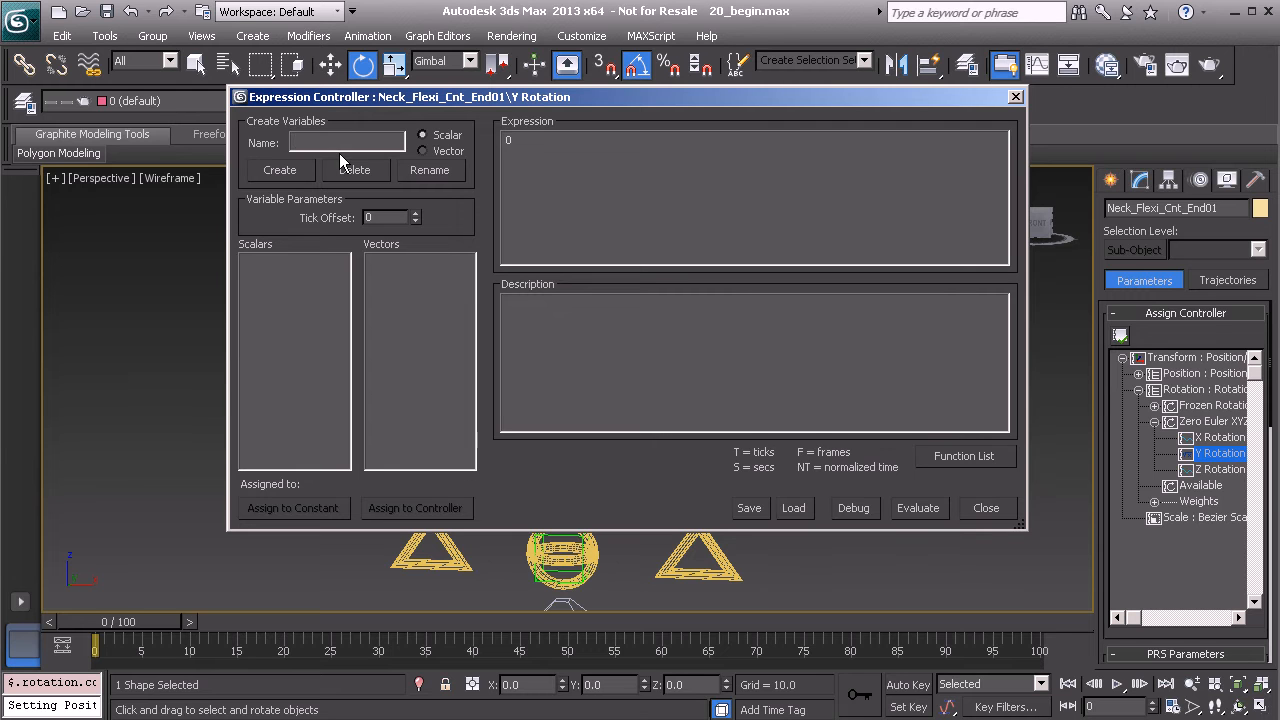
text(prt_chest)
drag(371, 103, 359, 111)
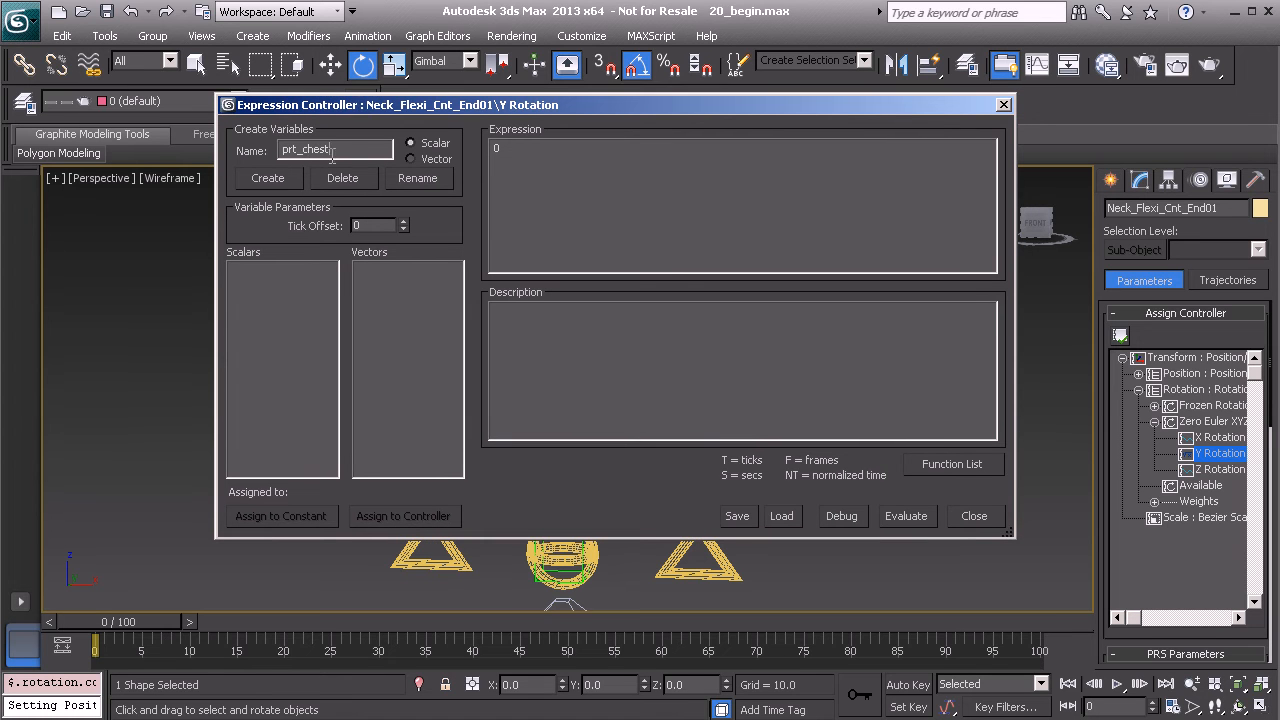
click(281, 180)
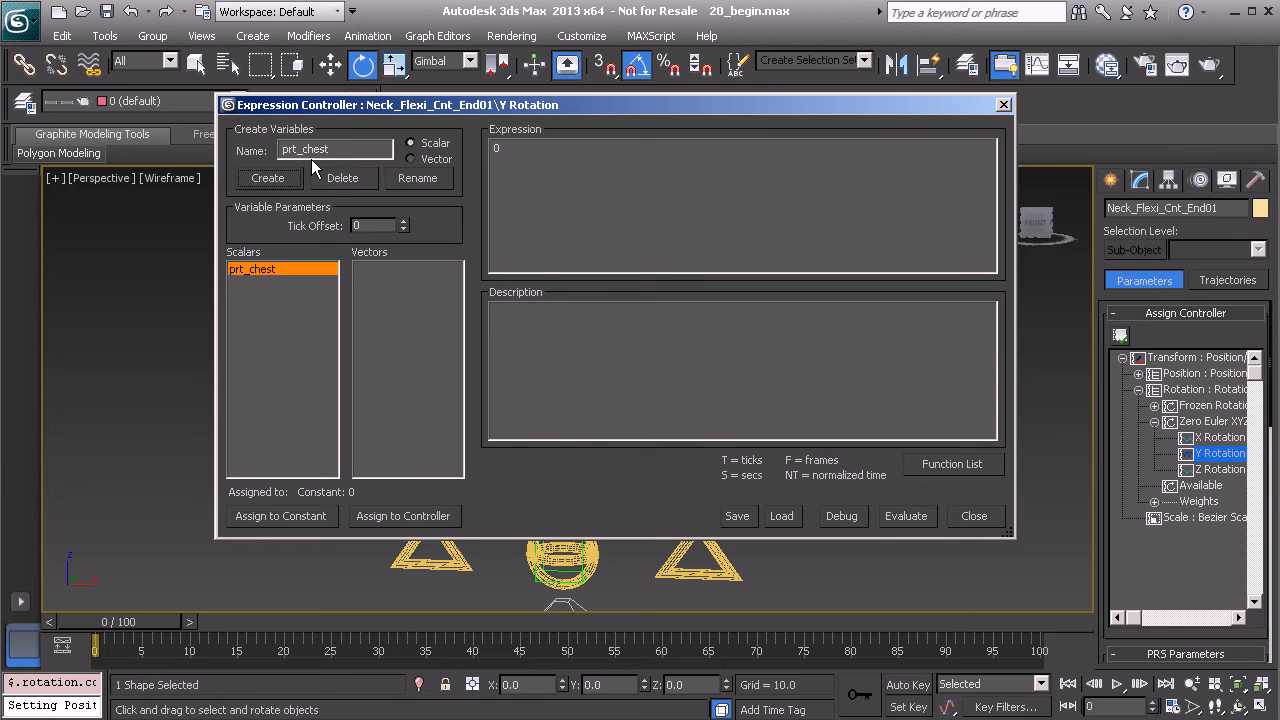
drag(364, 152, 269, 160)
text(head_twist)
click(262, 179)
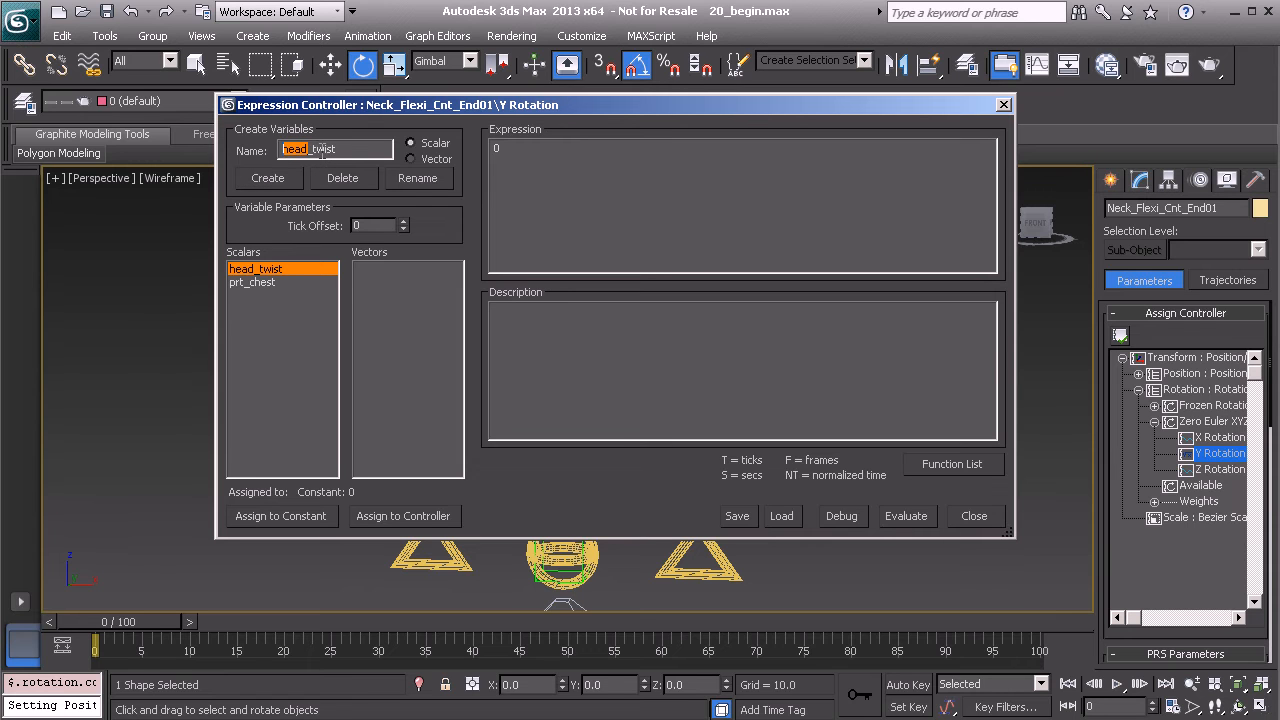
text(chest)
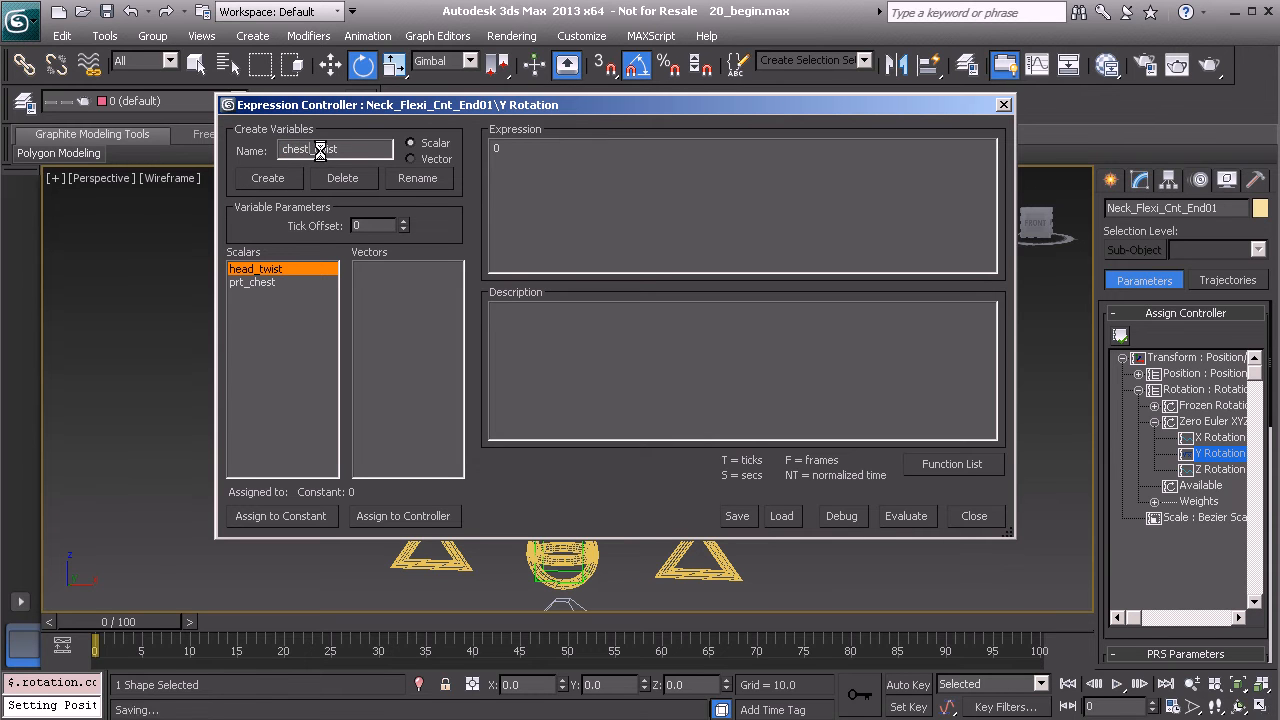
click(283, 182)
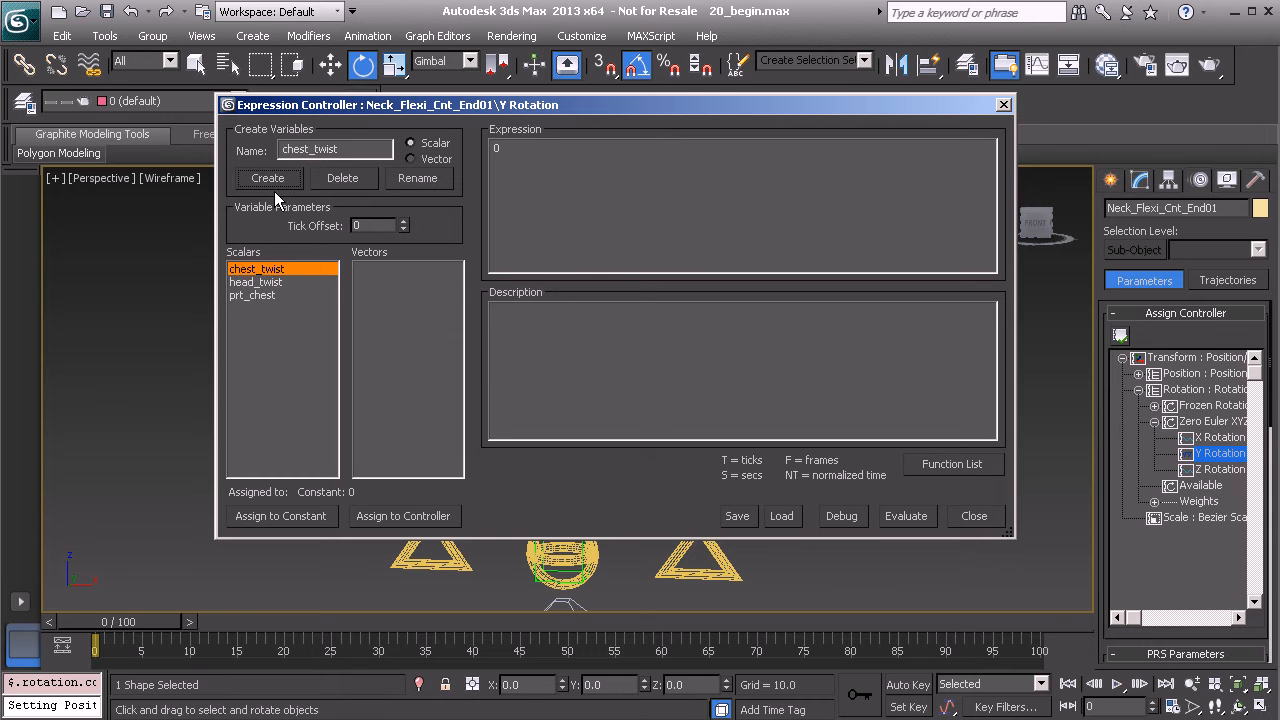
Step: Assign the chest_twist variable to Anim_Chest01's Y Rotation controller under Zero Euler XYZ
drag(487, 107, 370, 71)
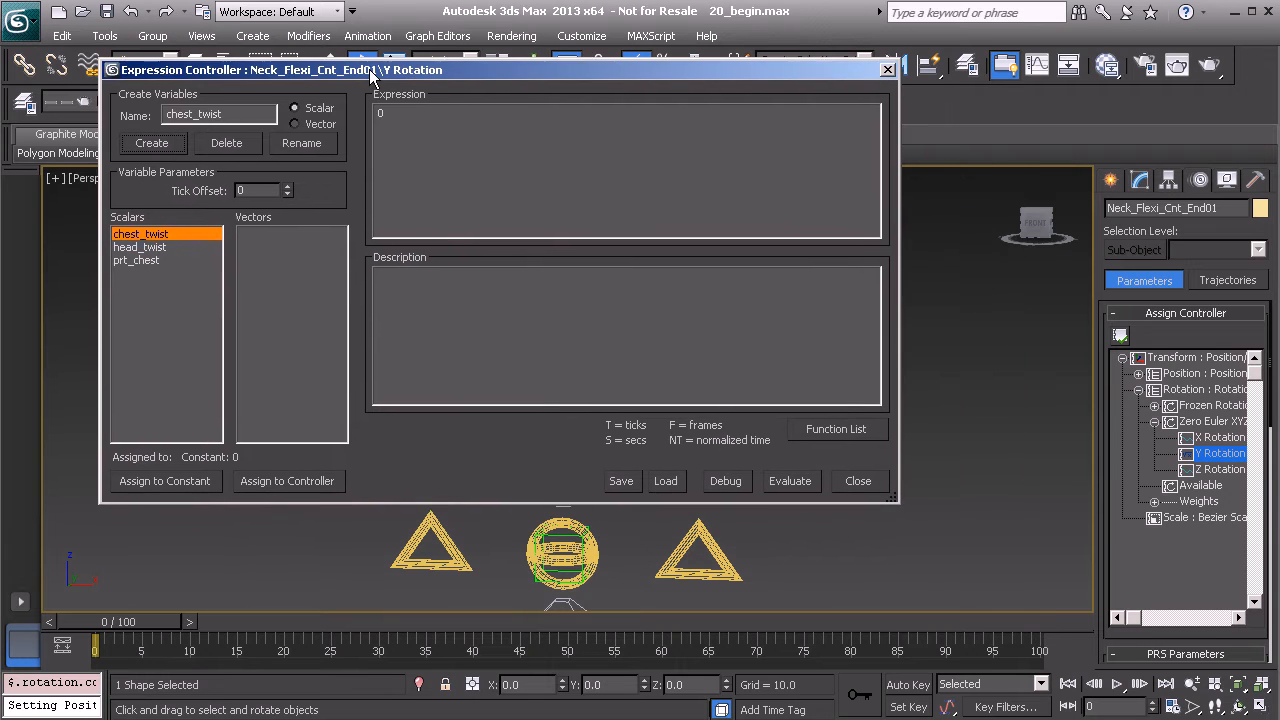
click(283, 481)
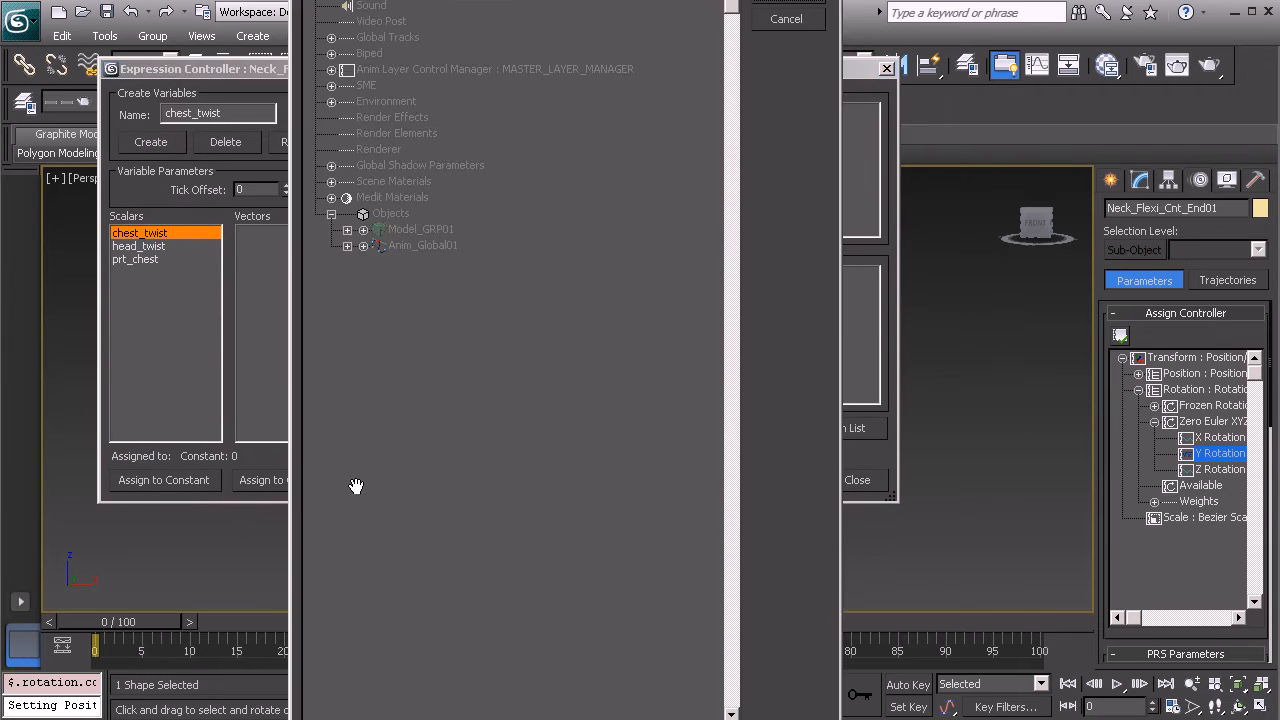
click(347, 246)
click(363, 262)
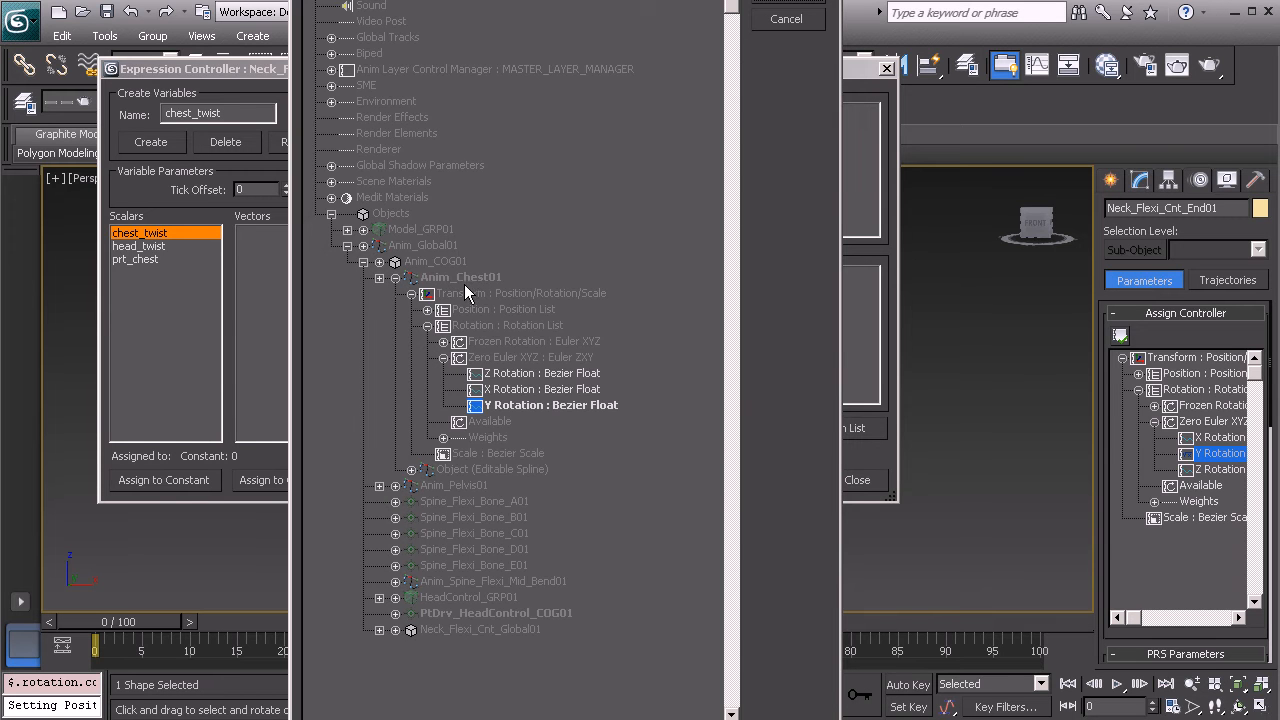
click(513, 405)
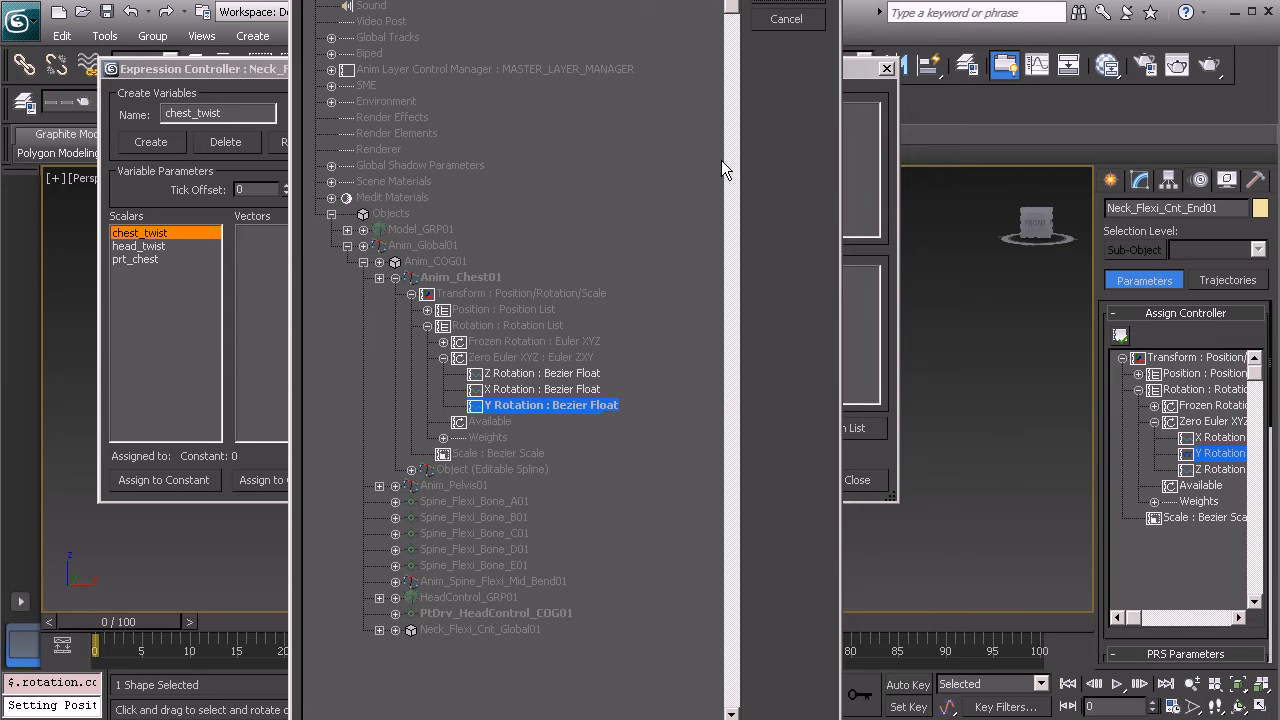
click(786, 0)
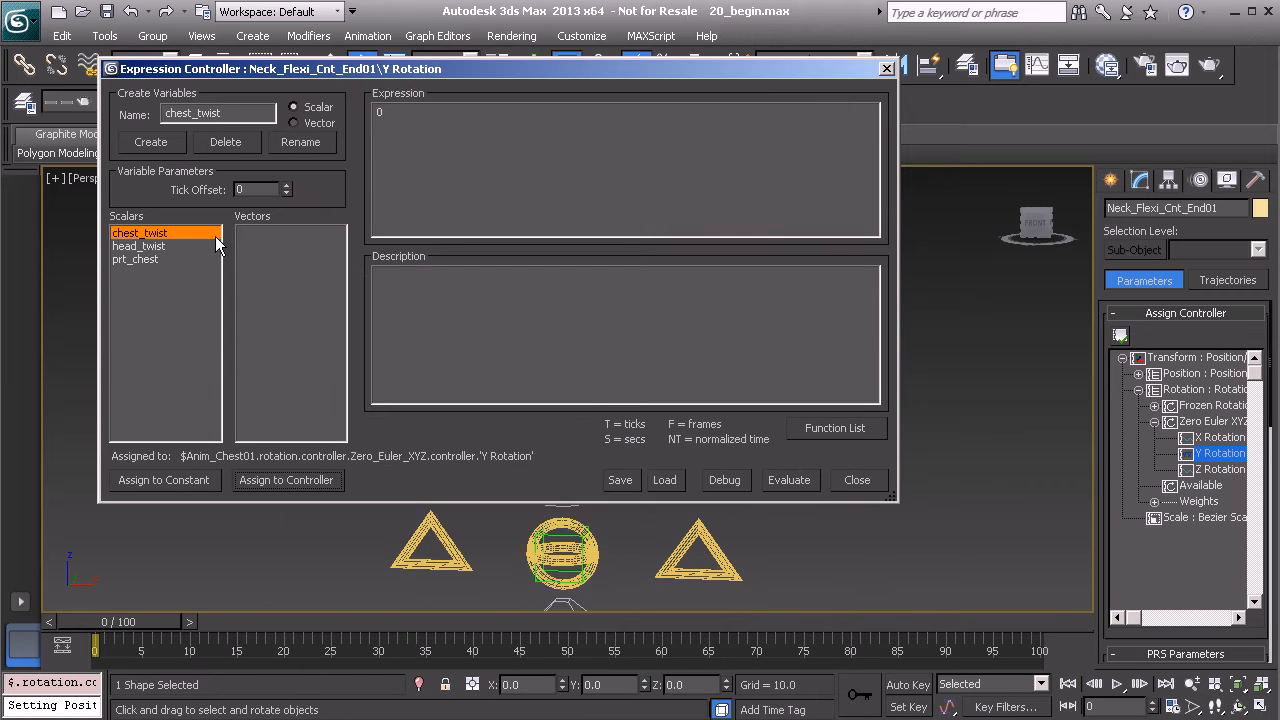
Step: Assign the head_twist variable to Anim_Head01's Y Rotation controller under Zero Euler XYZ
click(145, 246)
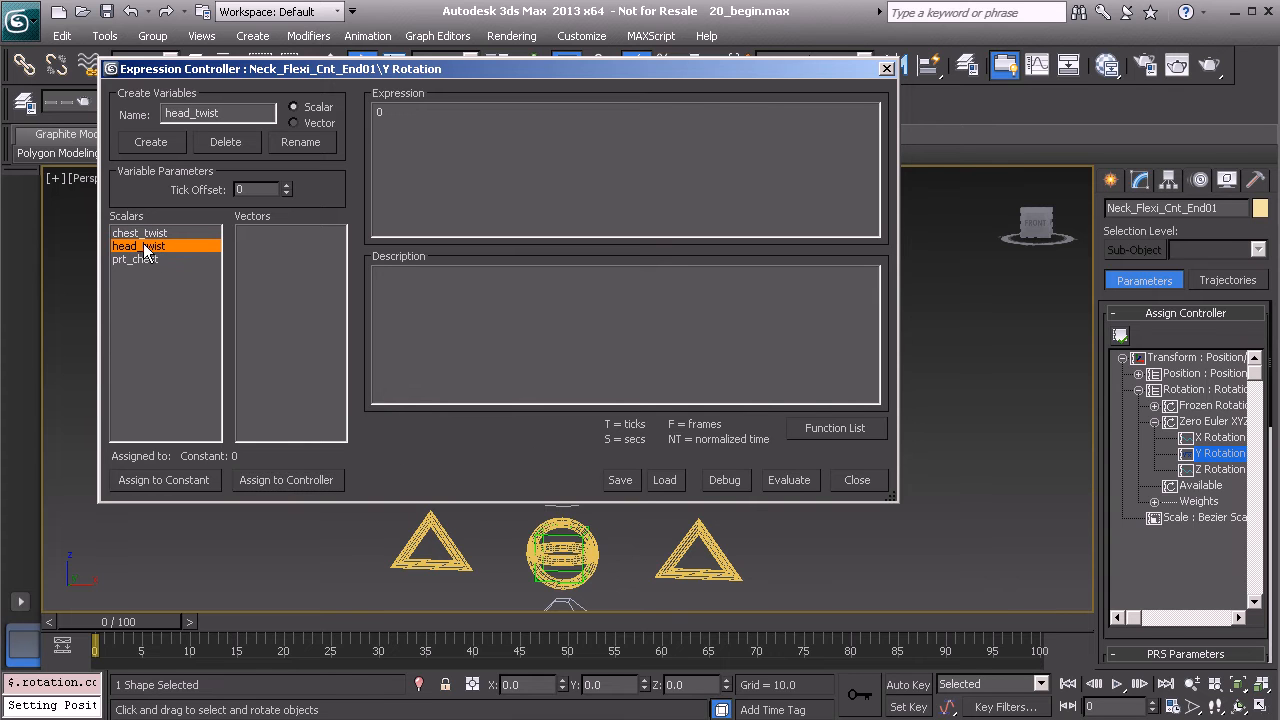
click(275, 477)
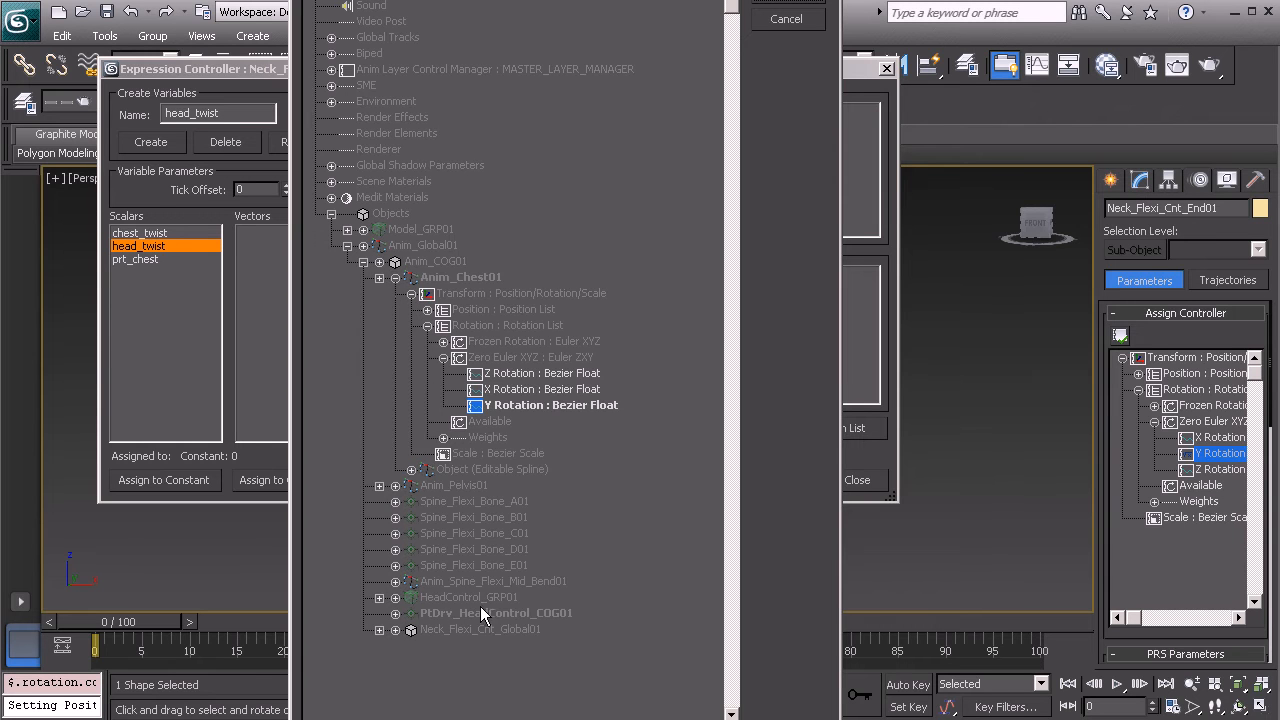
click(379, 598)
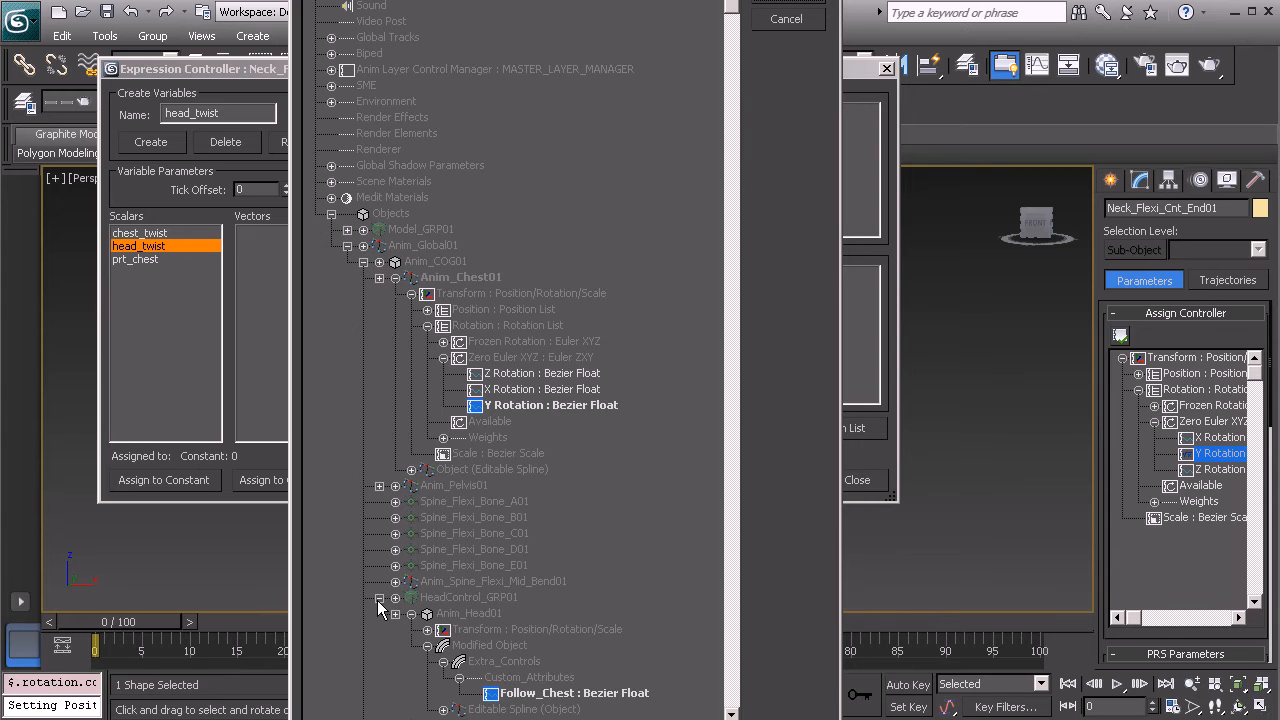
scroll(508, 418, down, 5)
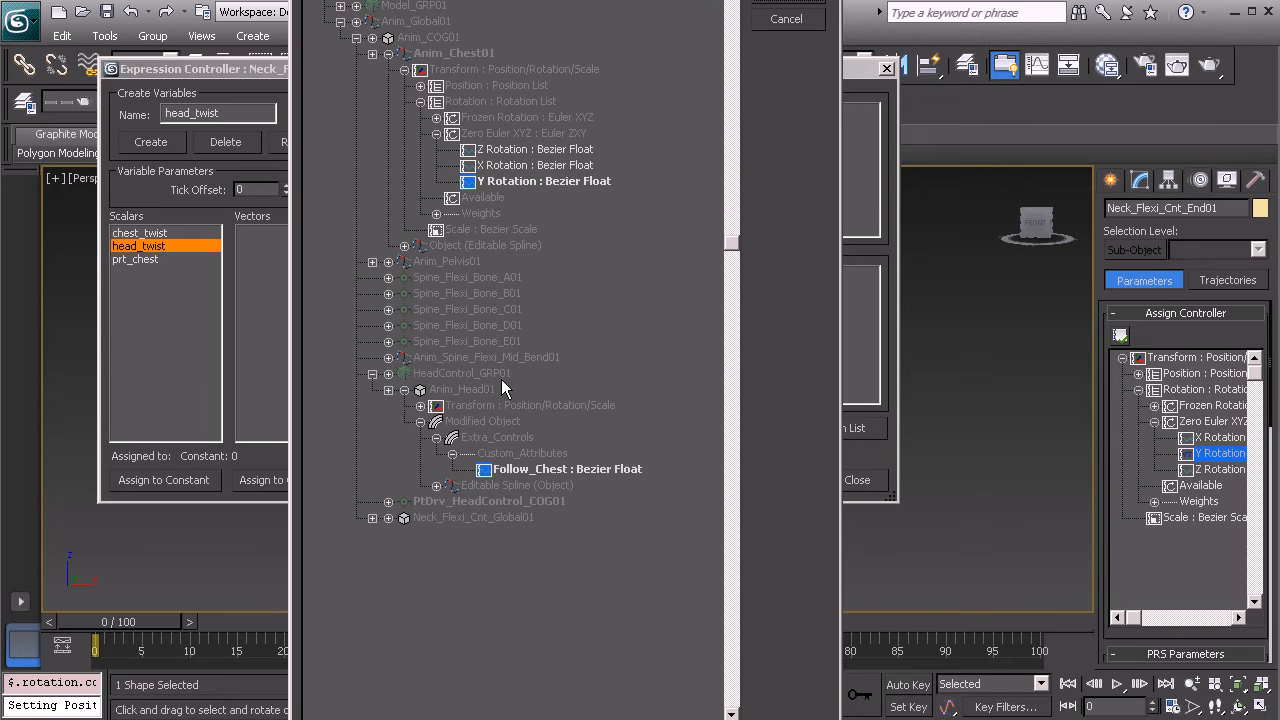
click(420, 405)
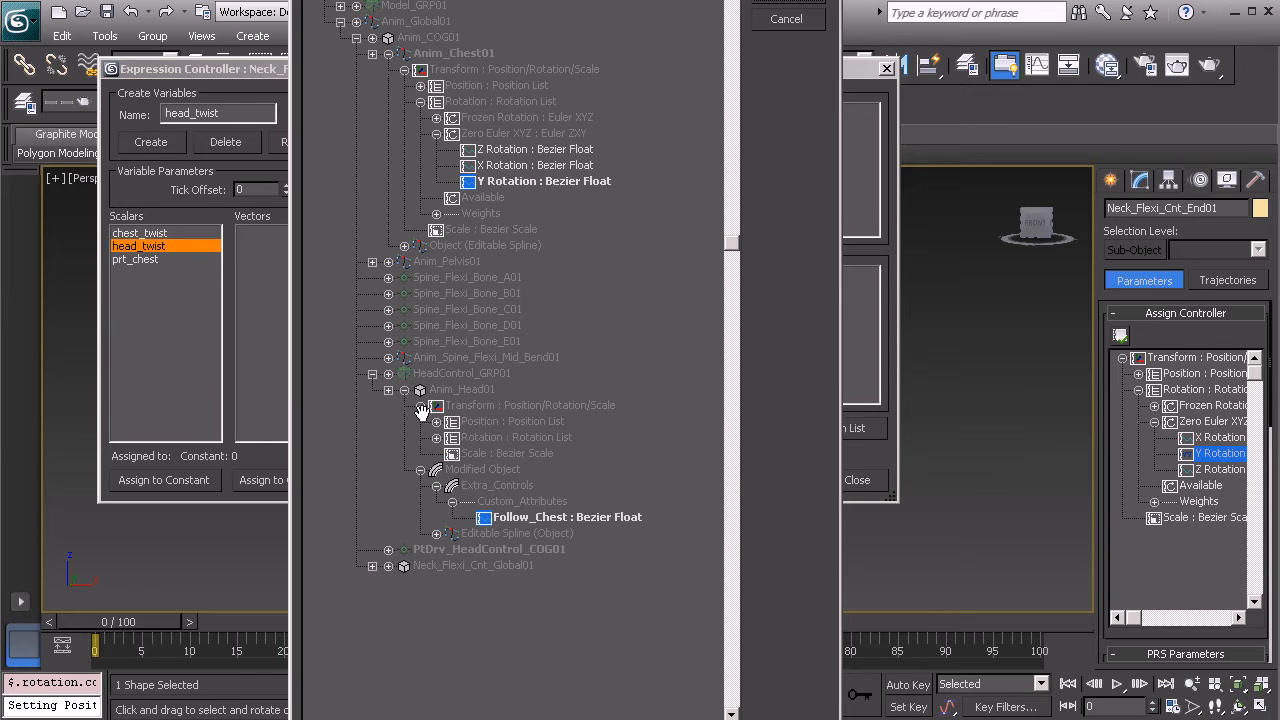
click(436, 437)
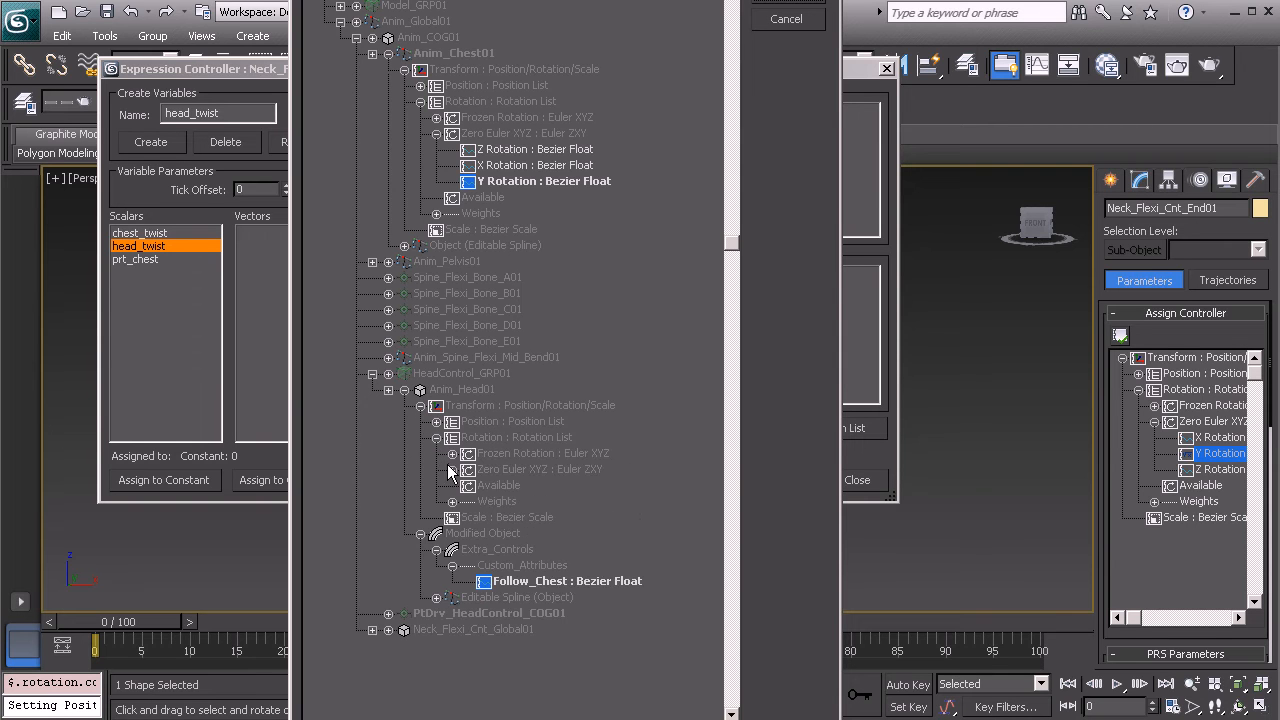
click(451, 469)
click(518, 518)
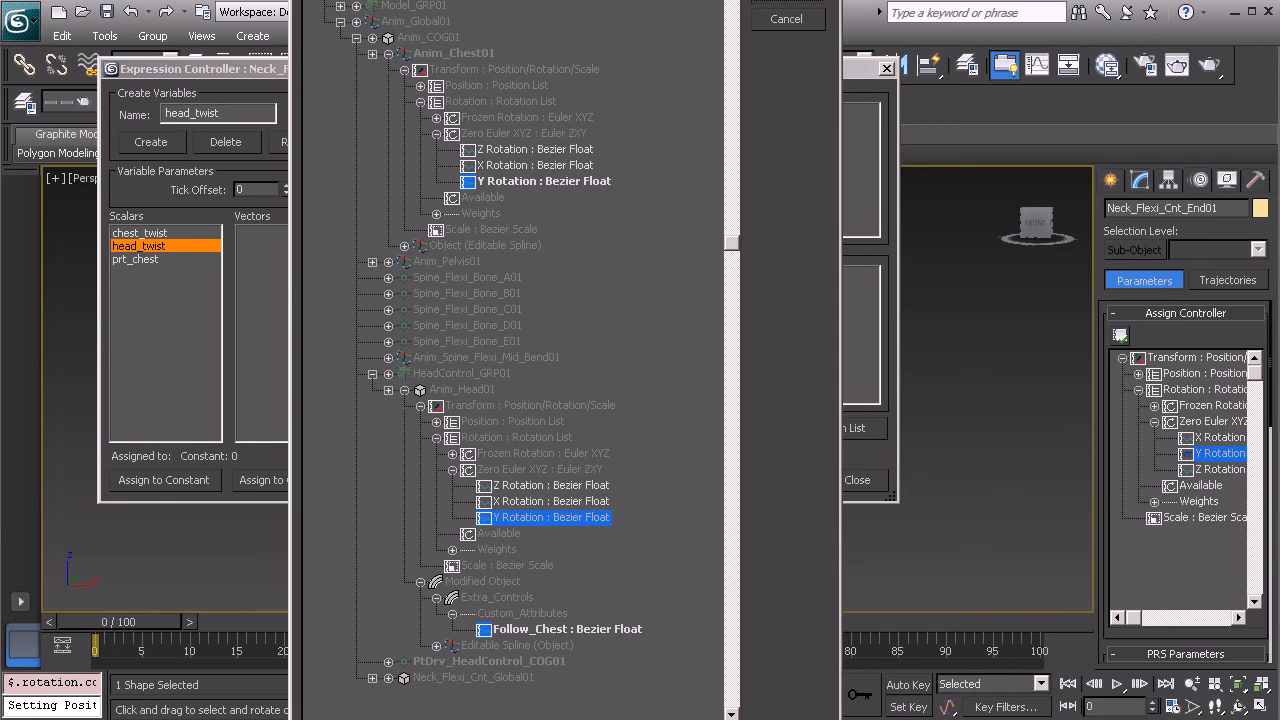
key(Return)
Step: Assign the prt_chest variable to the Follow_Chest custom attribute in Anim_Head01's Extra_Controls modifier
click(144, 260)
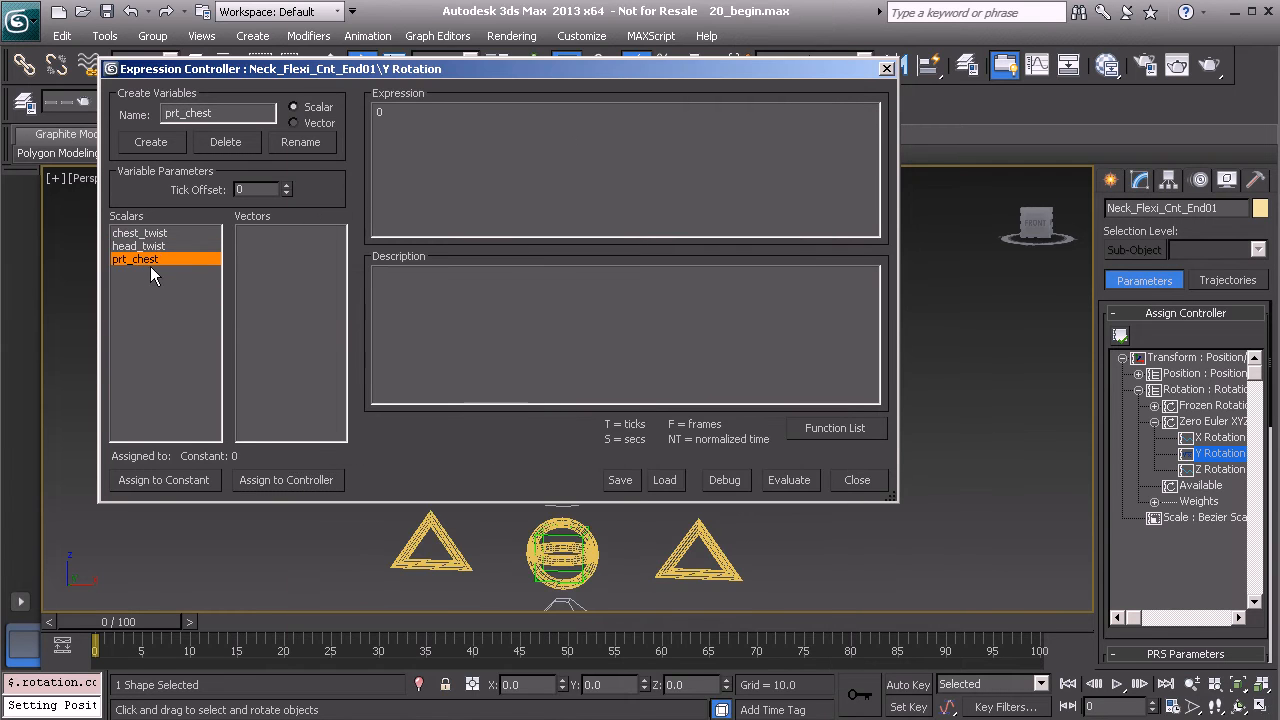
click(285, 479)
scroll(488, 500, down, 5)
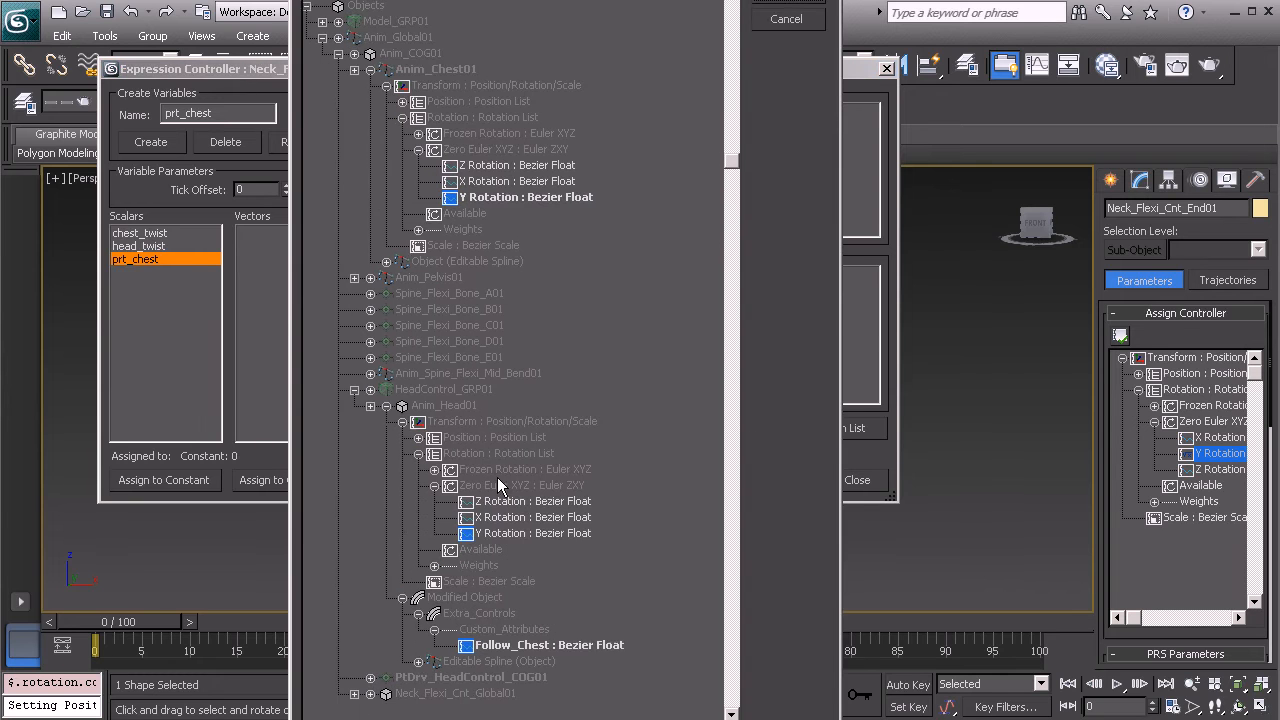
scroll(493, 470, down, 3)
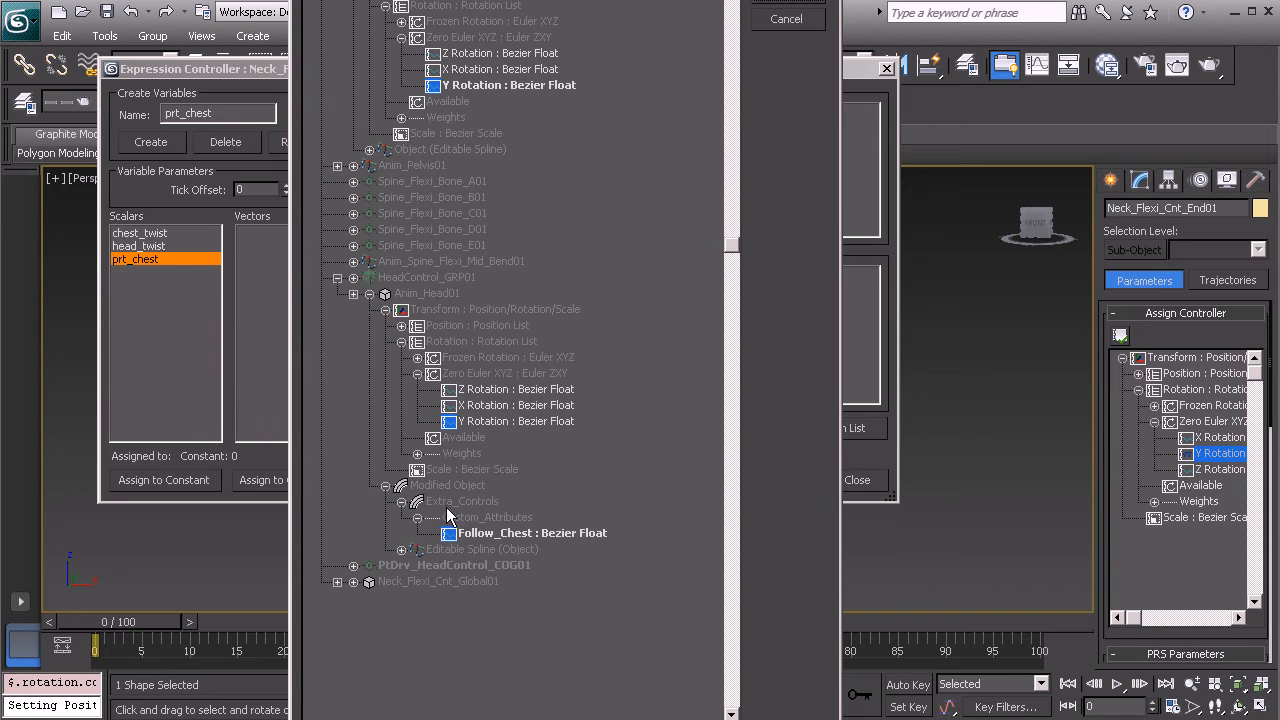
click(499, 532)
key(Return)
Step: Enter the expression "if (prt_chest = 1, chest_twist + head_twist, head_twist)" and close the expression controller
double_click(404, 139)
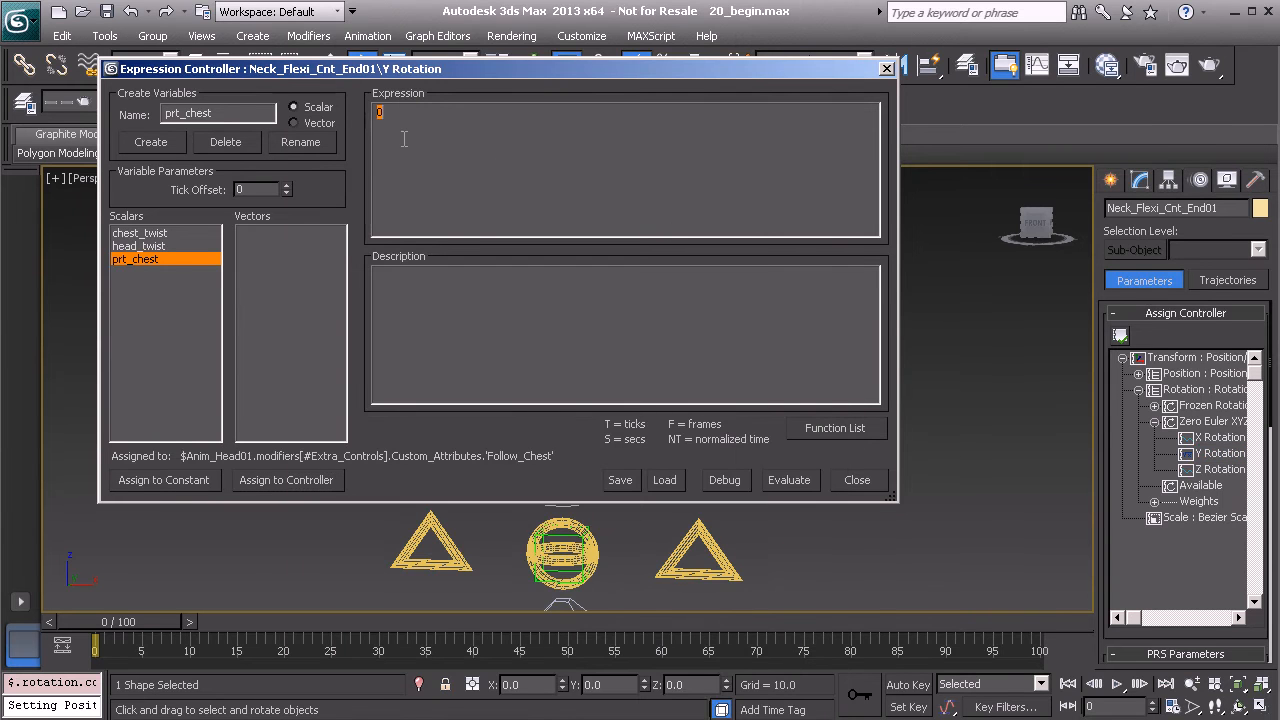
text(i)
text(head_twist,)
text(head_twist))
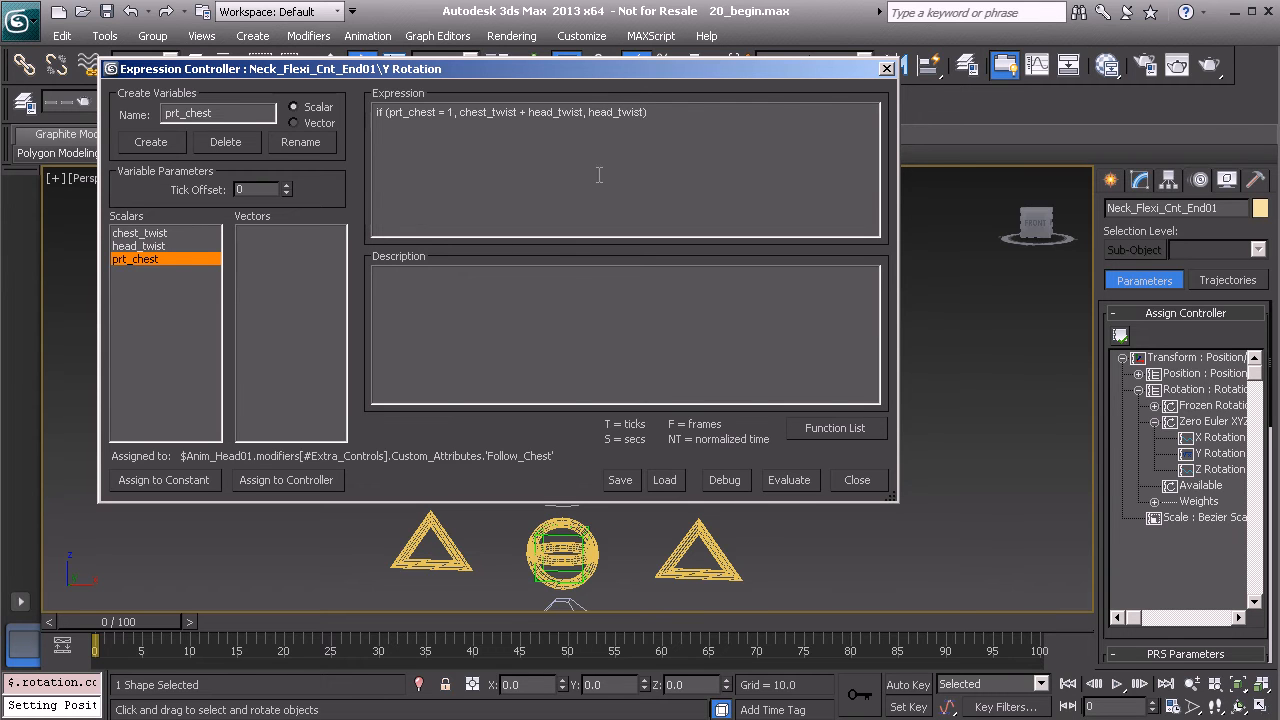
click(886, 68)
Step: Select Anim_Head01, show its modifier parameters, and test the neck twist by rotating the head, undoing each rotation
scroll(740, 360, up, 4)
scroll(740, 400, down, 4)
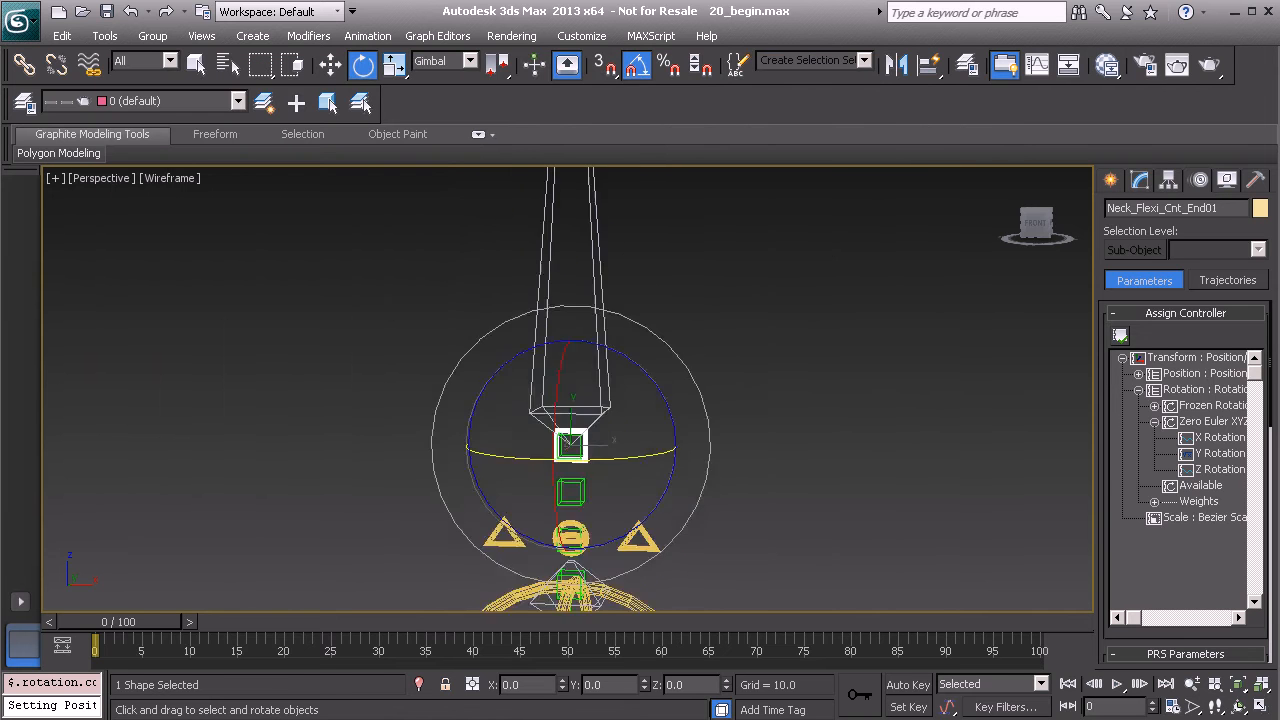
middle_drag(688, 402, 670, 505)
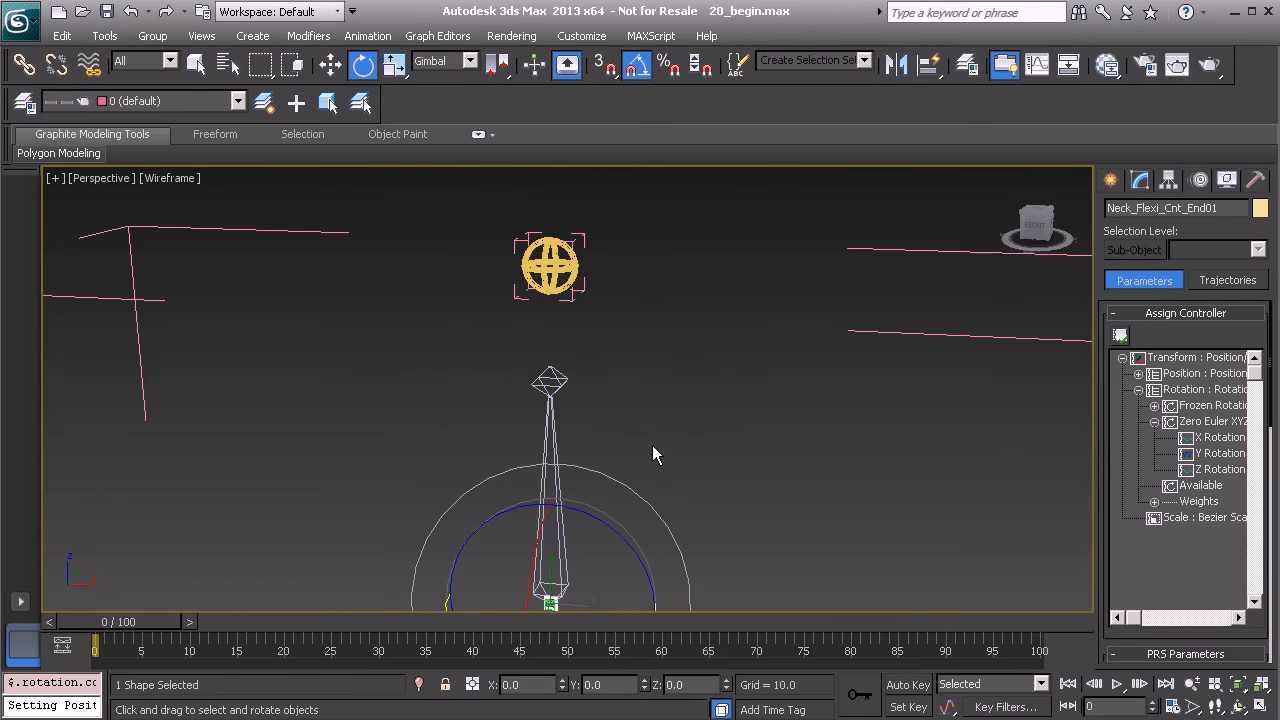
click(563, 272)
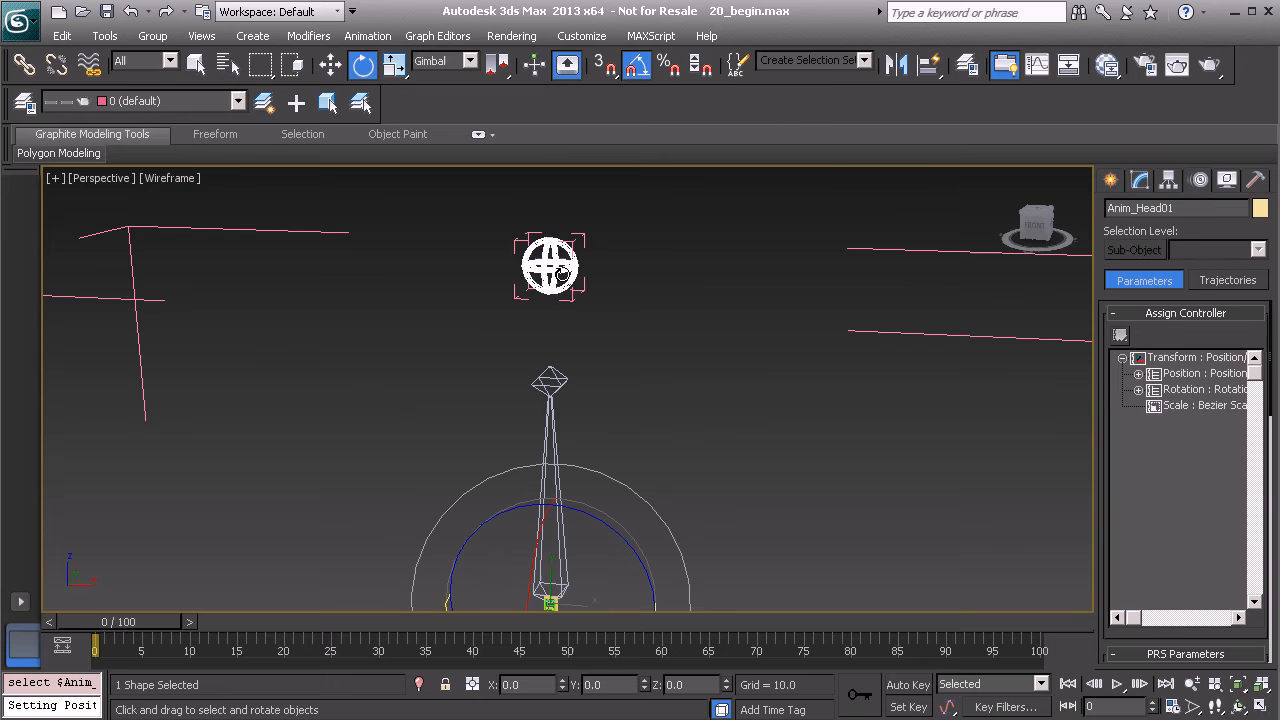
click(1141, 181)
middle_drag(696, 402, 706, 290)
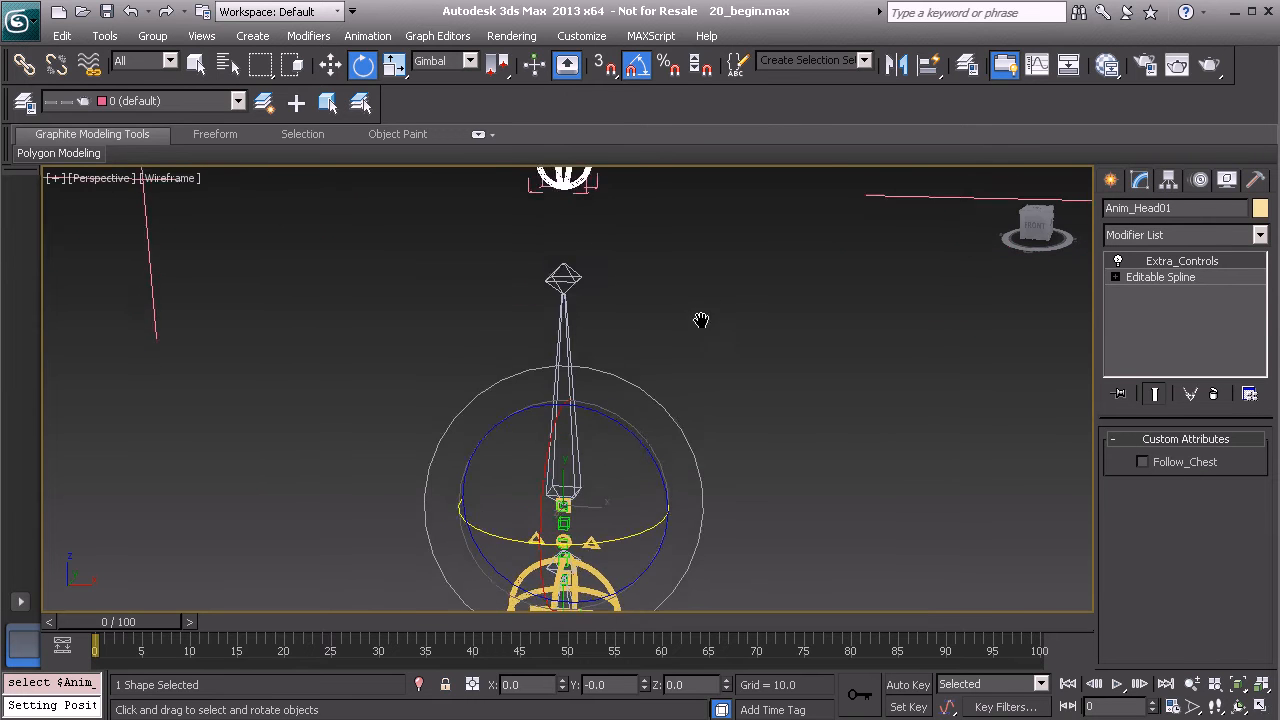
middle_drag(626, 513, 642, 422)
drag(647, 426, 748, 376)
key(ctrl+z)
middle_drag(656, 437, 642, 397)
scroll(642, 397, up, 2)
scroll(626, 337, up, 2)
drag(631, 290, 723, 291)
key(ctrl+z)
Step: Test the neck's response by rotating Anim_Chest01 with Follow_Chest off, and cancel the rotation
middle_drag(663, 435, 672, 376)
scroll(672, 376, down, 2)
click(672, 376)
middle_drag(644, 491, 640, 517)
scroll(640, 517, down, 2)
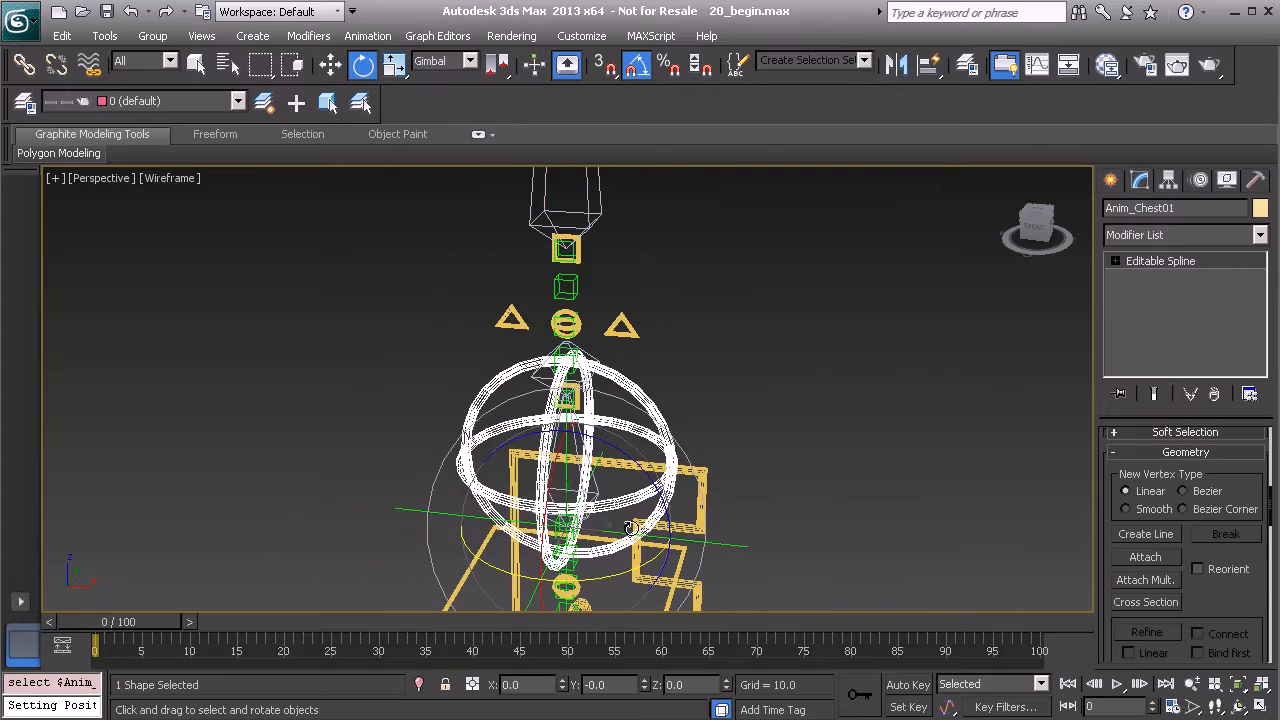
drag(634, 568, 417, 514)
right_click(417, 514)
Step: Select Anim_Head01 and enable its Follow_Chest attribute
scroll(705, 338, down, 4)
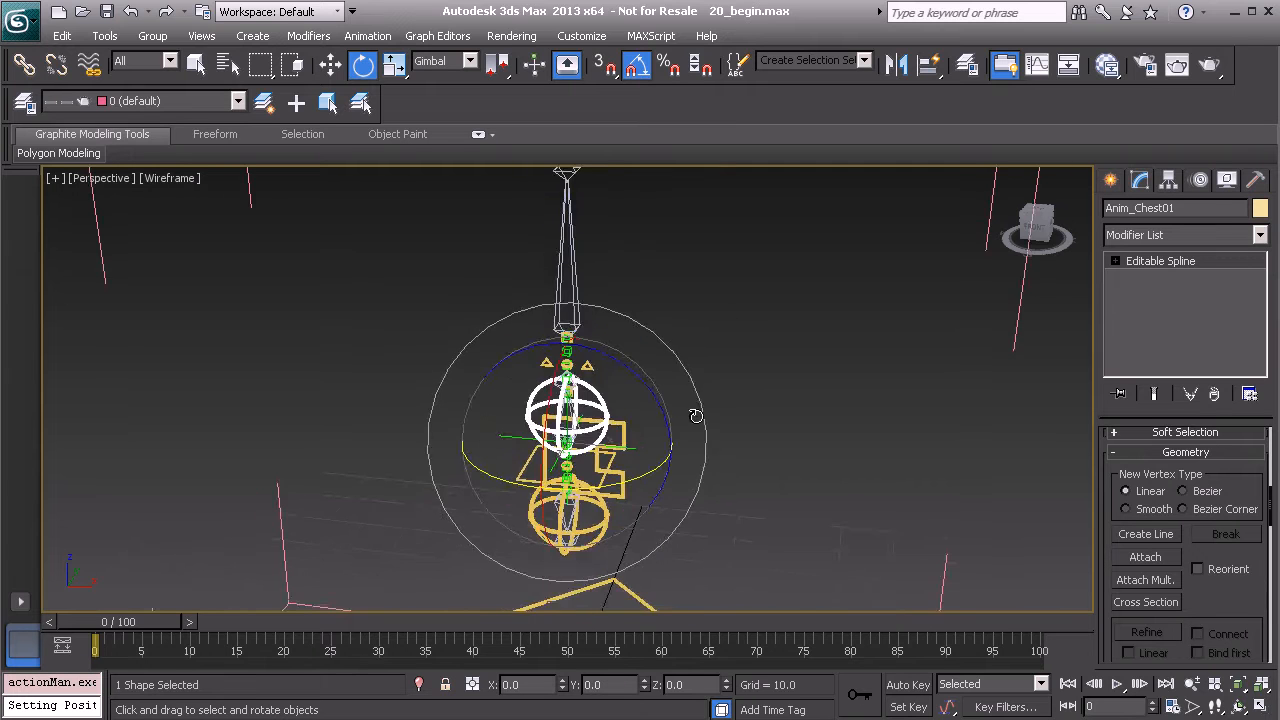
middle_drag(667, 326, 667, 393)
middle_drag(605, 285, 600, 330)
click(562, 207)
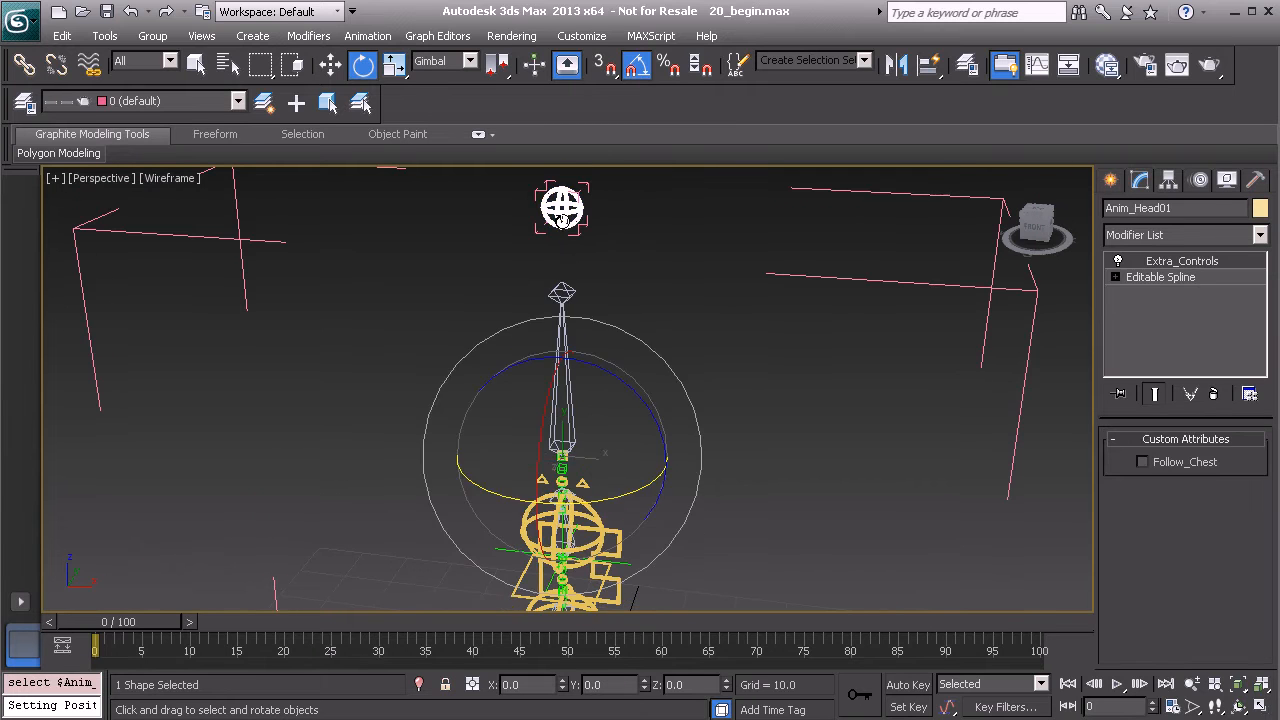
click(1148, 462)
Step: Test the neck's response by rotating Anim_Chest01 about different axes with Follow_Chest on, undoing each rotation
scroll(814, 409, up, 3)
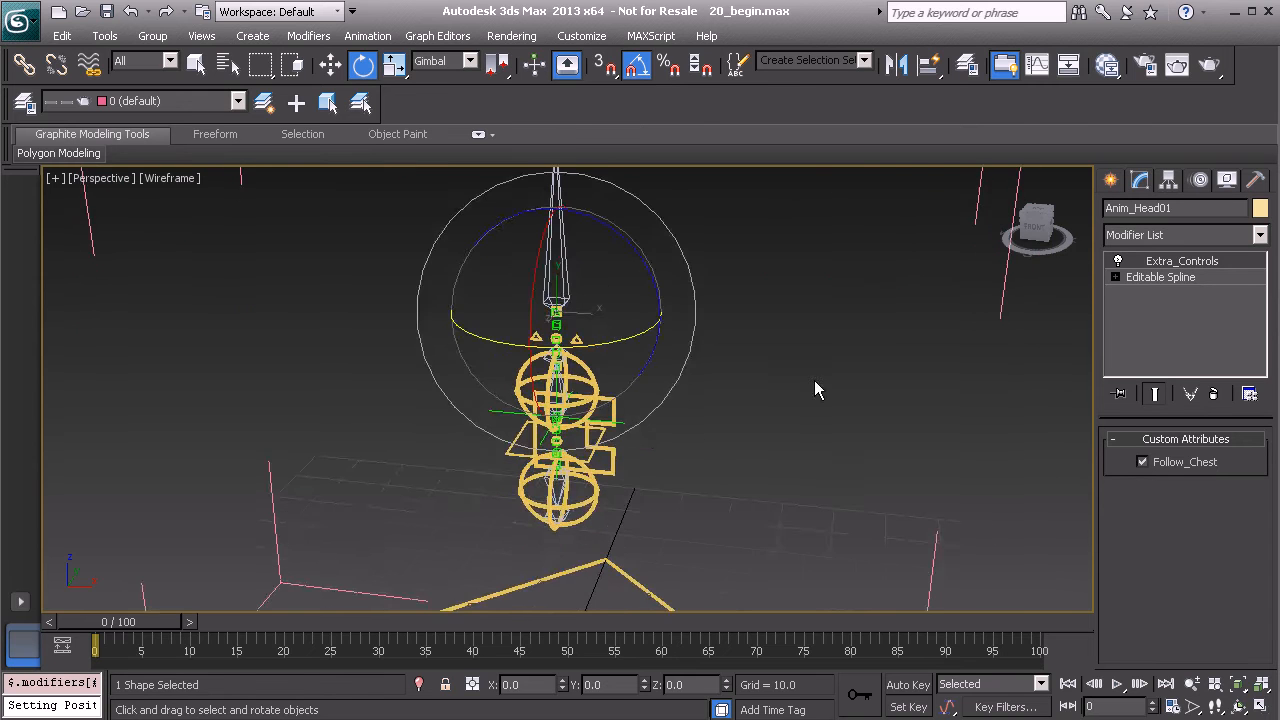
click(612, 378)
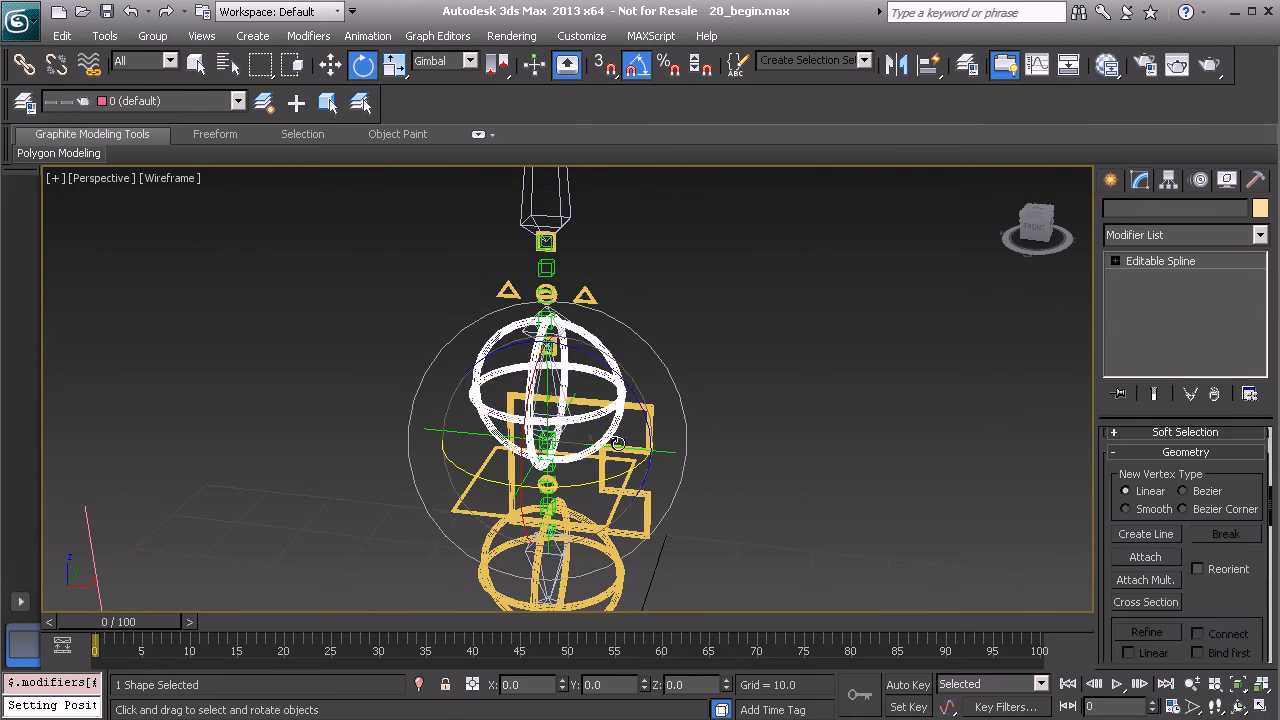
drag(589, 442, 558, 379)
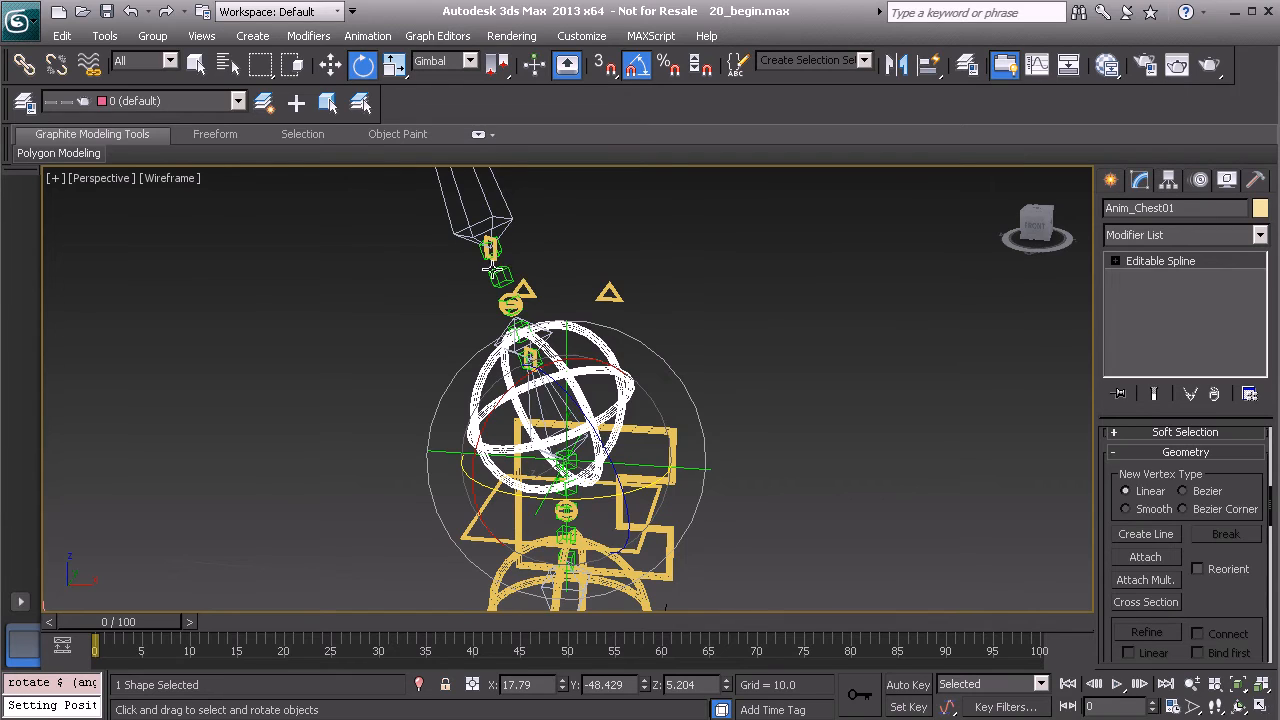
alt+middle_drag(665, 329, 608, 442)
key(ctrl+z)
drag(606, 515, 558, 539)
key(ctrl+z)
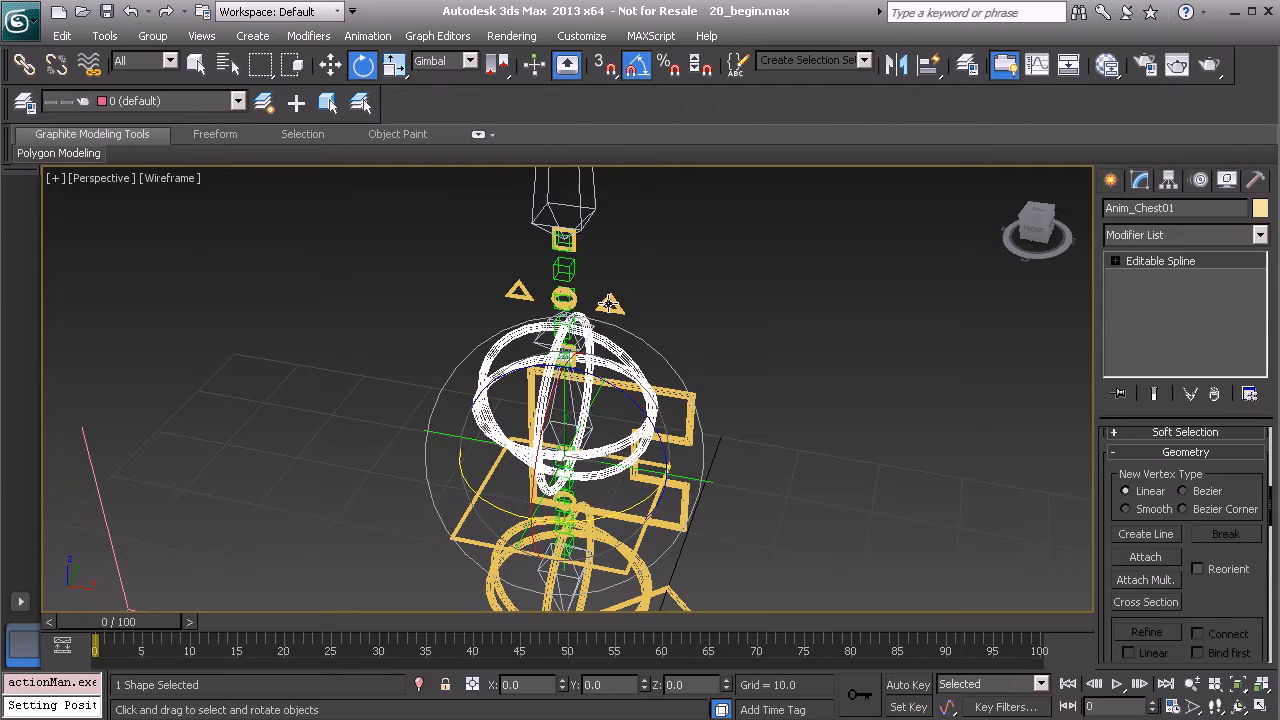
middle_drag(609, 328, 600, 368)
scroll(594, 345, up, 3)
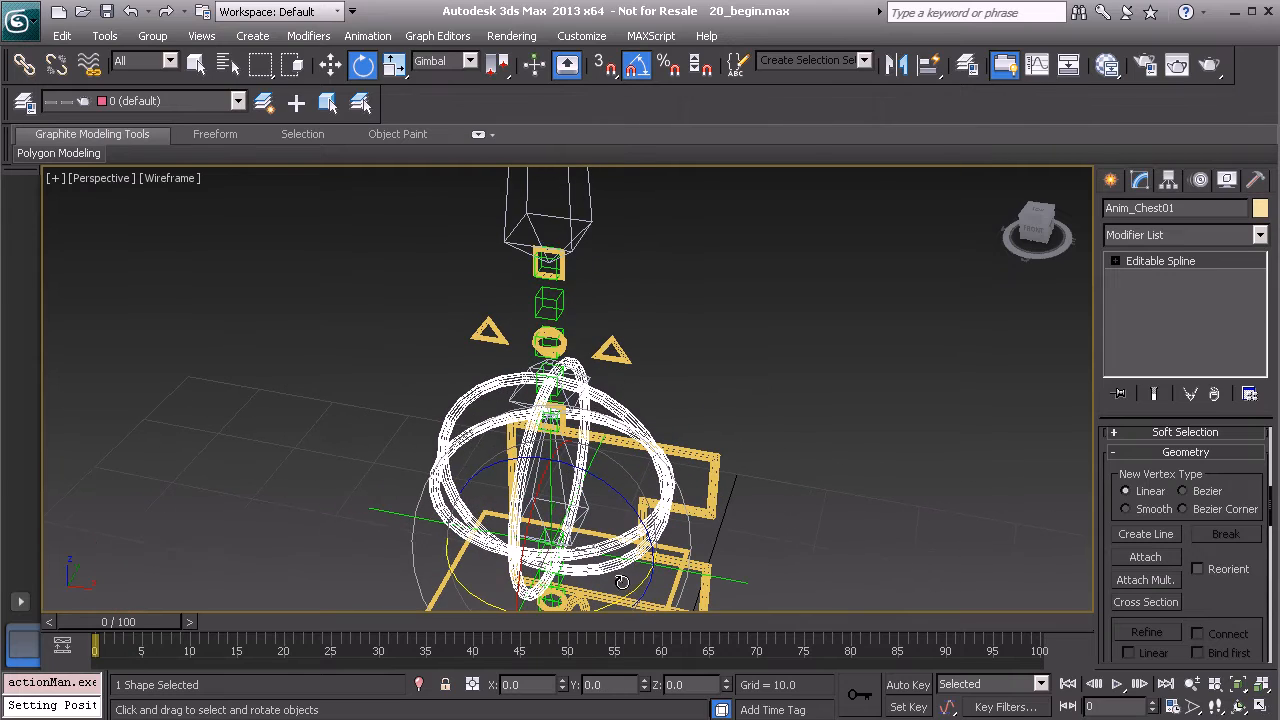
drag(630, 578, 690, 522)
key(ctrl+z)
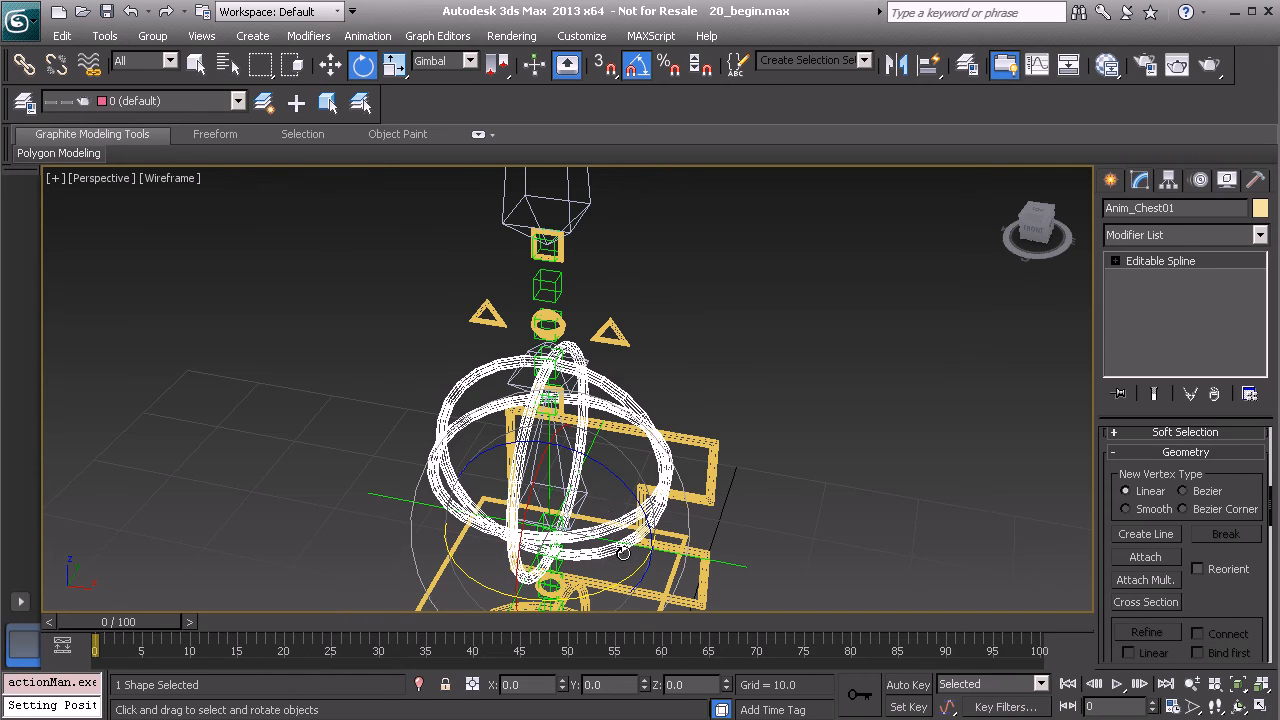
mouse_move(629, 572)
mouse_down()
mouse_move(660, 543)
mouse_move(618, 570)
mouse_up()
key(ctrl+z)
Step: Unhide the Neck_Flexi_Hidden layer in the layer manager
middle_drag(574, 267, 571, 338)
scroll(570, 337, up, 4)
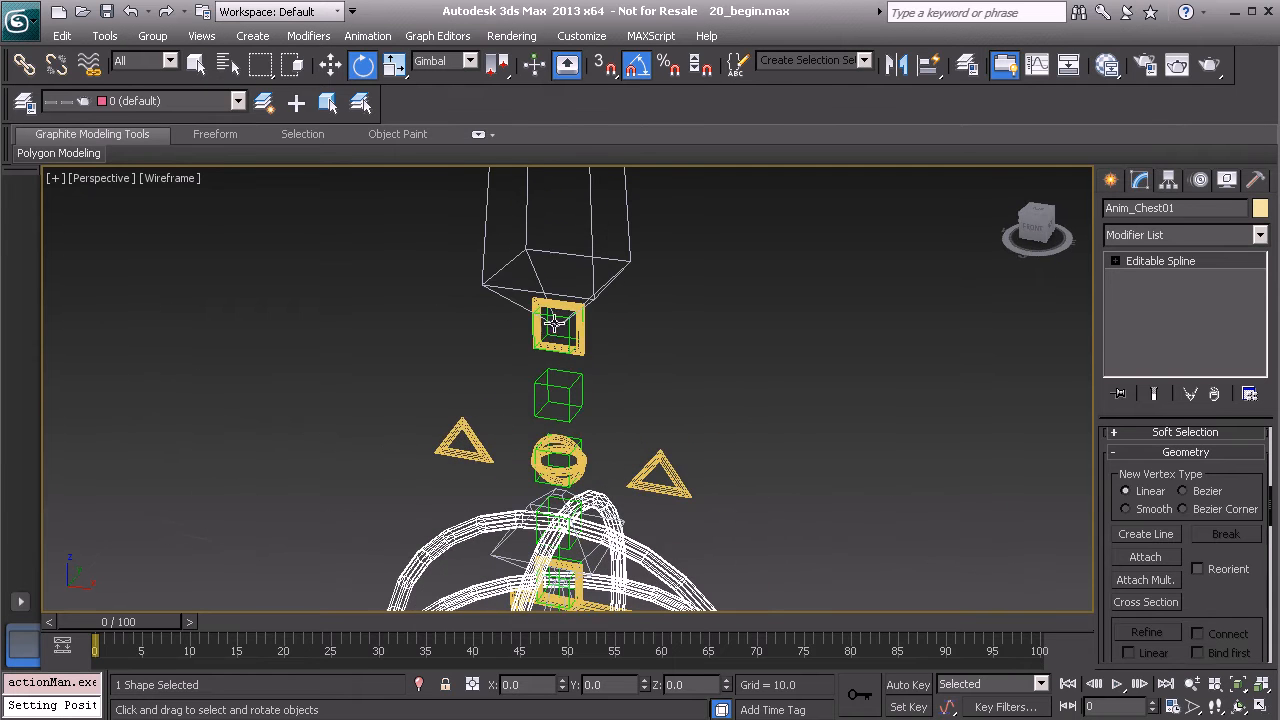
click(24, 102)
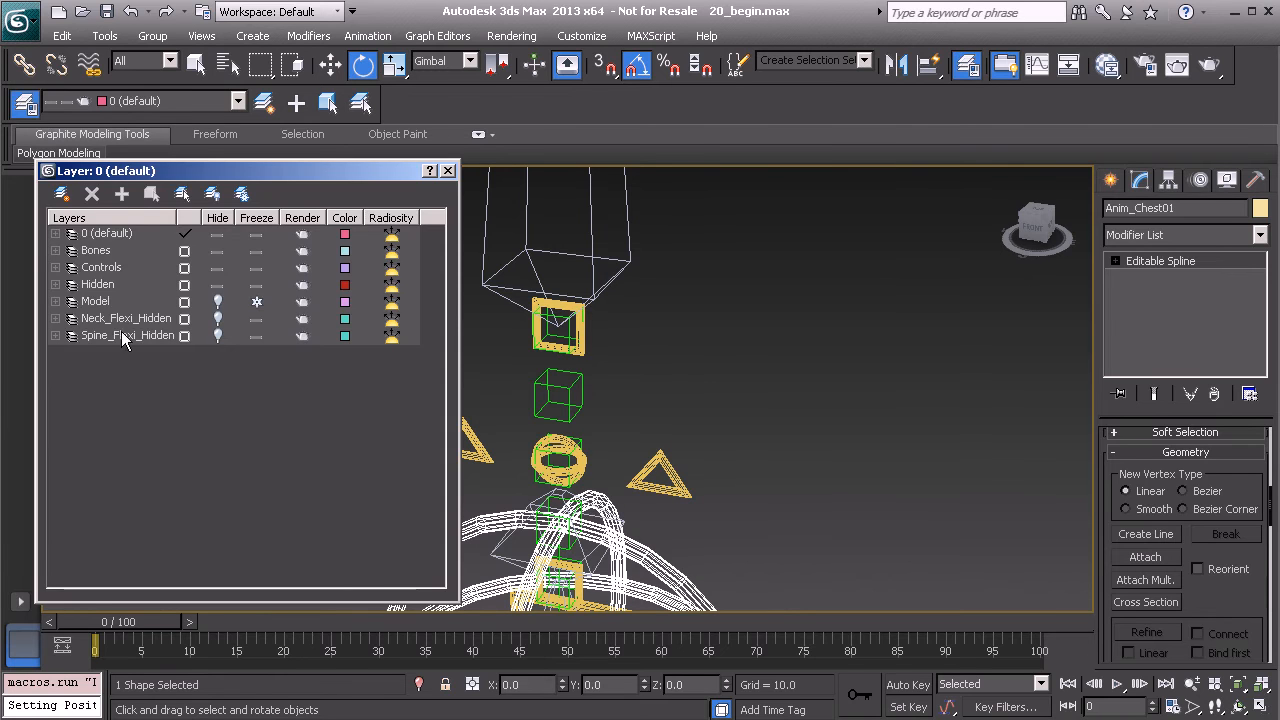
click(218, 318)
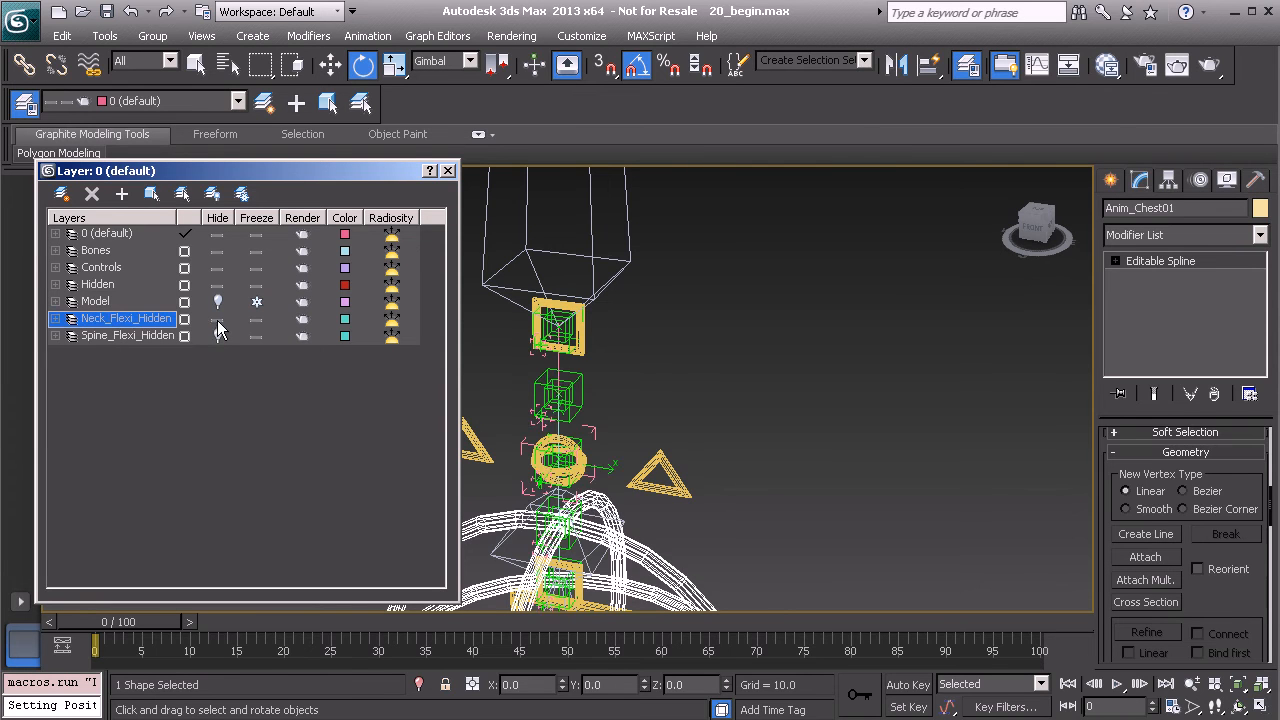
Step: Select the Neck_Flexi_UpVct_E_GRP01 helper beside the neck's head-end control
scroll(583, 379, up, 6)
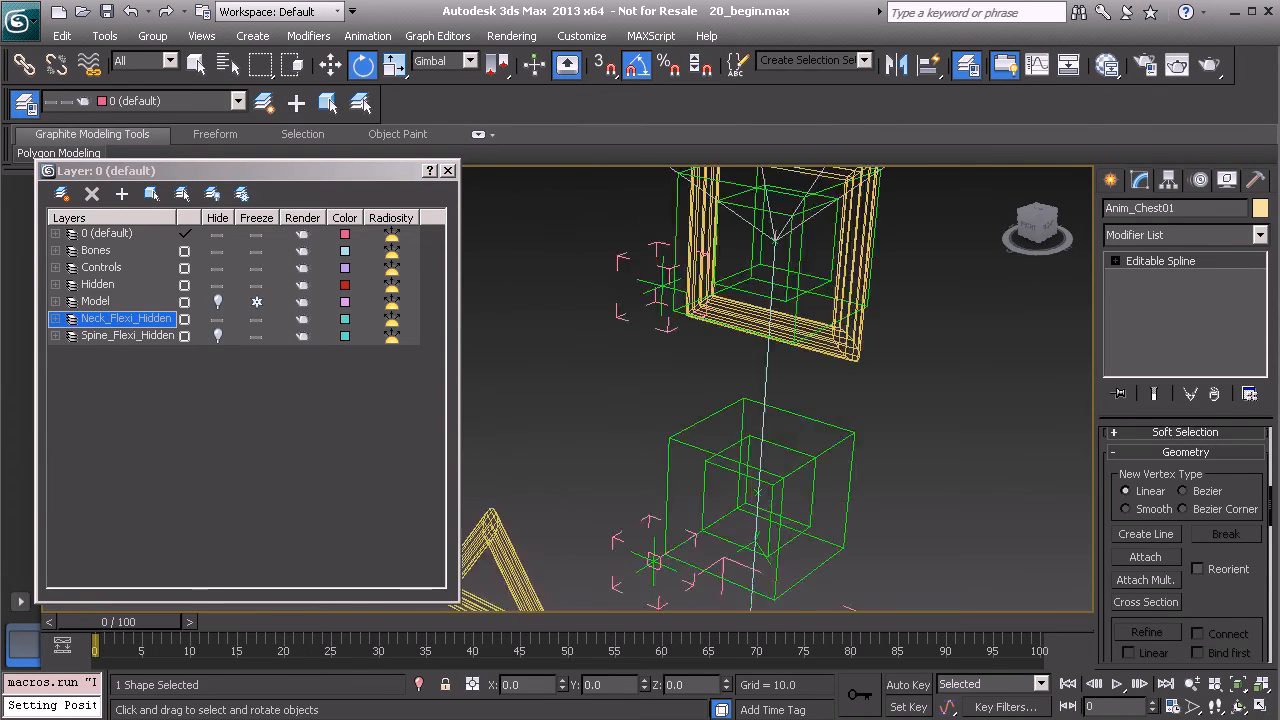
scroll(586, 337, down, 2)
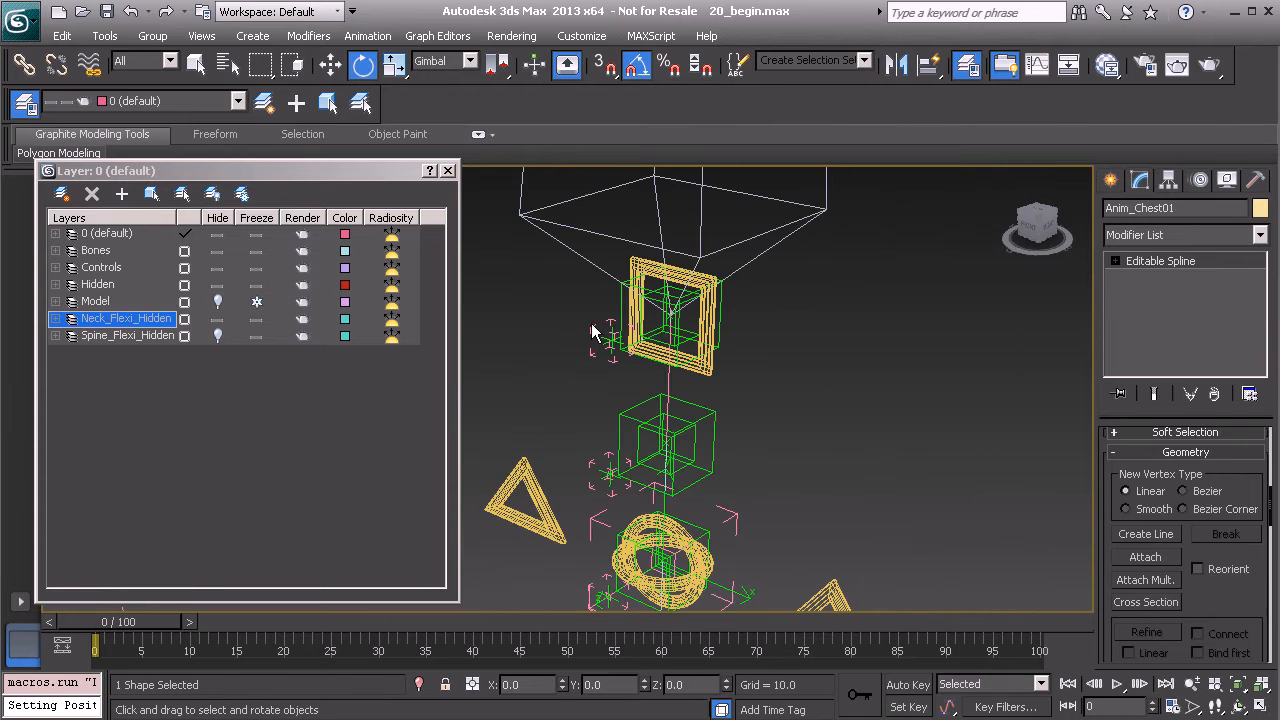
click(591, 324)
middle_drag(664, 292, 620, 343)
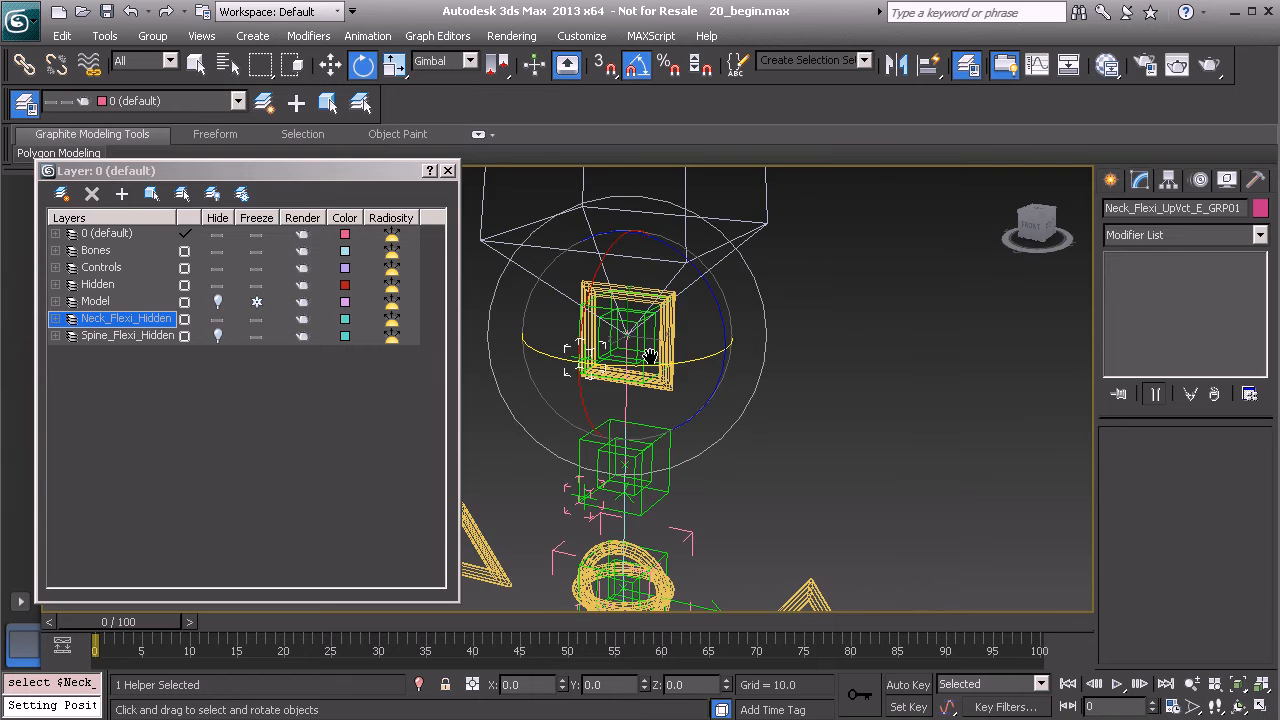
middle_drag(630, 386, 680, 376)
scroll(681, 376, up, 2)
middle_drag(755, 321, 706, 342)
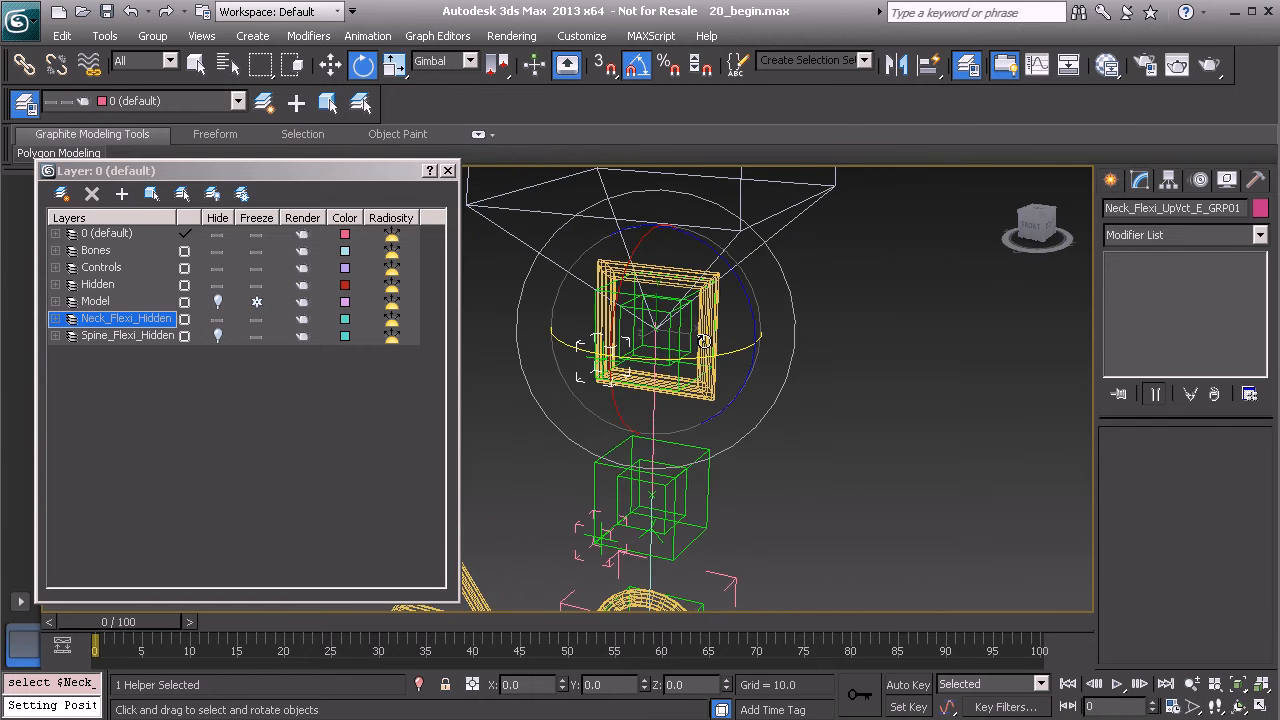
Step: Wire Neck_Flexi_Cnt_End01's Zero Euler XYZ Y Rotation one-way to drive the same Y Rotation on Neck_Flexi_UpVct_E_GRP01
right_click(832, 323)
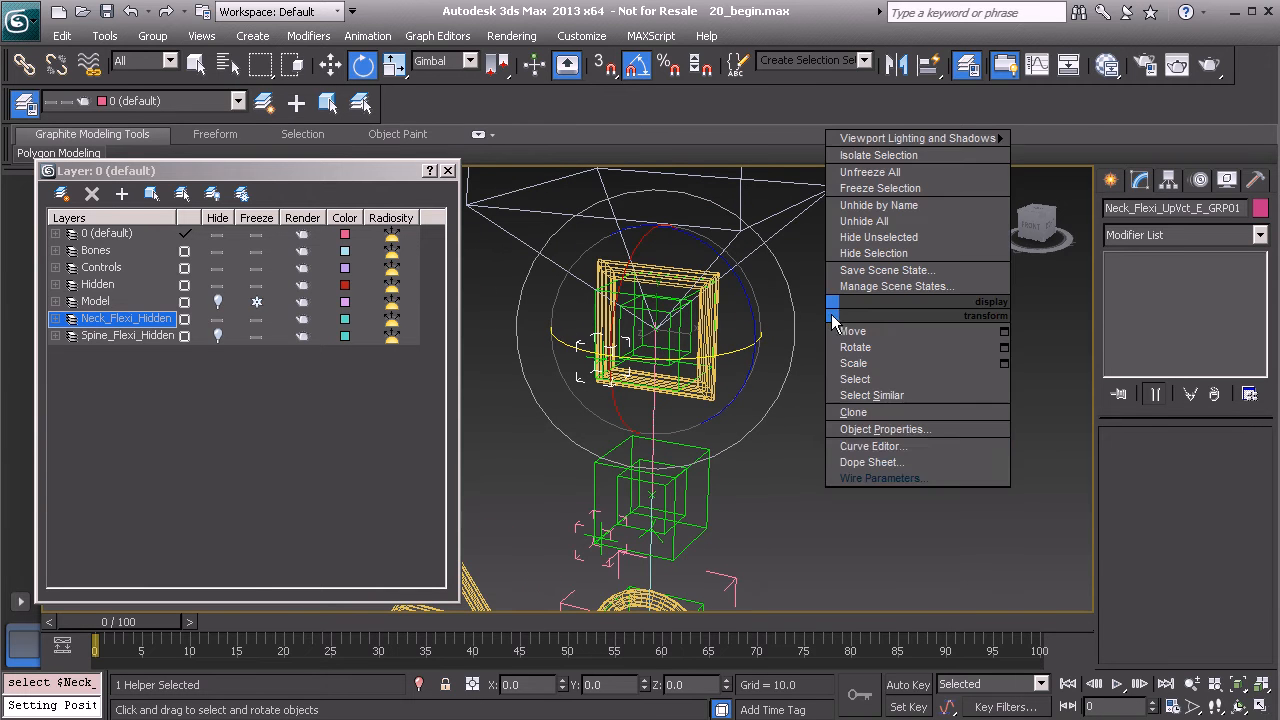
click(899, 479)
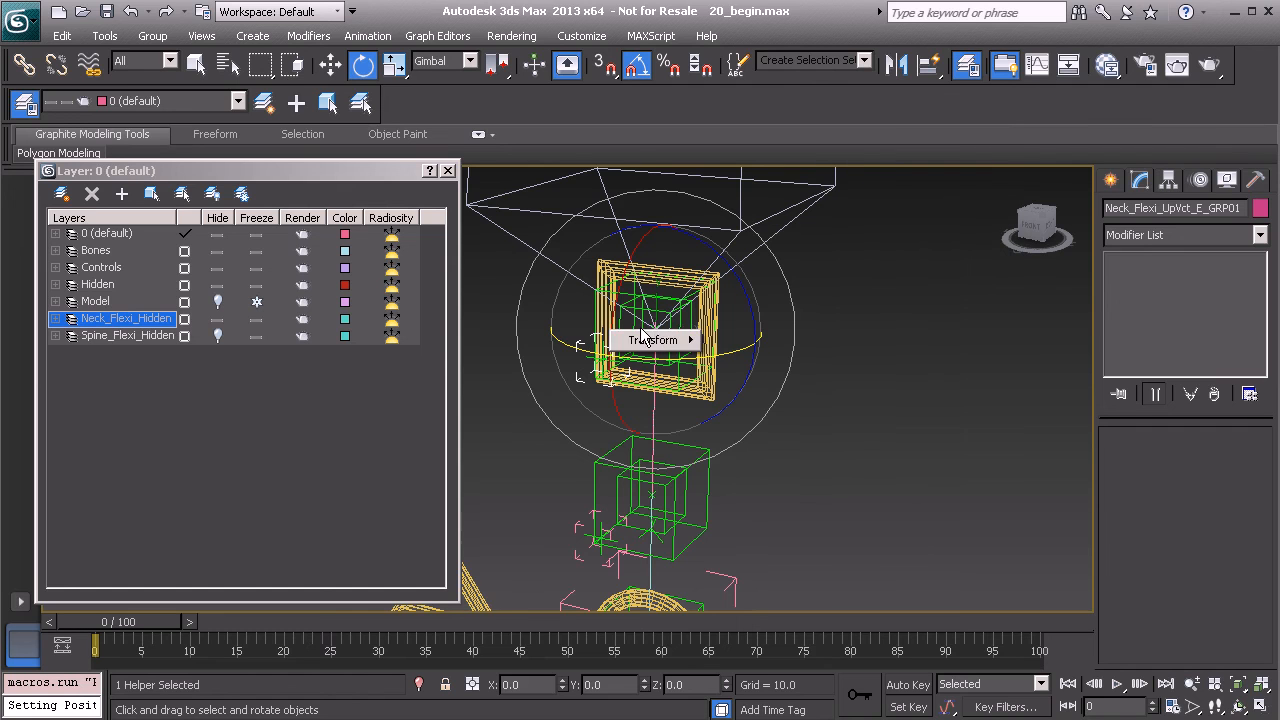
mouse_move(676, 341)
mouse_move(735, 357)
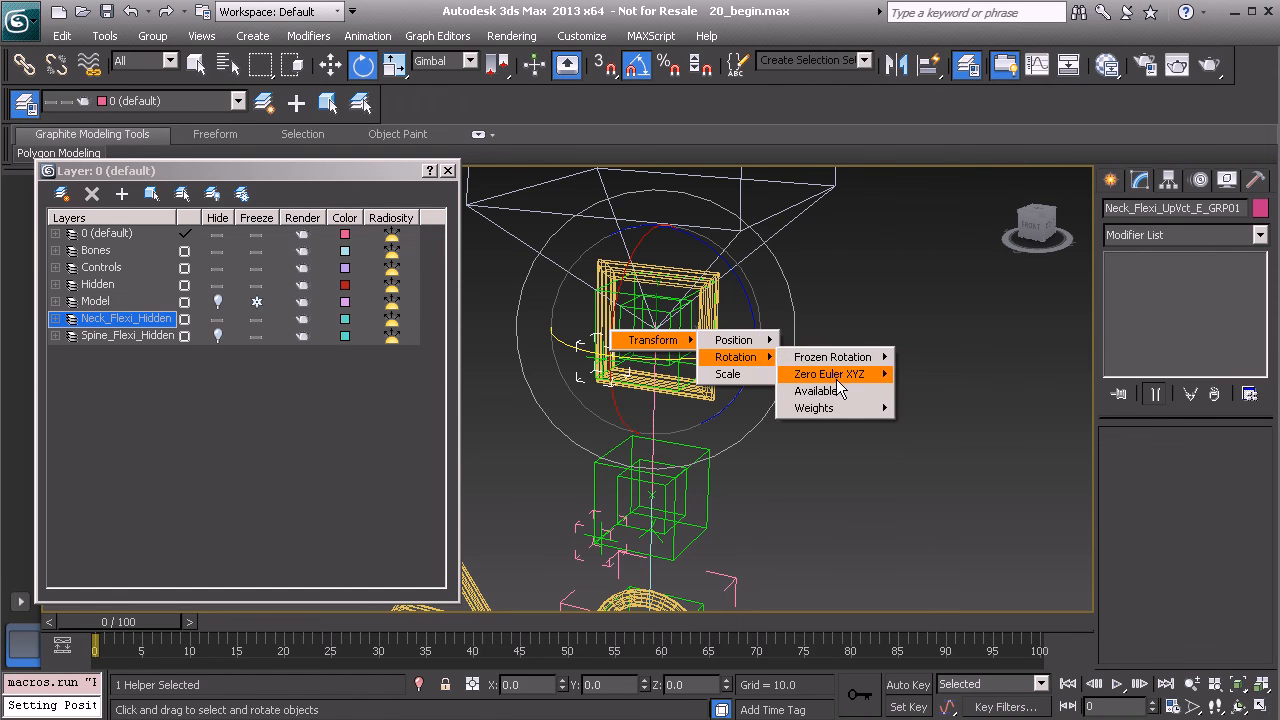
mouse_move(840, 374)
click(921, 396)
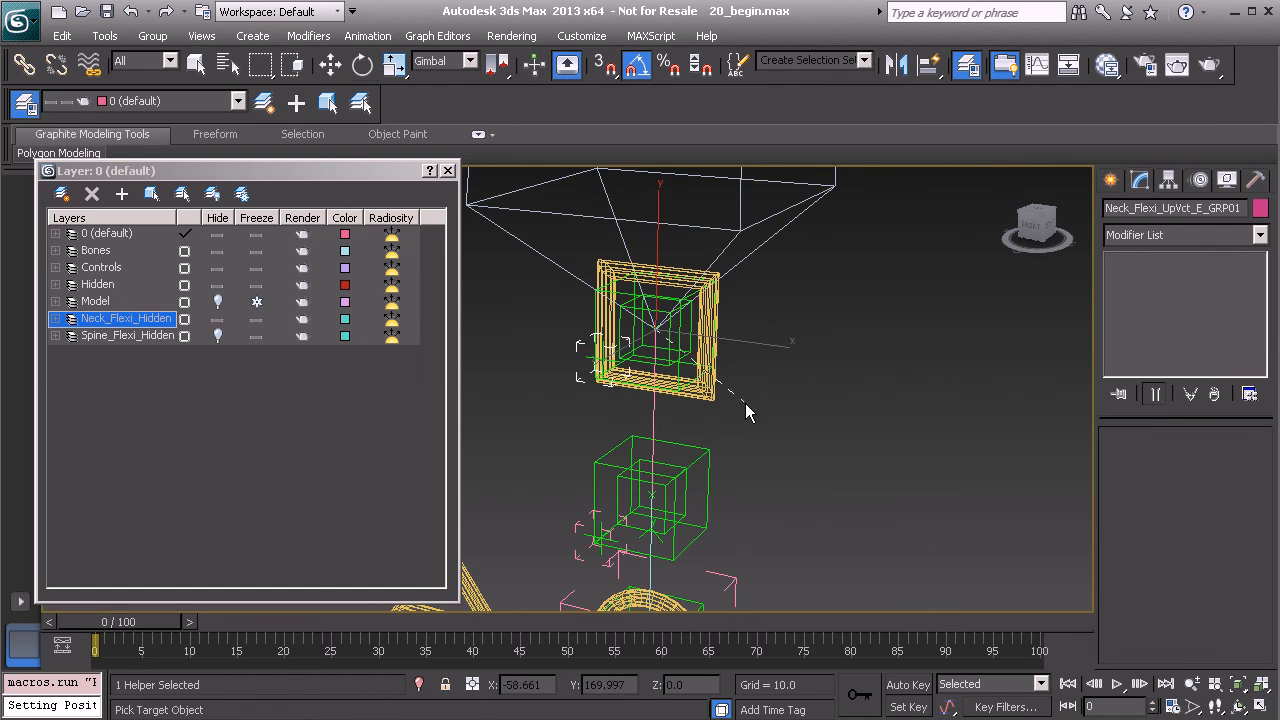
click(711, 390)
mouse_move(770, 399)
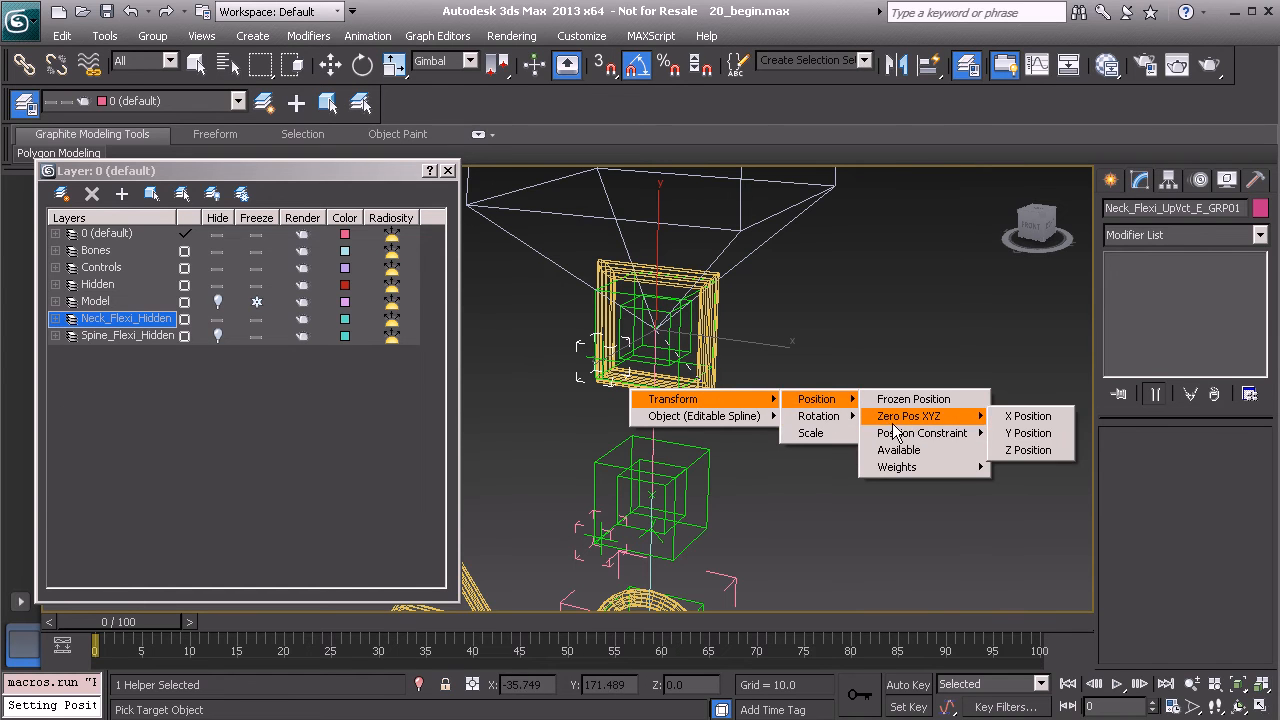
mouse_move(822, 418)
mouse_move(950, 438)
click(1012, 450)
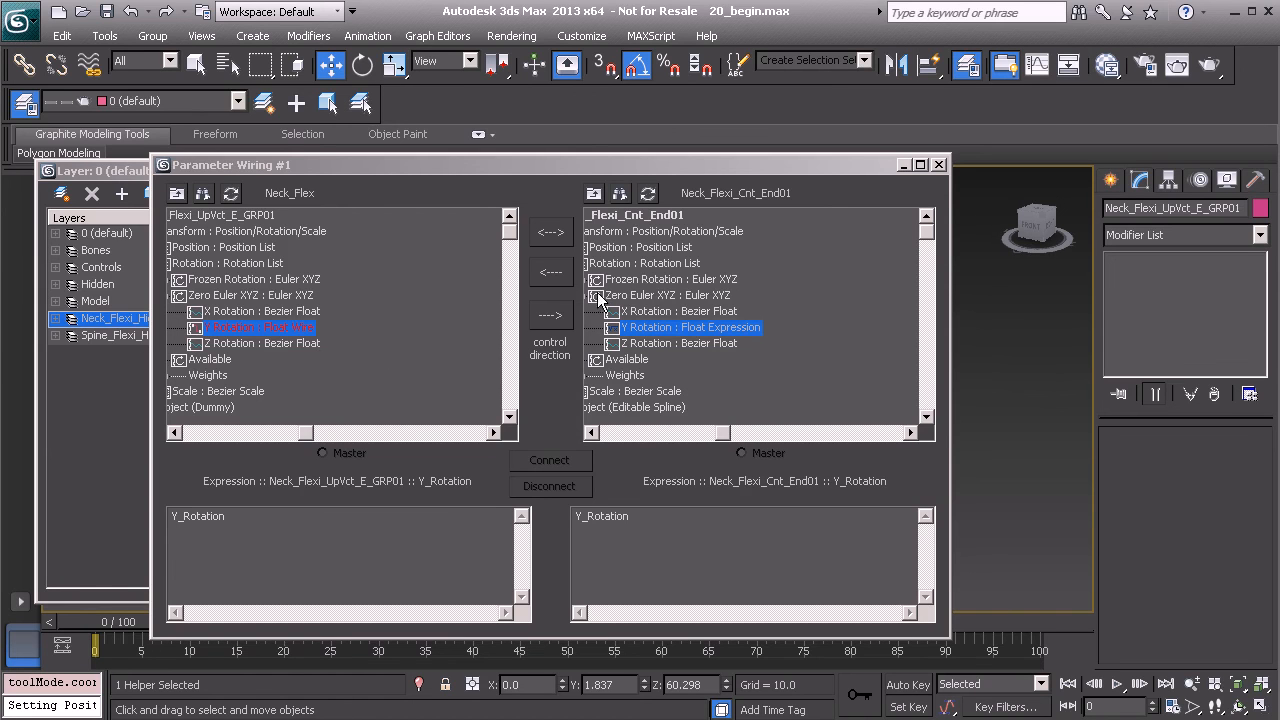
click(553, 274)
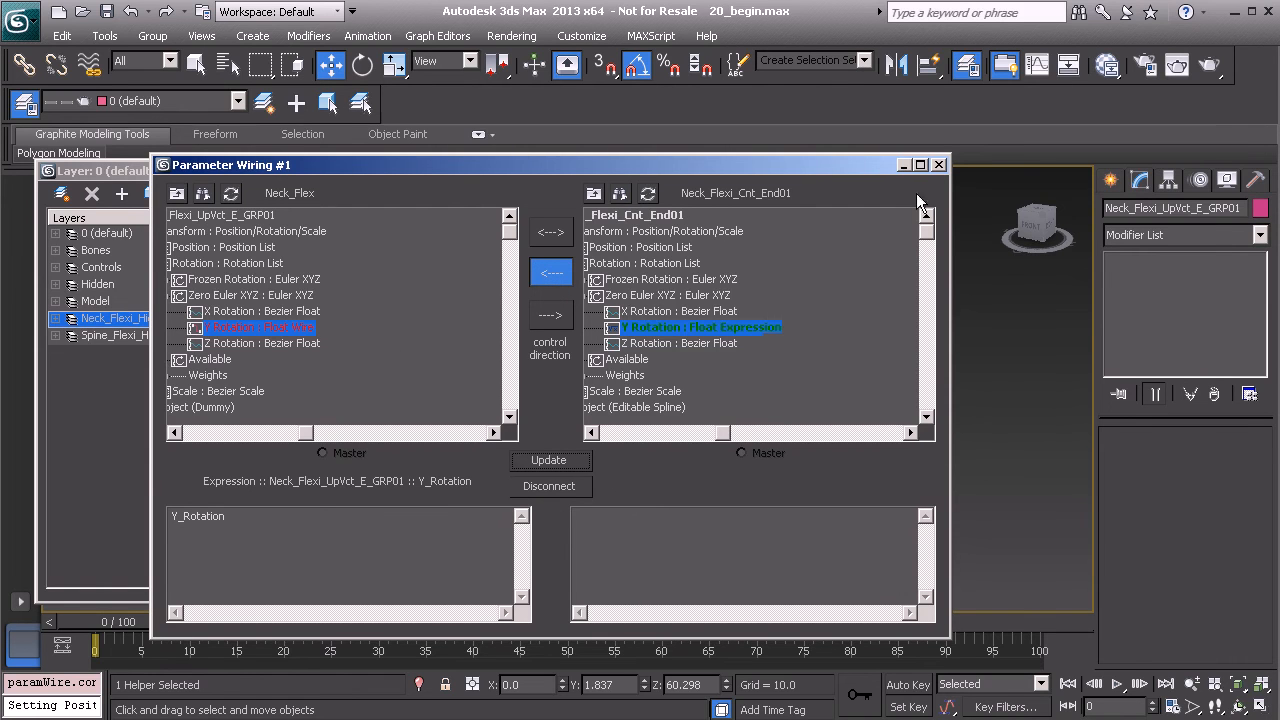
click(938, 166)
Step: Select Anim_Chest01 and test the neck's response by rotating it, undoing the rotation
scroll(748, 360, down, 10)
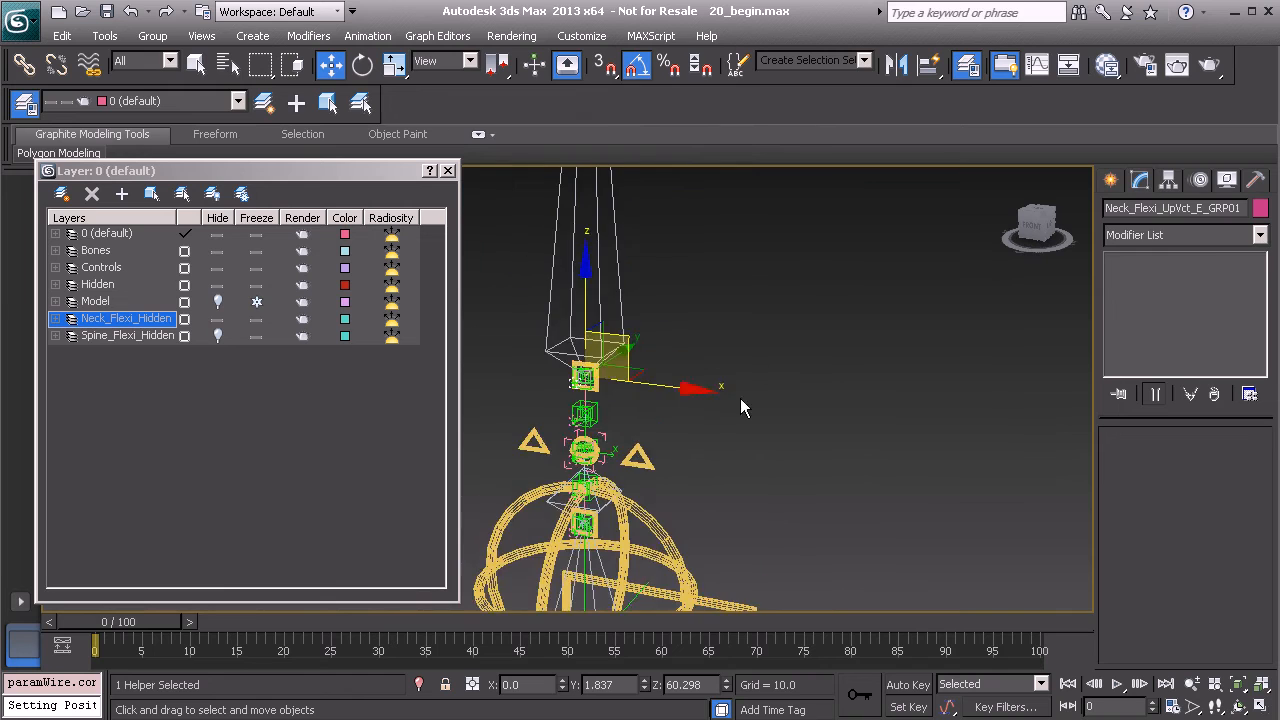
scroll(722, 386, down, 2)
click(662, 482)
alt+middle_drag(662, 484, 654, 410)
scroll(641, 492, up, 4)
scroll(654, 410, down, 3)
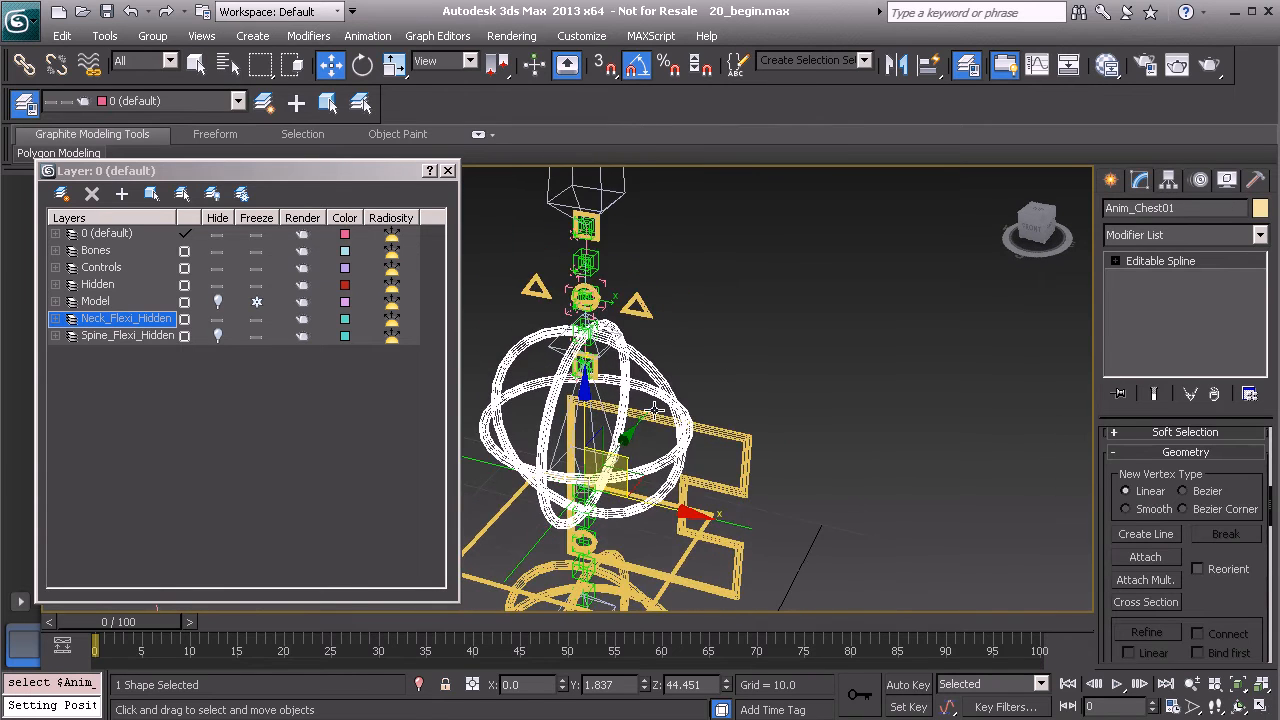
key(e)
drag(645, 538, 546, 503)
key(ctrl+z)
Step: Test the neck with a stronger bend of Anim_Chest01, and reset the control with Transform To Zero
middle_drag(600, 466, 714, 455)
scroll(716, 454, up, 1)
drag(723, 452, 713, 392)
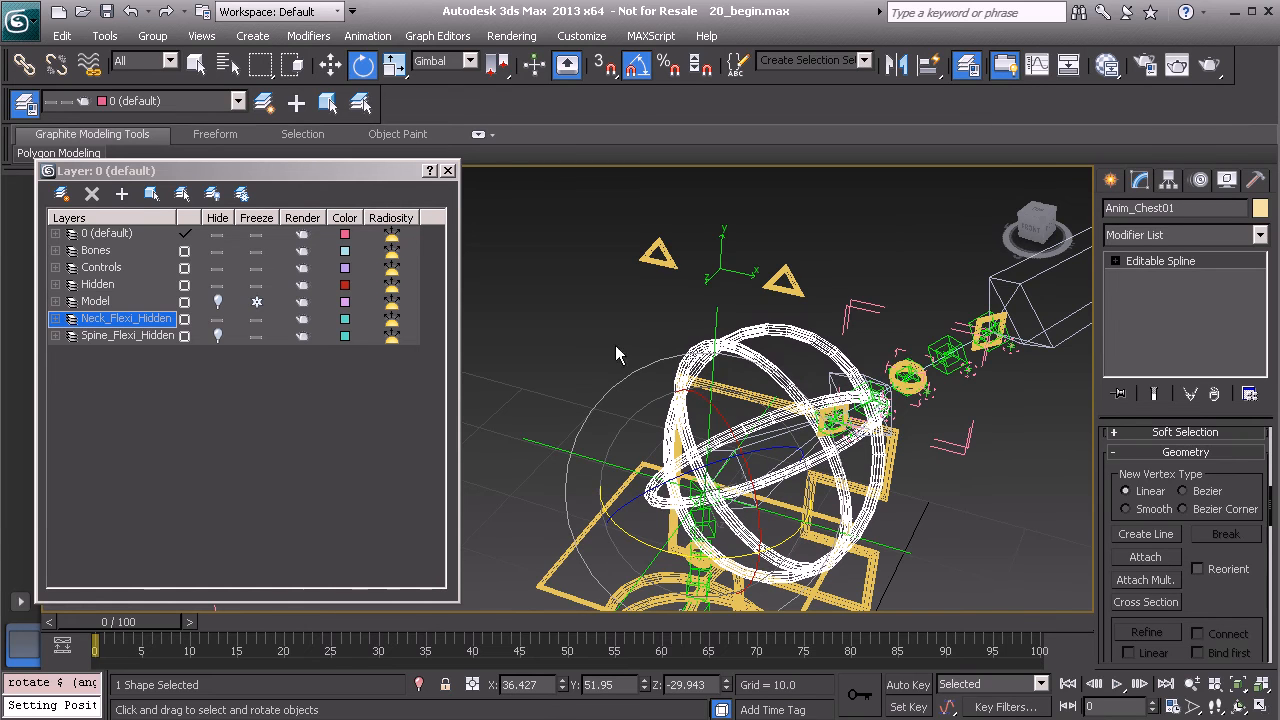
scroll(567, 372, down, 3)
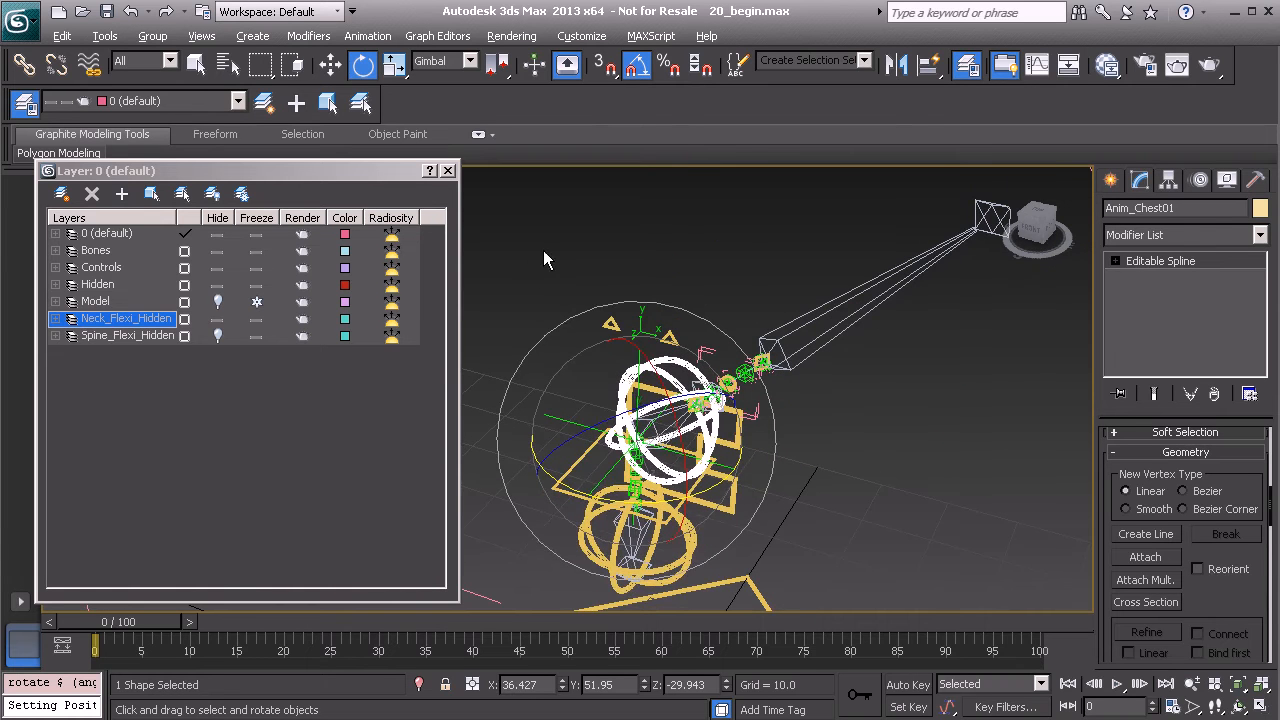
right_click(543, 250)
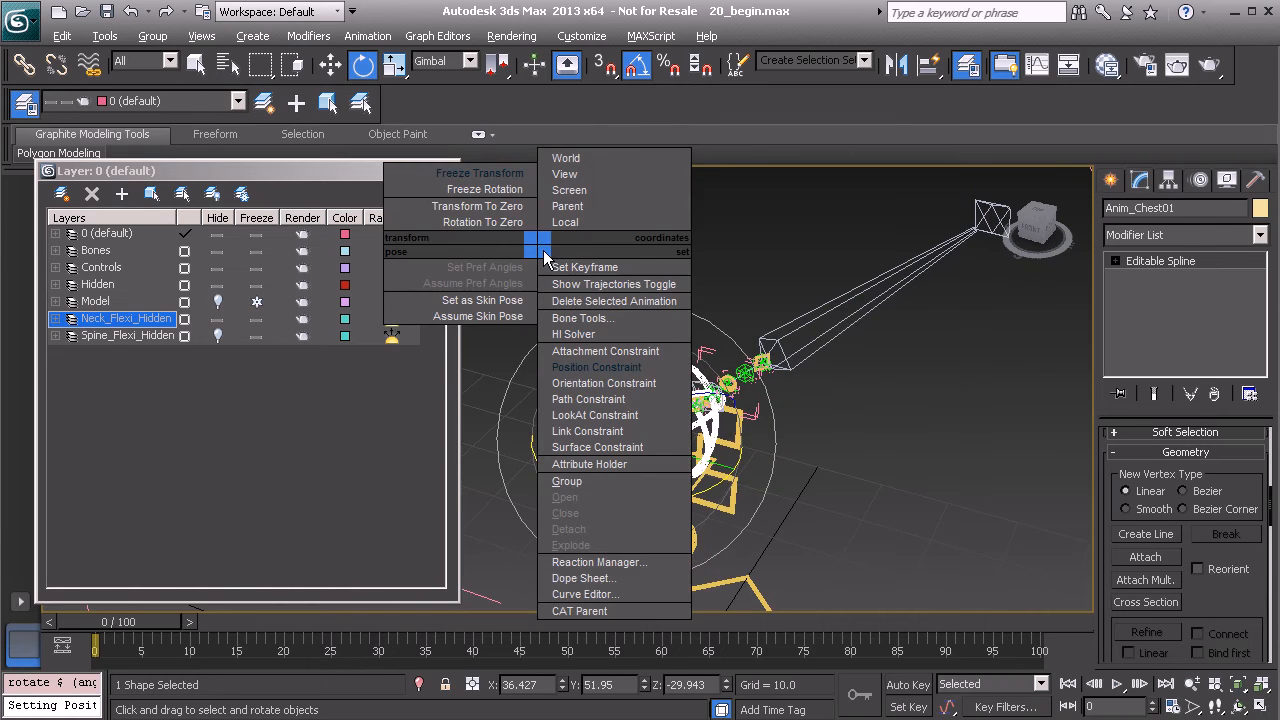
click(478, 206)
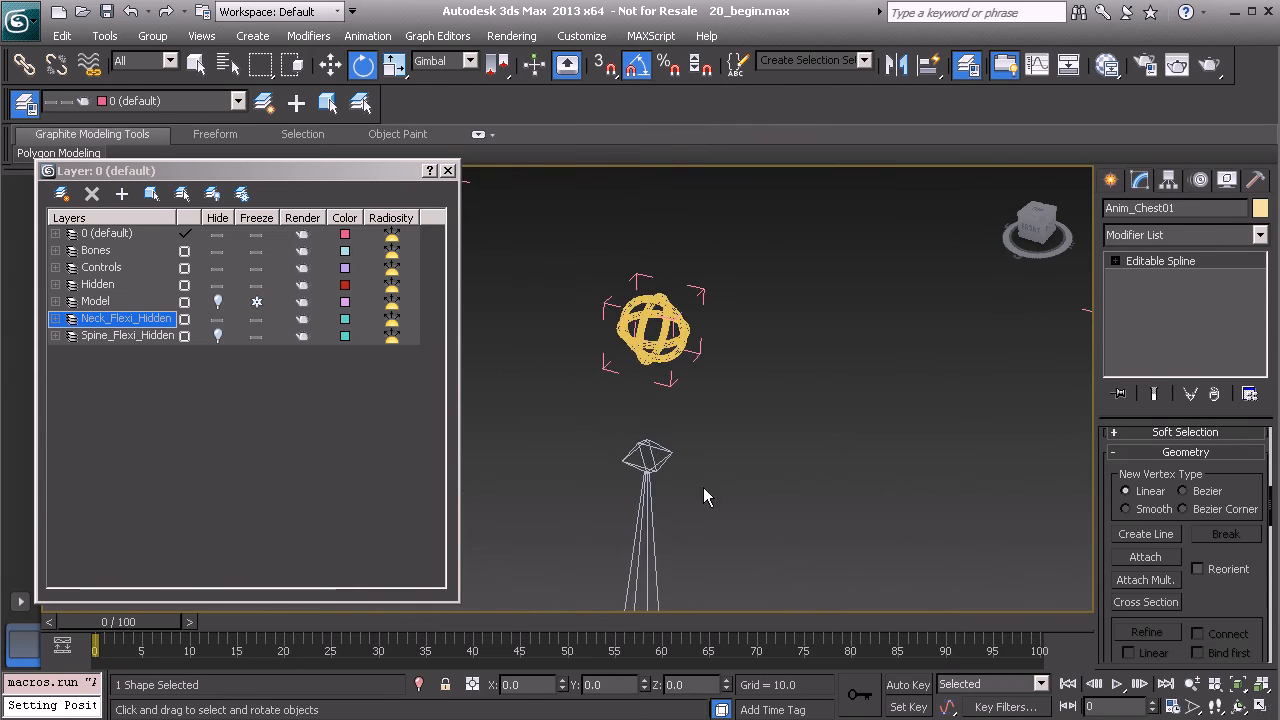
Step: Select Anim_Head01 and test the neck's twist by rotating the head control, undoing the rotation
click(655, 345)
middle_drag(672, 391, 648, 306)
scroll(618, 335, up, 3)
drag(638, 355, 789, 368)
key(ctrl+z)
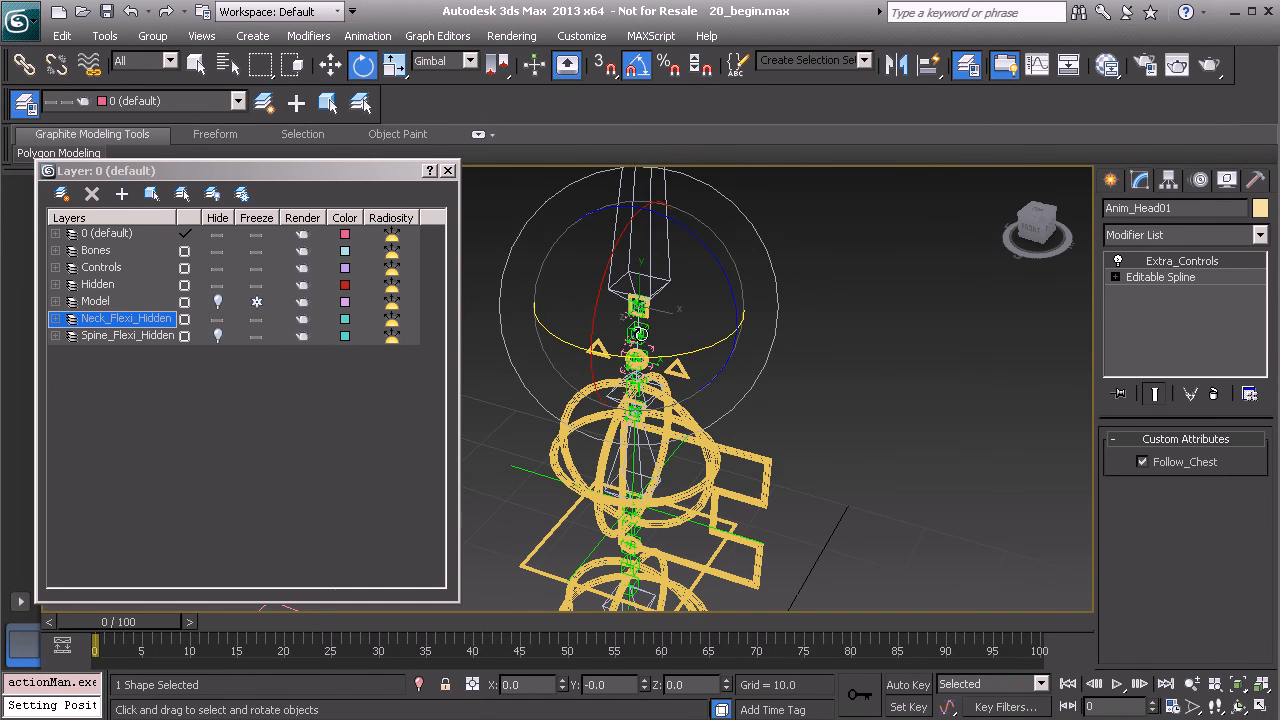
mouse_move(731, 441)
alt+middle_down()
mouse_move(709, 486)
mouse_move(722, 443)
alt+middle_up()
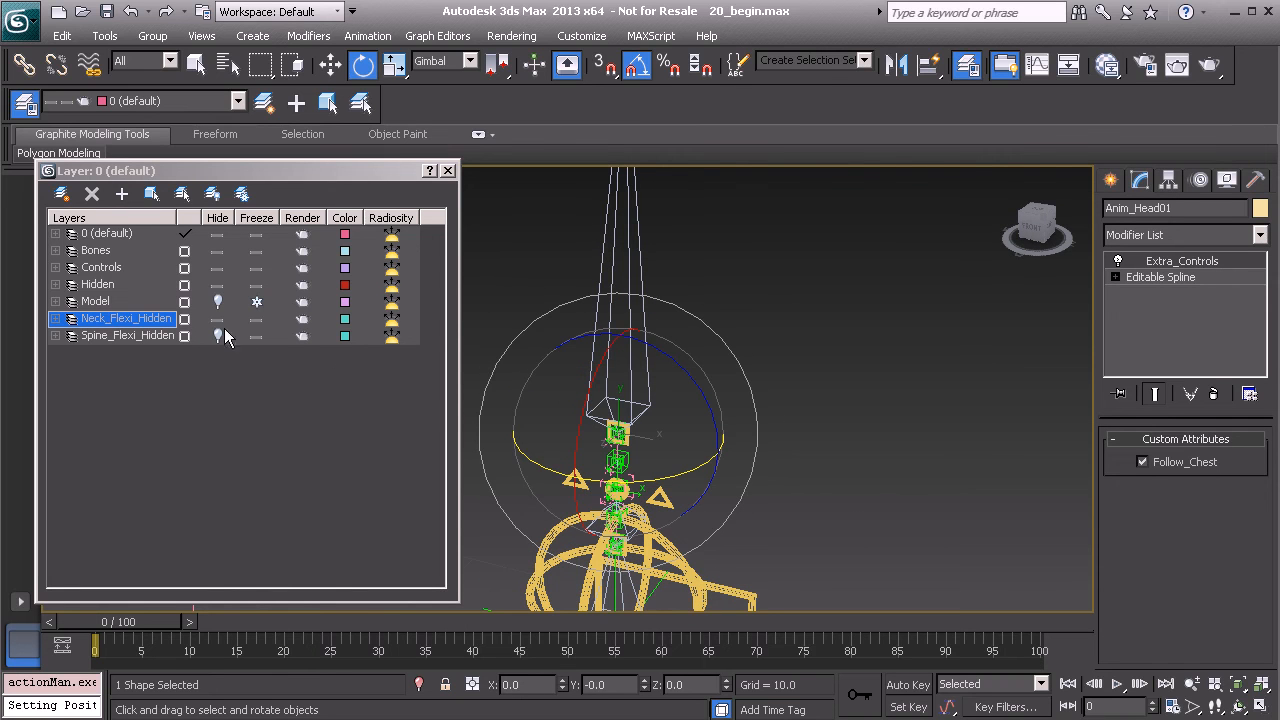
middle_drag(549, 416, 562, 302)
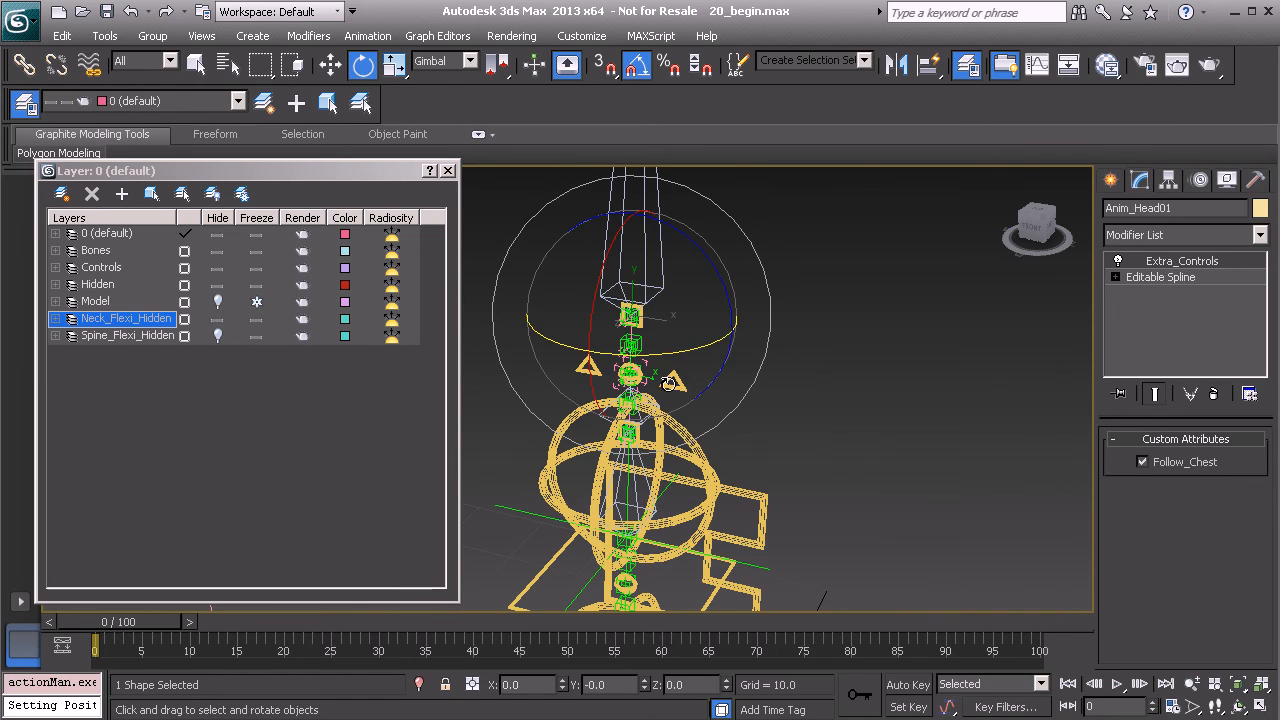
middle_drag(666, 350, 655, 354)
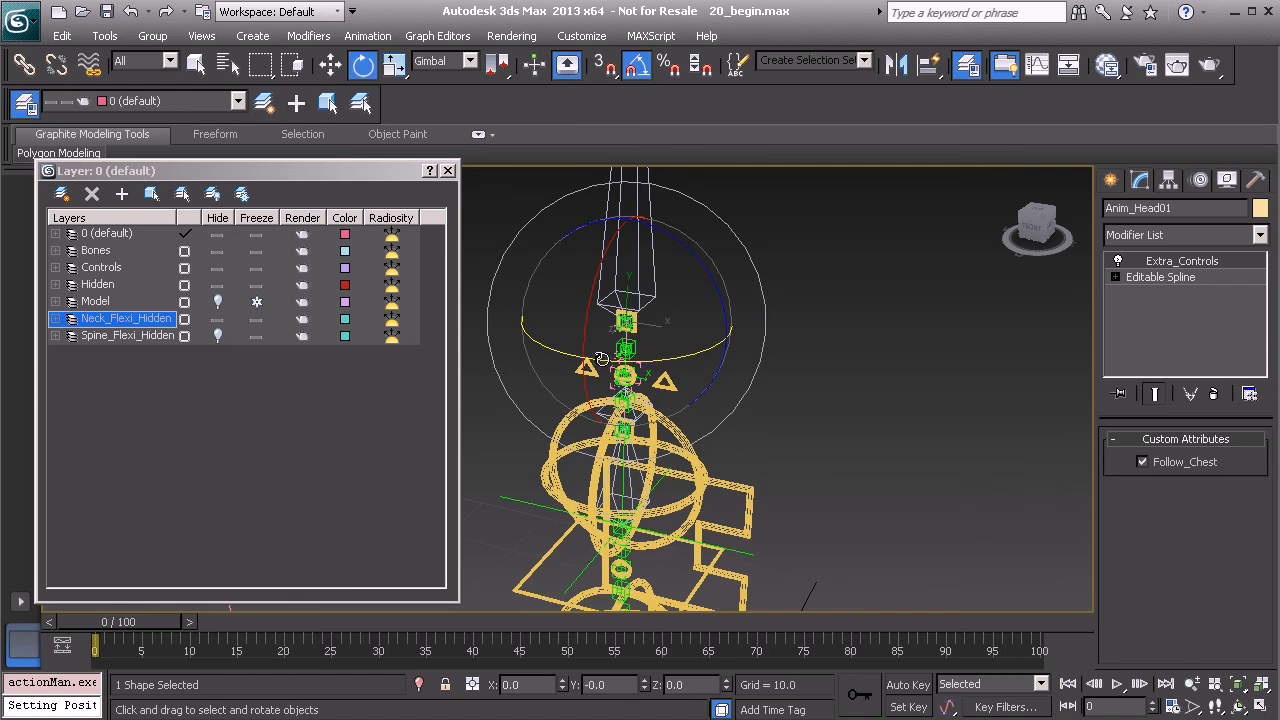